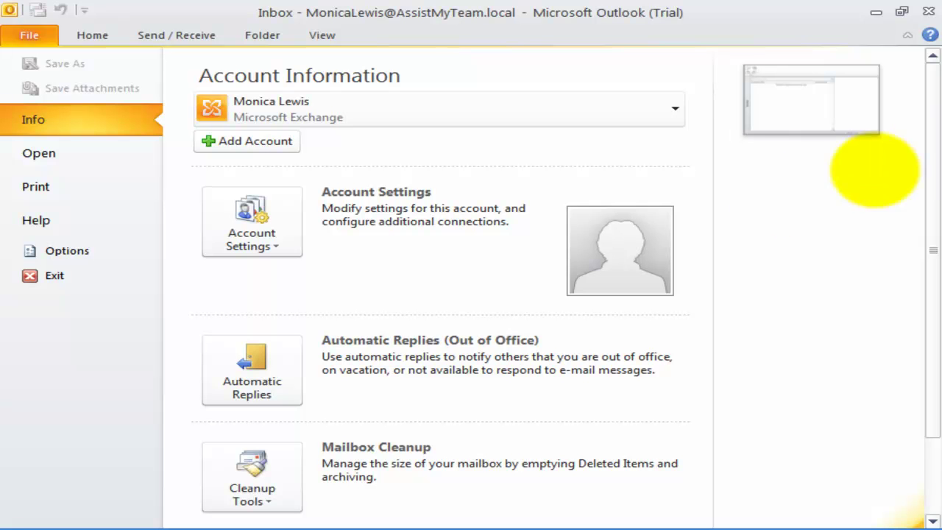
Step: Close Outlook, run TeamHelpdeskClientSetup from the setups folder, and minimize the folder window
{"action": "left_click", "coordinate": [776, 198]}
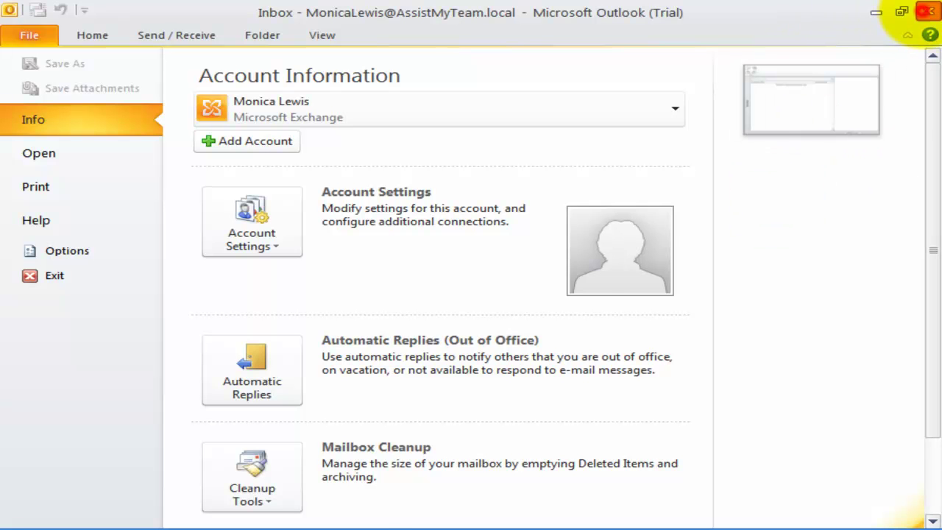
{"action": "left_click", "coordinate": [927, 11]}
{"action": "left_click", "coordinate": [185, 516]}
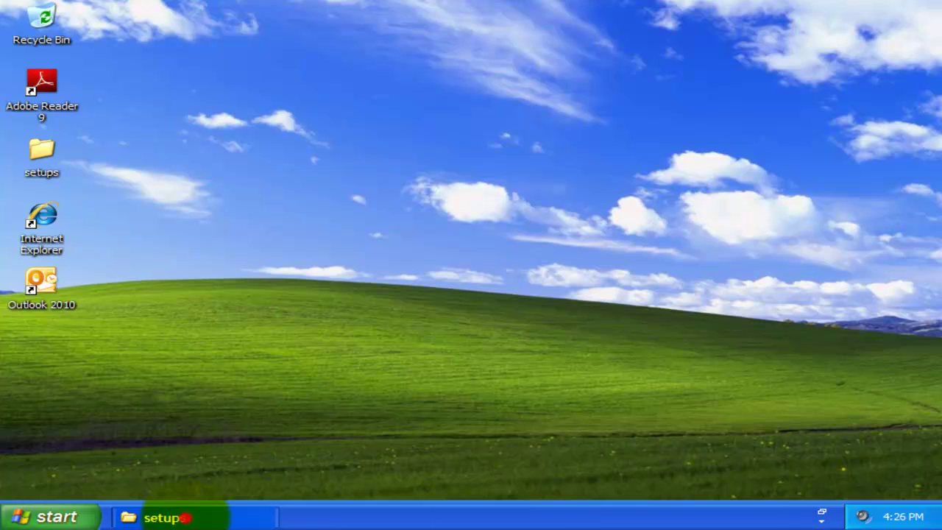
{"action": "left_click", "coordinate": [321, 218]}
{"action": "left_click", "coordinate": [330, 147]}
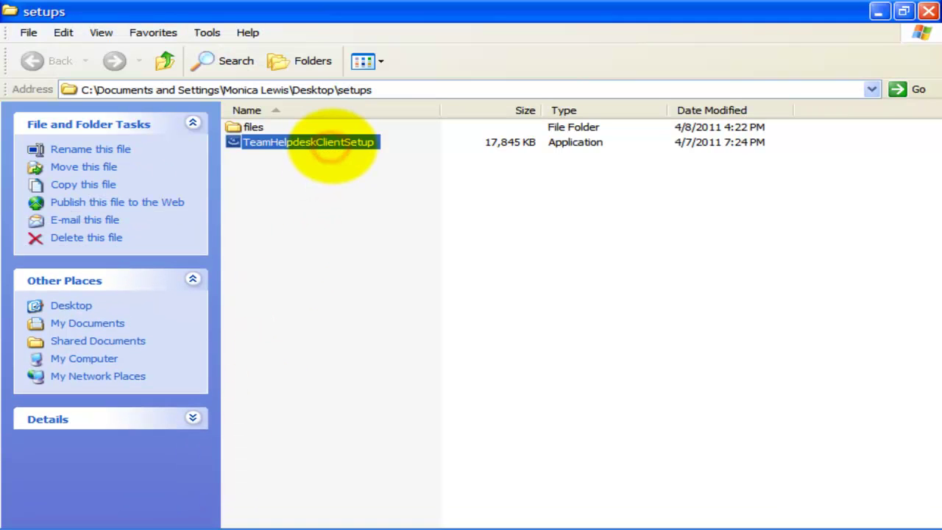
{"action": "double_click", "coordinate": [332, 147]}
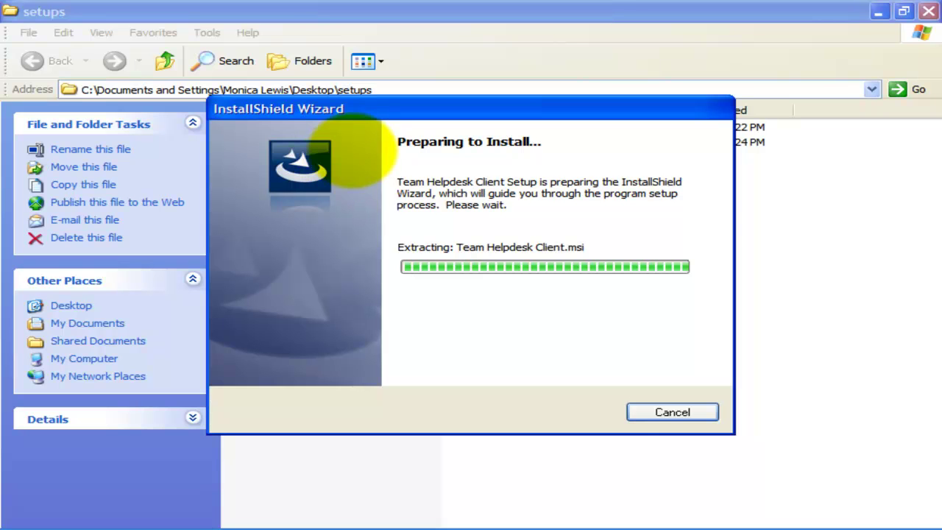
{"action": "left_click", "coordinate": [879, 11]}
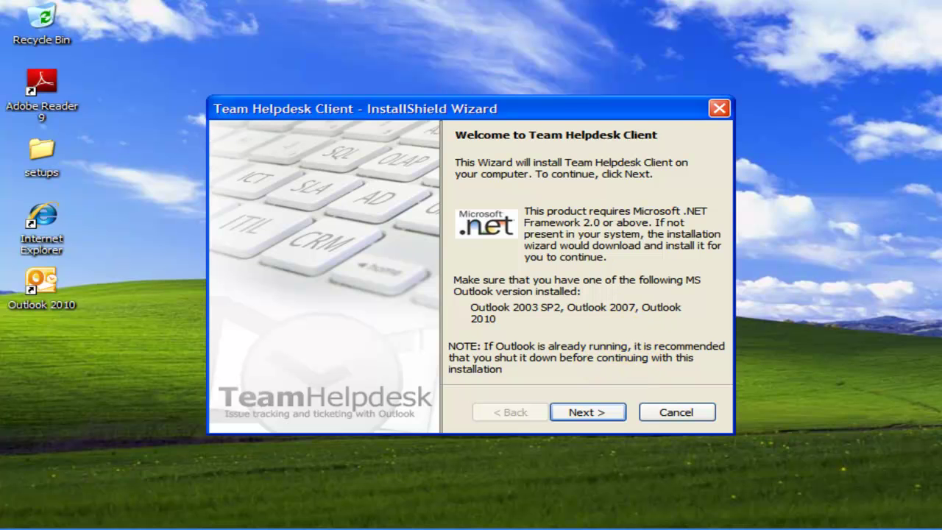
Step: Install Team Helpdesk Client for all users of the computer, keeping the default customer information and destination folder
{"action": "left_click", "coordinate": [520, 301]}
{"action": "left_click", "coordinate": [497, 302]}
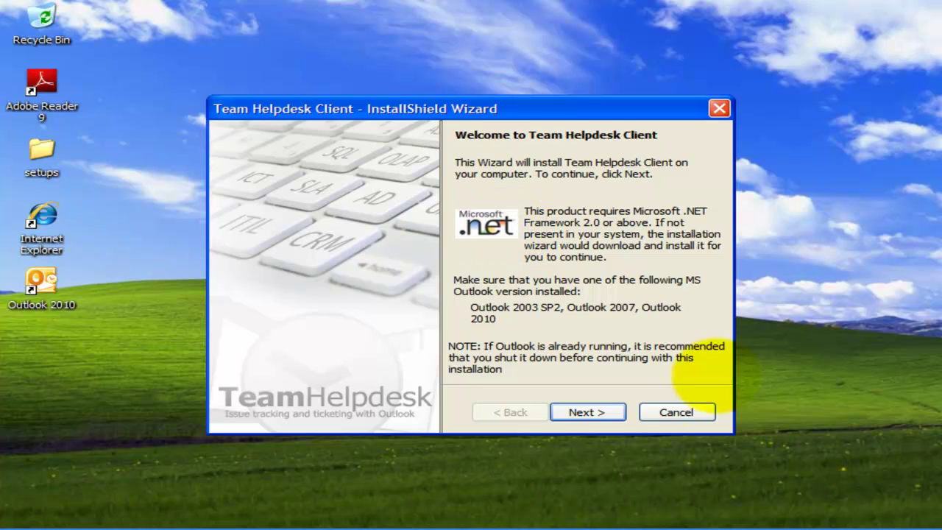
{"action": "left_click", "coordinate": [602, 412]}
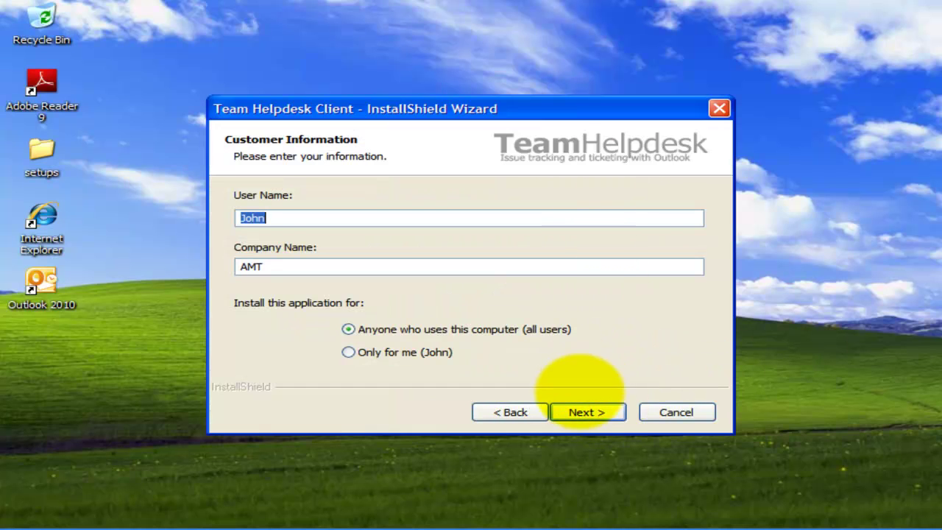
{"action": "left_click", "coordinate": [578, 411]}
{"action": "left_click", "coordinate": [559, 349]}
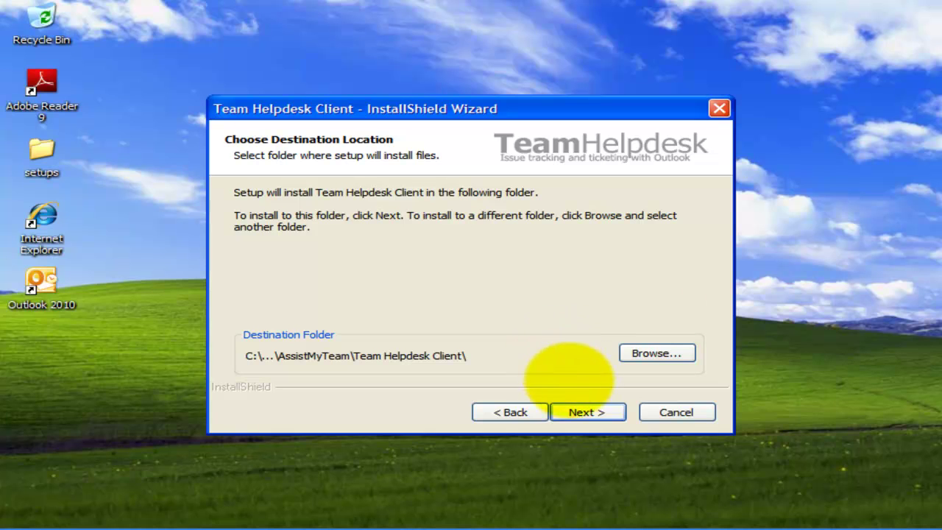
{"action": "left_click", "coordinate": [588, 412]}
{"action": "left_click", "coordinate": [587, 412]}
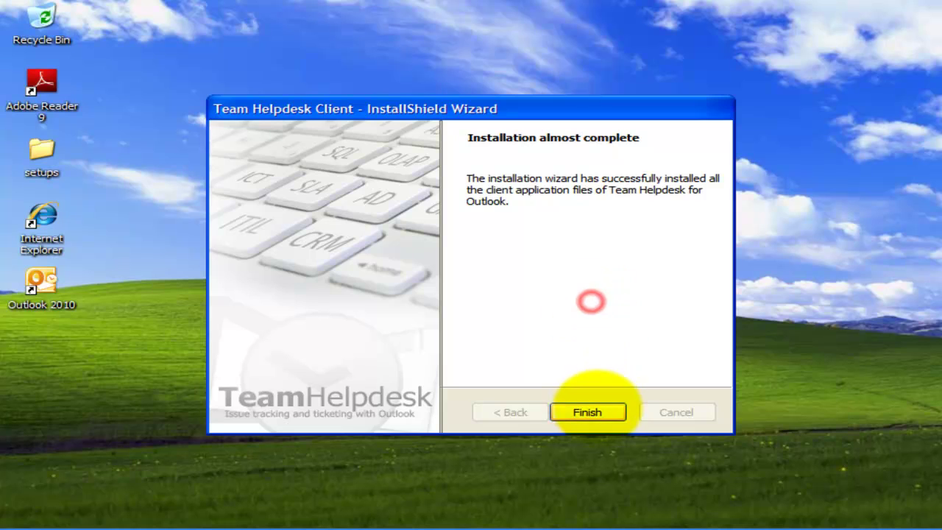
{"action": "left_click", "coordinate": [595, 411]}
Step: Start Outlook 2010 to bring up the first-run setup of the Team Helpdesk client
{"action": "left_click", "coordinate": [42, 279]}
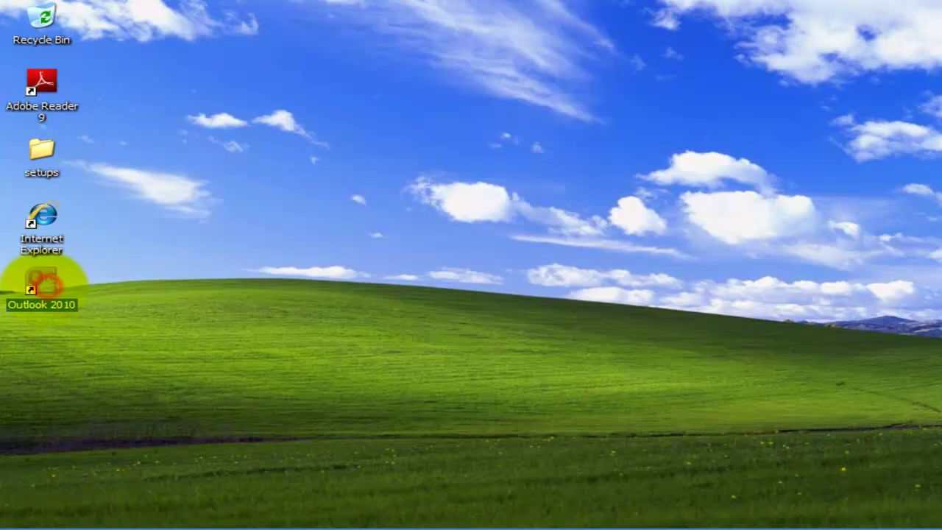
{"action": "double_click", "coordinate": [43, 288]}
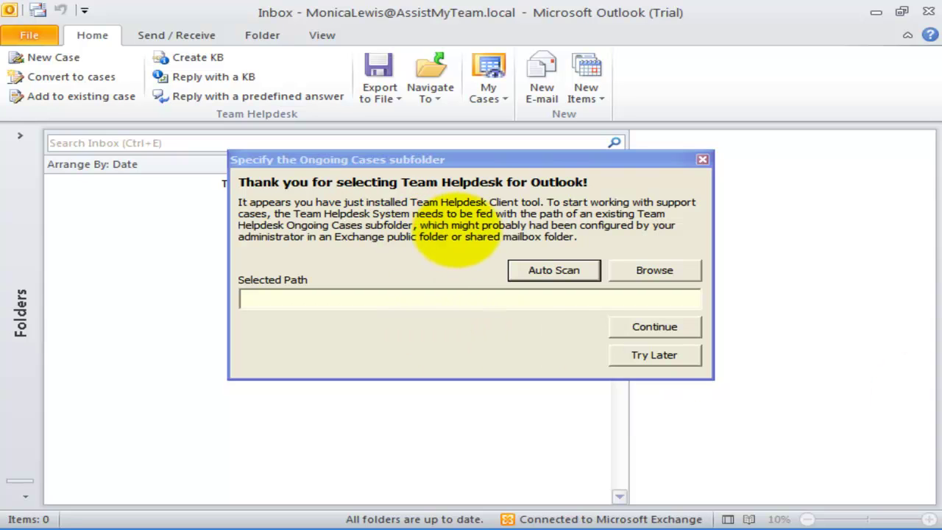
{"action": "left_click", "coordinate": [464, 215]}
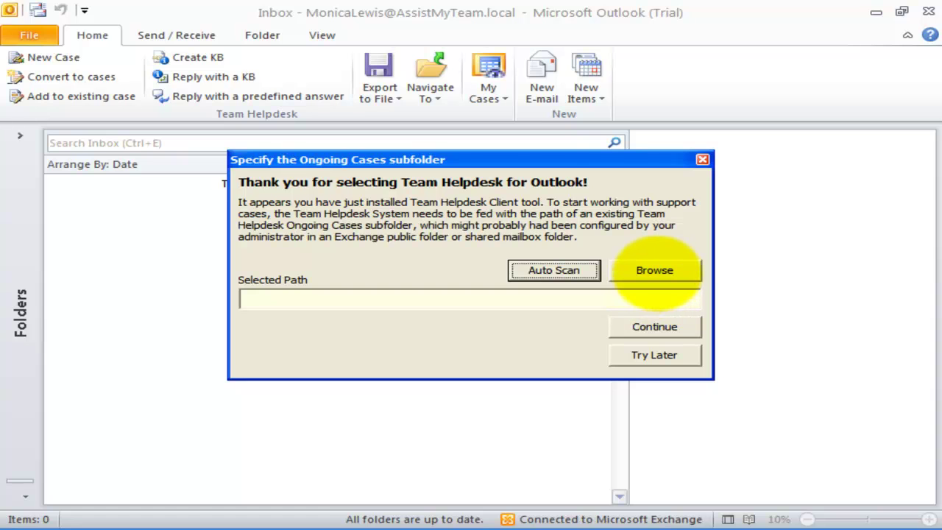
Step: Specify the Ongoing Cases subfolder of Team Helpdesk under All Public Folders as the helpdesk path and continue
{"action": "left_click", "coordinate": [655, 271]}
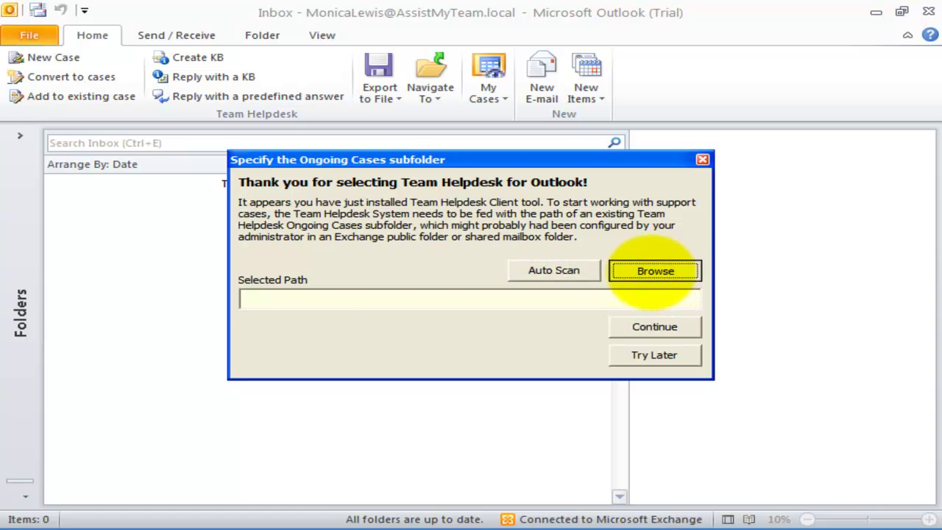
{"action": "left_click_drag", "start_coordinate": [551, 280], "coordinate": [550, 315]}
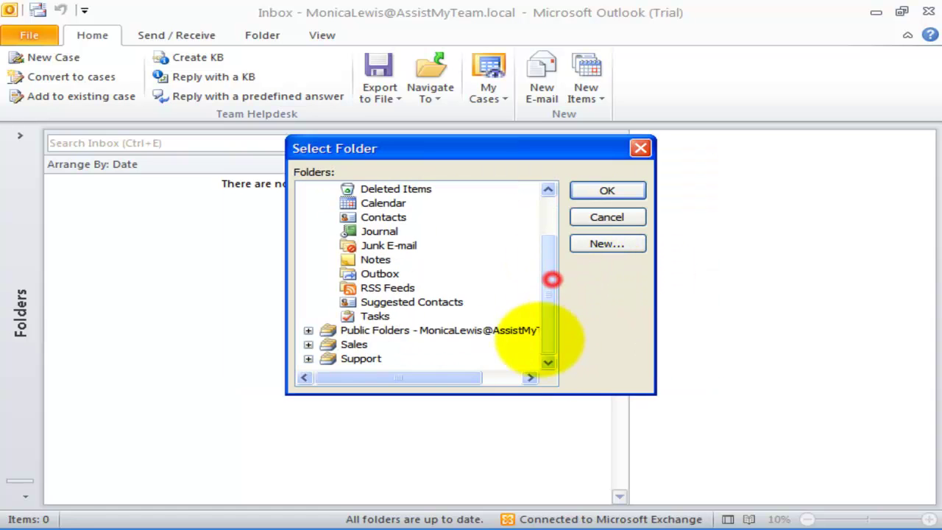
{"action": "left_click", "coordinate": [309, 329]}
{"action": "left_click", "coordinate": [328, 358]}
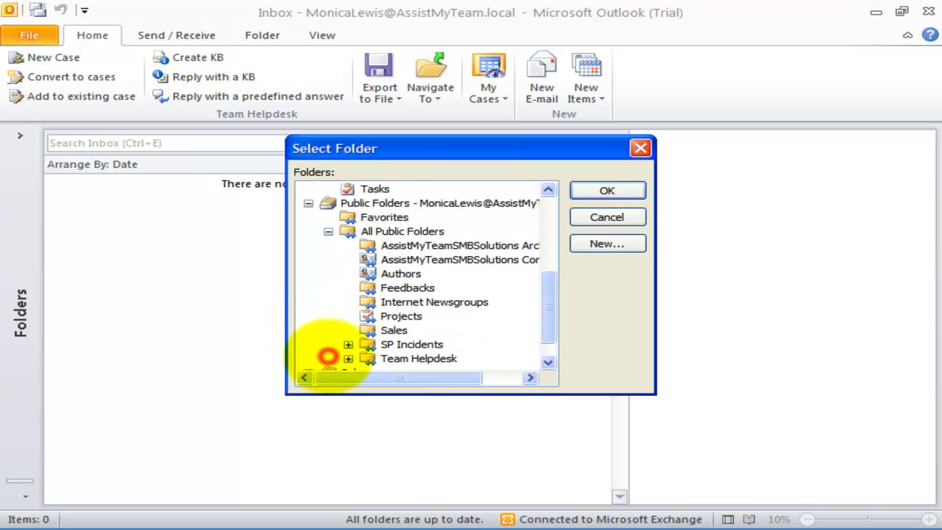
{"action": "left_click", "coordinate": [348, 358]}
{"action": "left_click", "coordinate": [435, 317]}
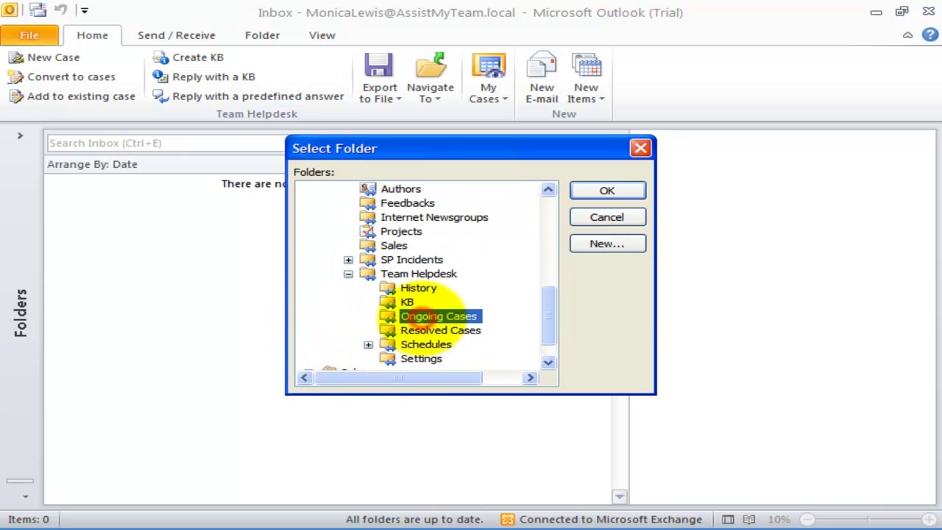
{"action": "left_click", "coordinate": [607, 191]}
{"action": "left_click", "coordinate": [648, 327]}
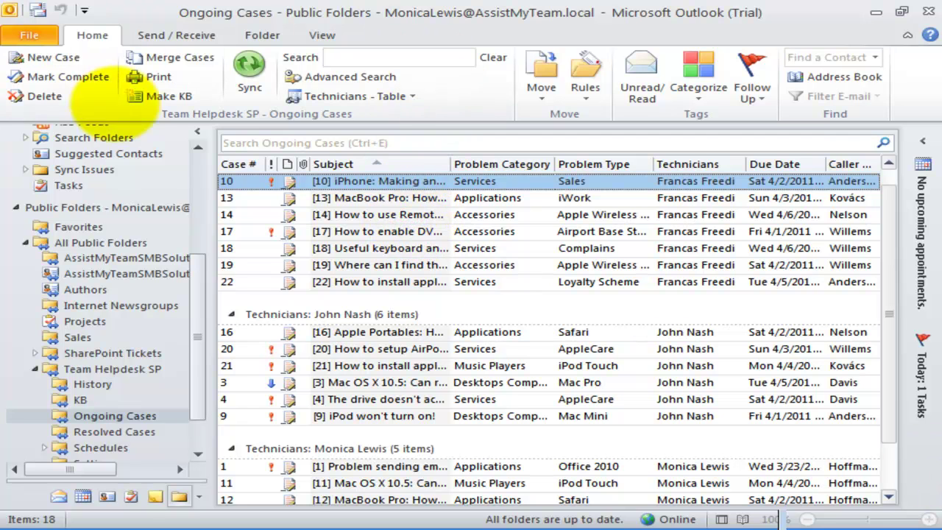
Step: Go to the Inbox and review the Team Helpdesk Export to File and Navigate To options
{"action": "scroll", "coordinate": [206, 167], "scroll_direction": "up", "scroll_amount": 4}
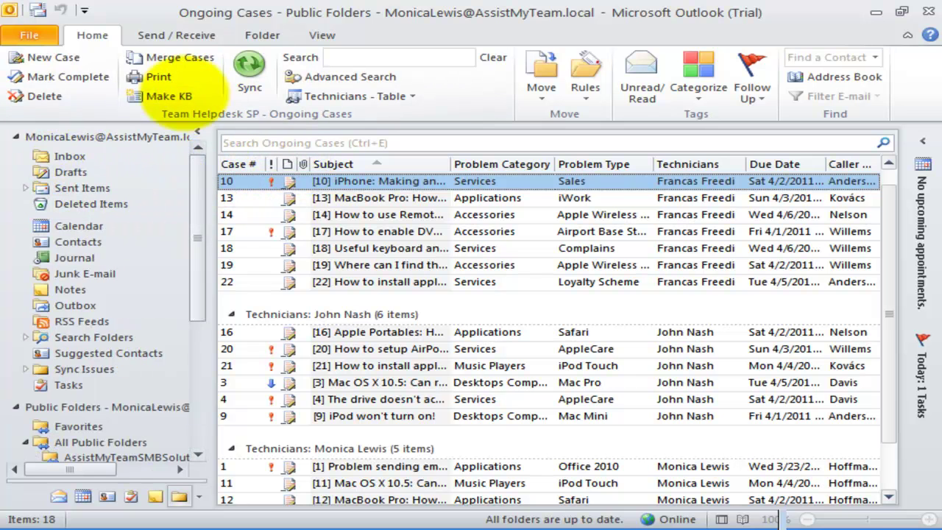
{"action": "left_click", "coordinate": [70, 156]}
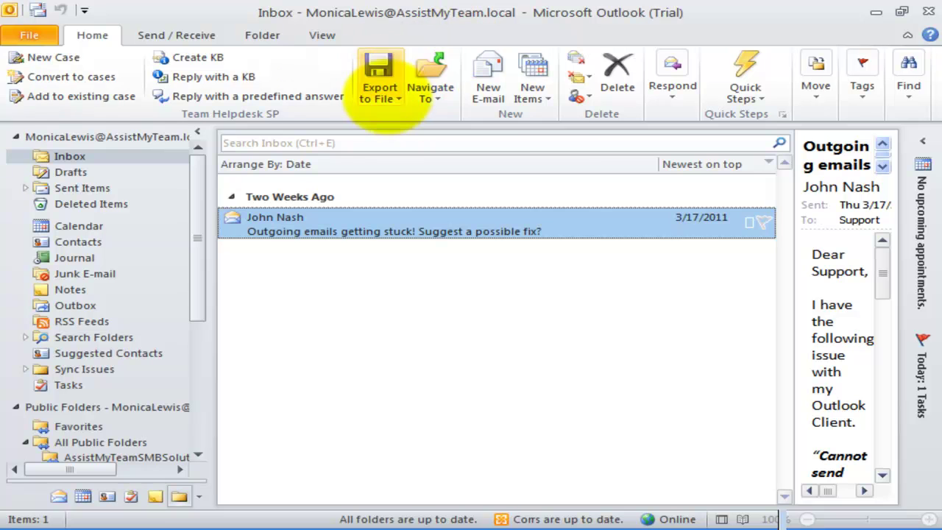
{"action": "left_click", "coordinate": [383, 96]}
{"action": "left_click", "coordinate": [337, 267]}
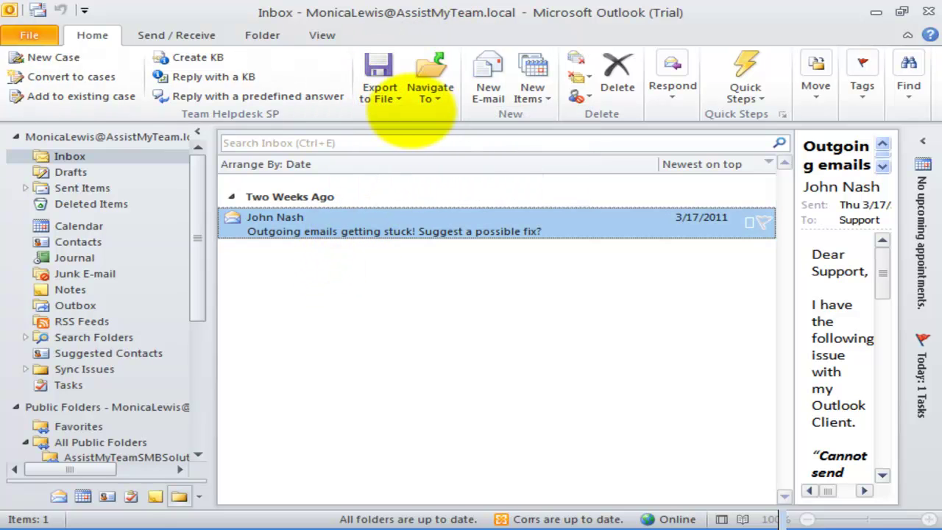
{"action": "left_click", "coordinate": [432, 96]}
Step: Review the Team Helpdesk commands in the Inbox email's context menu and in its maximized message window, closing the message when done
{"action": "left_click", "coordinate": [374, 222]}
{"action": "right_click", "coordinate": [375, 224]}
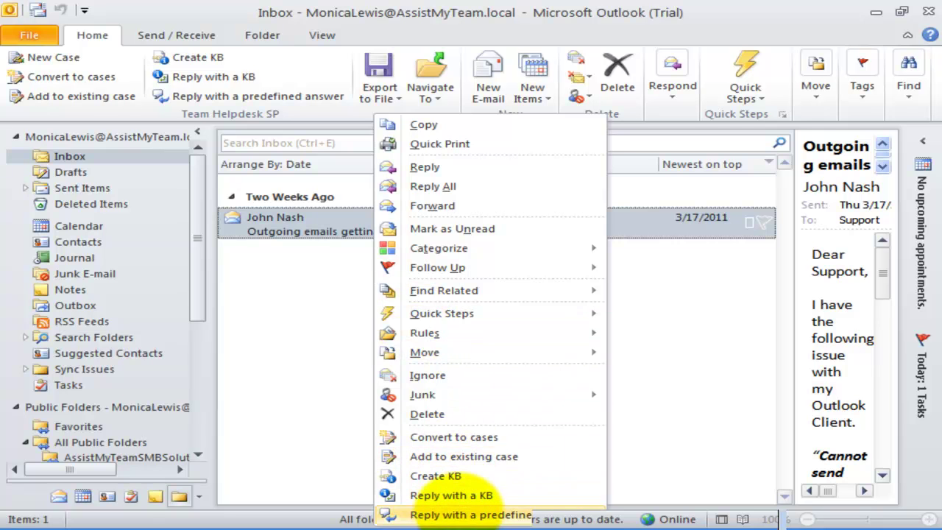
{"action": "left_click", "coordinate": [322, 319]}
{"action": "double_click", "coordinate": [316, 221]}
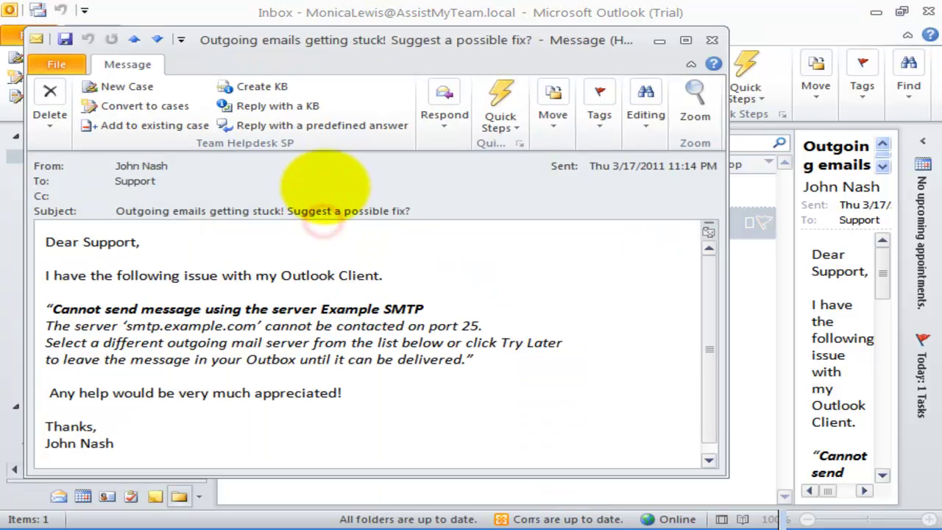
{"action": "double_click", "coordinate": [276, 37]}
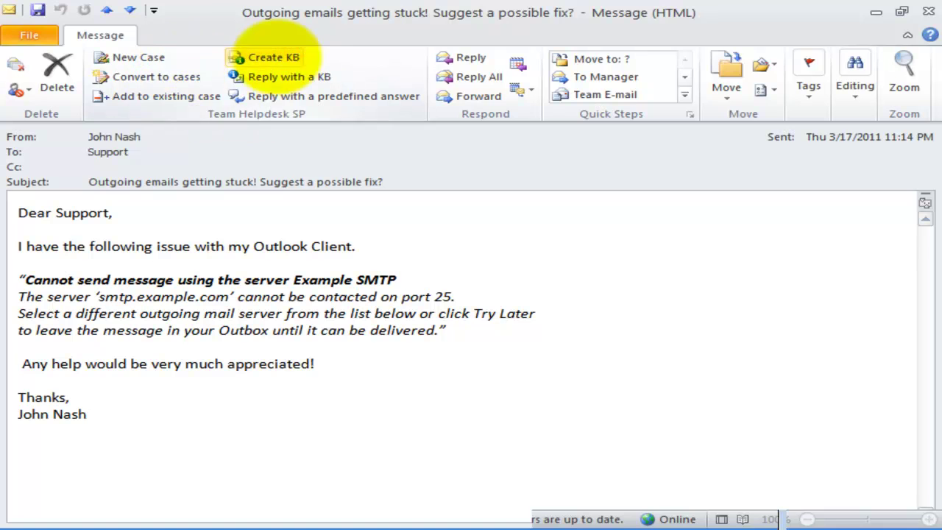
{"action": "left_click", "coordinate": [925, 12]}
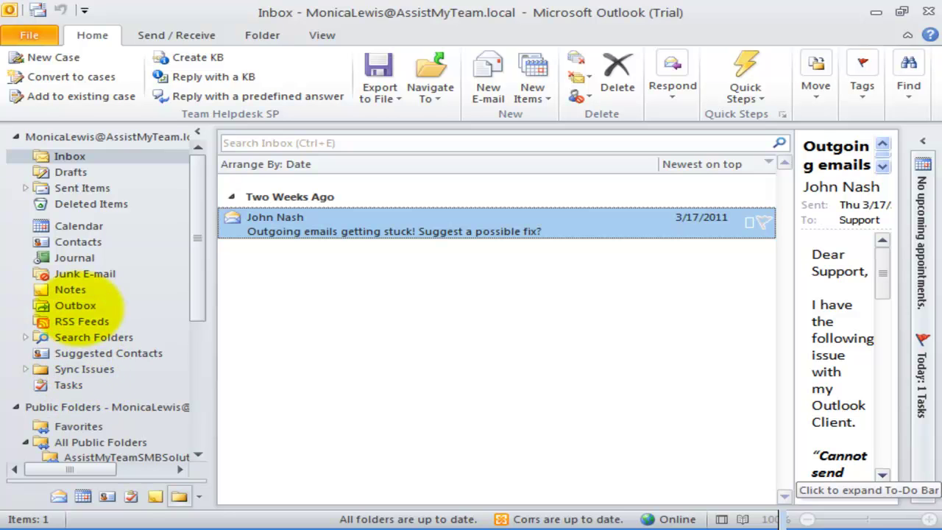
Step: Go to the Contacts folder and review the Team Helpdesk options for adding contacts to a list
{"action": "left_click", "coordinate": [76, 243]}
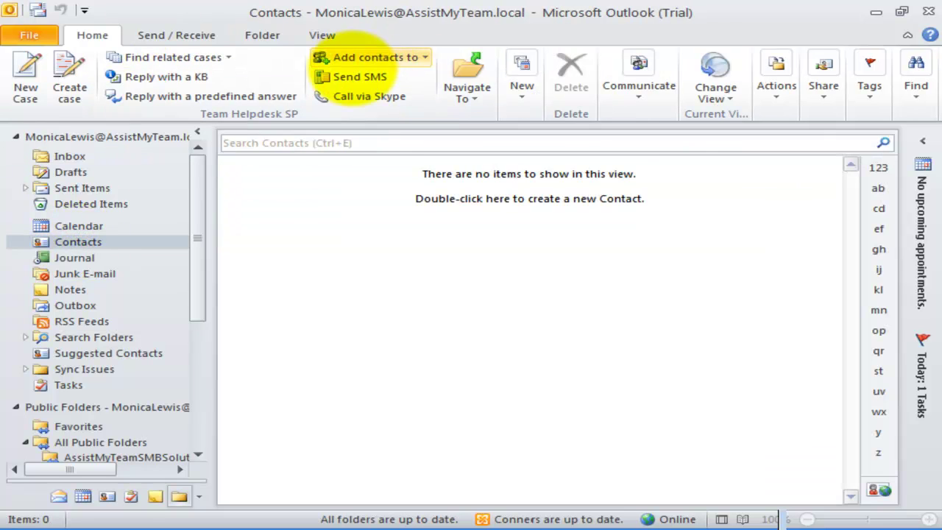
{"action": "left_click", "coordinate": [409, 55]}
{"action": "left_click", "coordinate": [408, 55]}
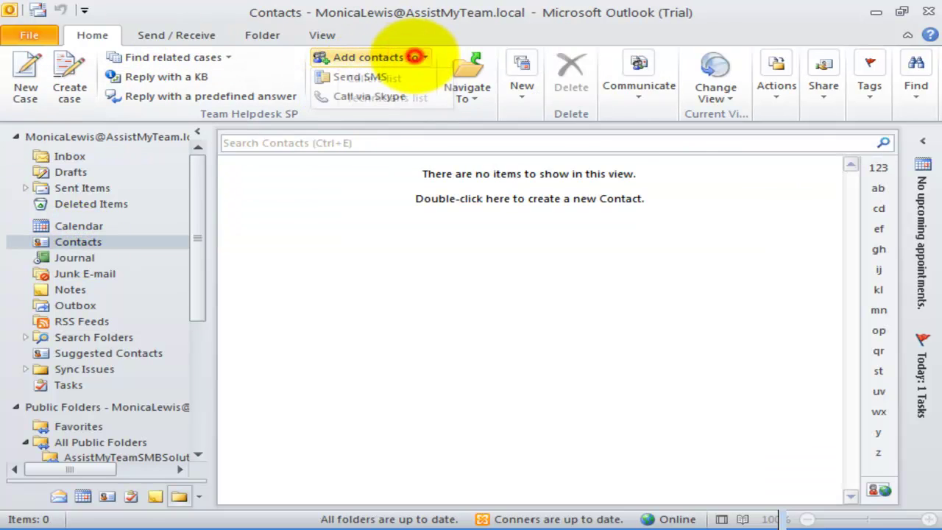
{"action": "left_click", "coordinate": [398, 253]}
Step: Return to the Inbox, review the Team Helpdesk Client SP tools and information page, and go back to the mail view
{"action": "left_click", "coordinate": [69, 156]}
{"action": "left_click", "coordinate": [564, 256]}
{"action": "left_click", "coordinate": [28, 35]}
{"action": "left_click", "coordinate": [28, 35]}
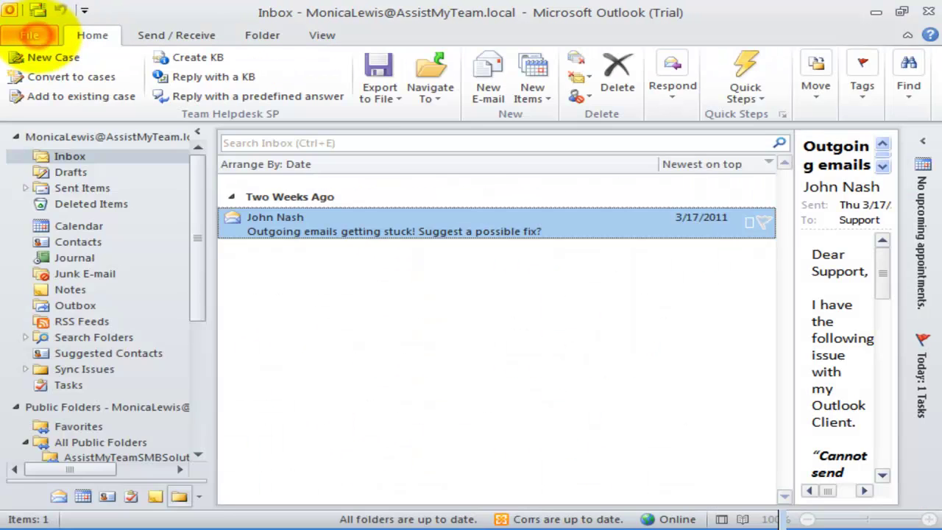
{"action": "left_click", "coordinate": [28, 36]}
{"action": "left_click", "coordinate": [59, 255]}
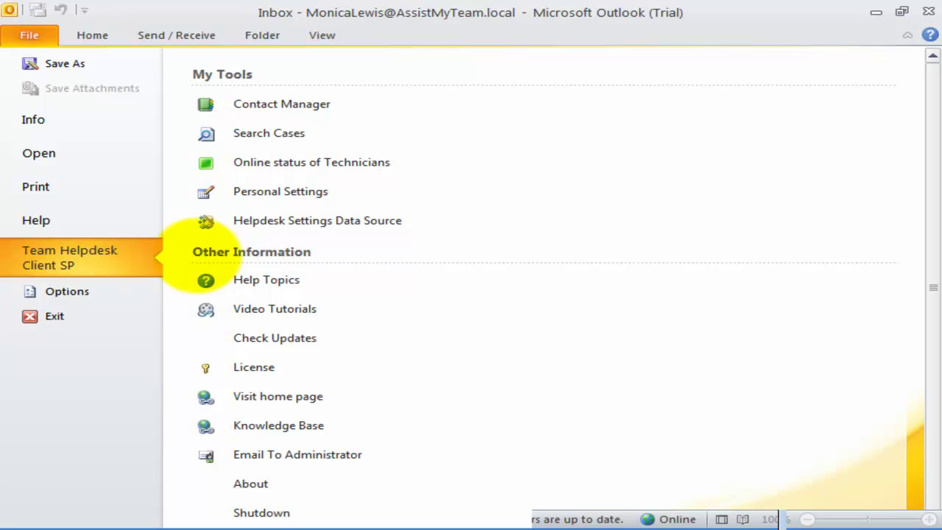
{"action": "left_click", "coordinate": [89, 33]}
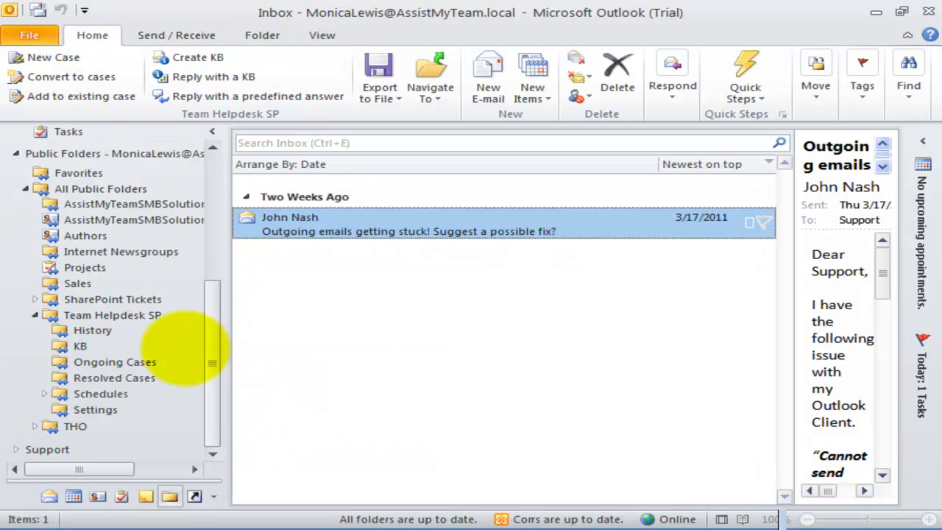
Step: Browse the Team Helpdesk SP History and KB folders, then open and close KB article 6 about the MacBook Air SuperDrive
{"action": "left_click", "coordinate": [94, 333]}
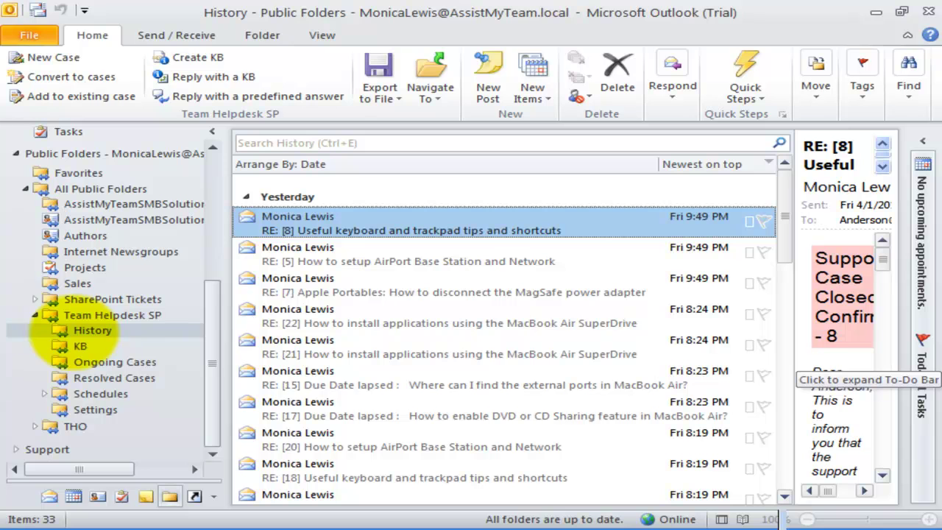
{"action": "left_click", "coordinate": [77, 346]}
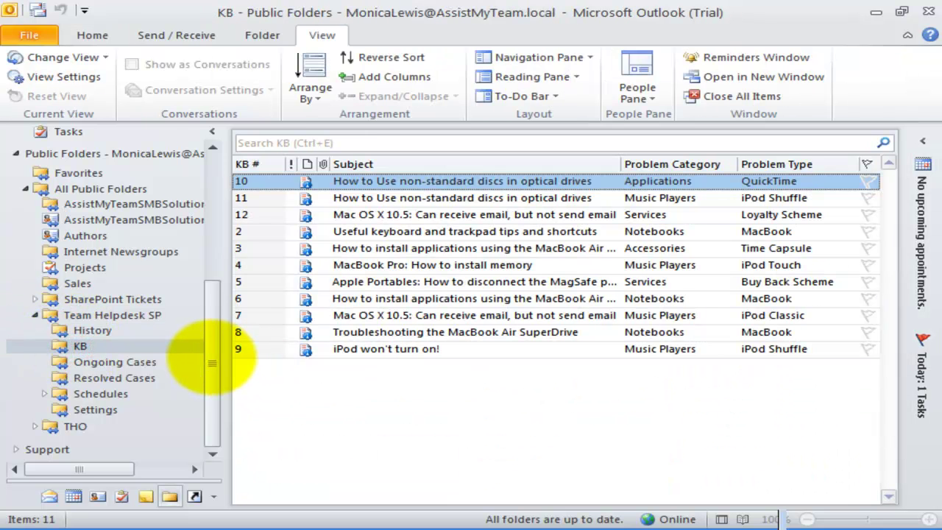
{"action": "left_click", "coordinate": [437, 299]}
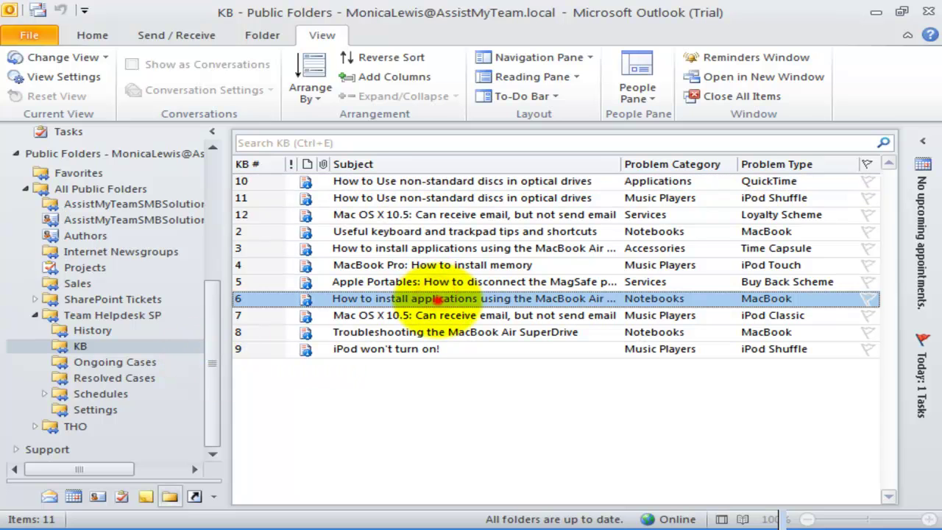
{"action": "double_click", "coordinate": [437, 299]}
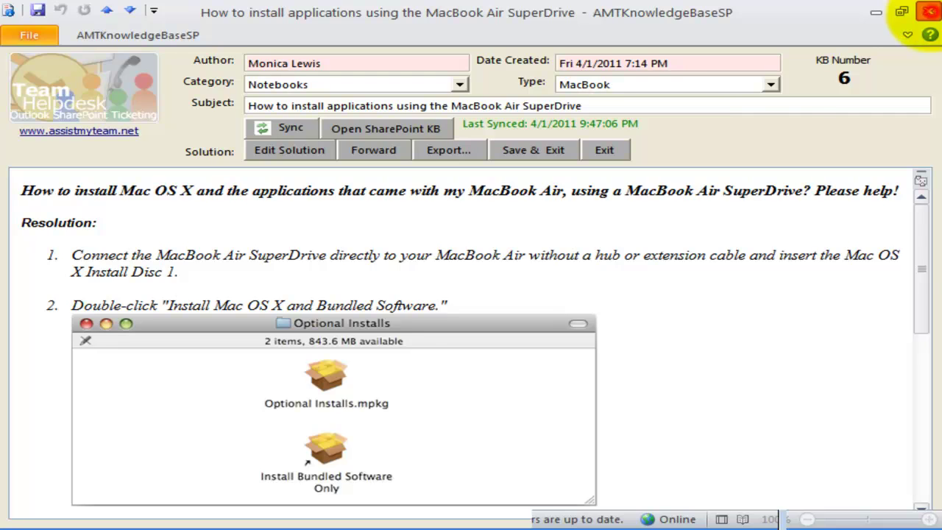
{"action": "left_click", "coordinate": [930, 12]}
Step: Show the cases in the Ongoing Cases folder of Team Helpdesk SP
{"action": "left_click", "coordinate": [137, 361]}
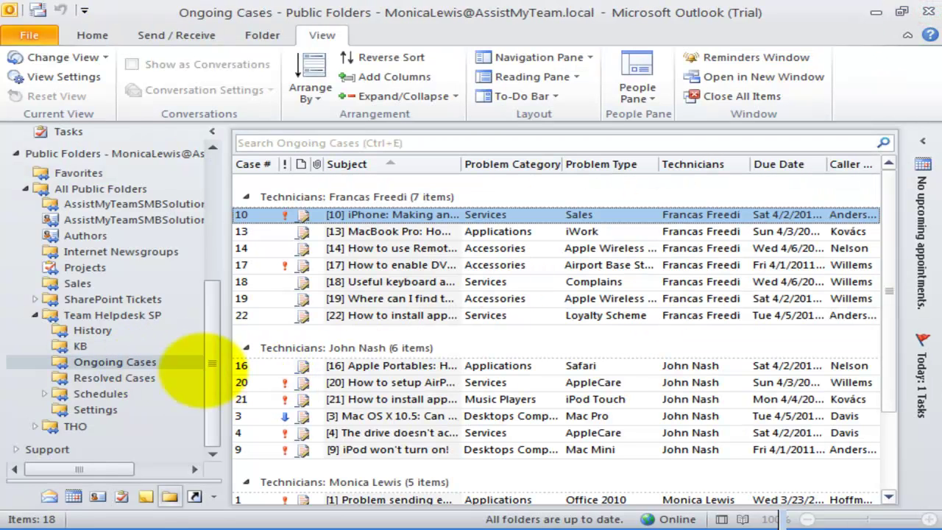
{"action": "left_click", "coordinate": [155, 361]}
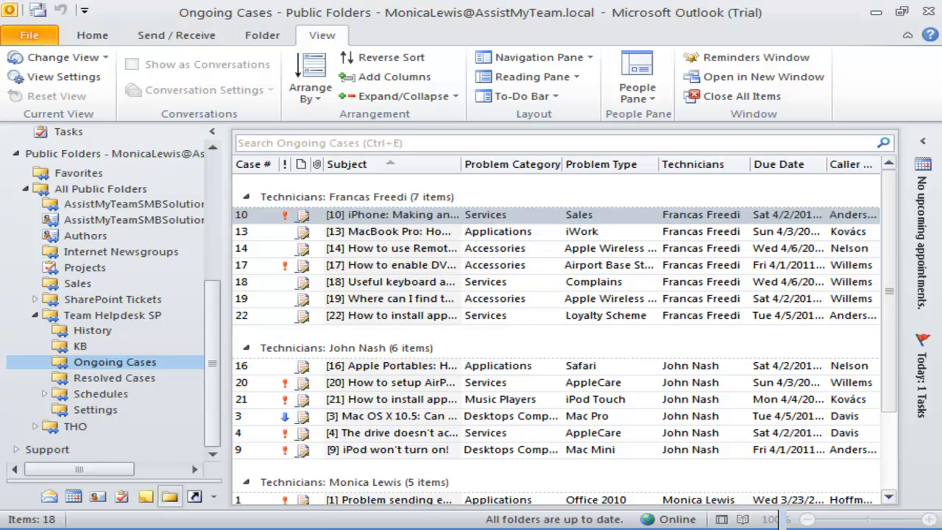
Step: Look through the ongoing cases, then open and close case 20 about setting up AirPort Base Station and Network
{"action": "left_click", "coordinate": [418, 279]}
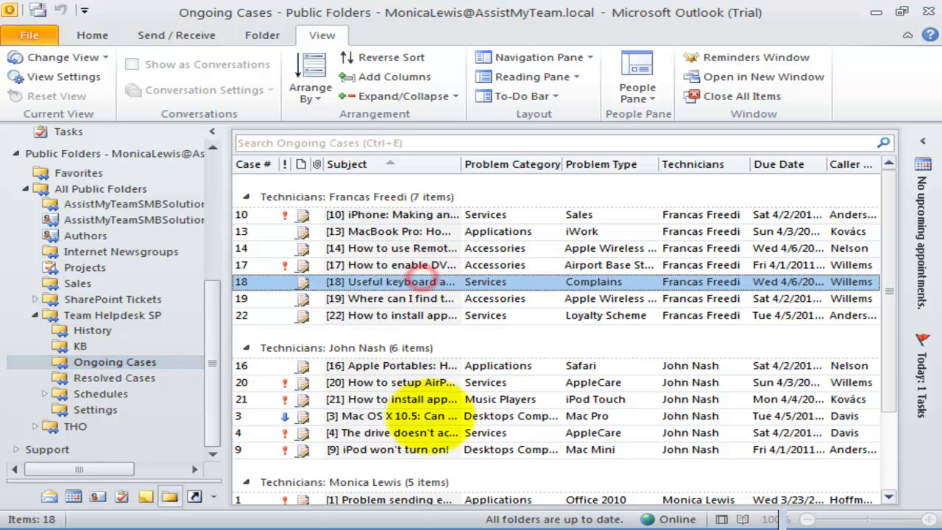
{"action": "left_click", "coordinate": [427, 416]}
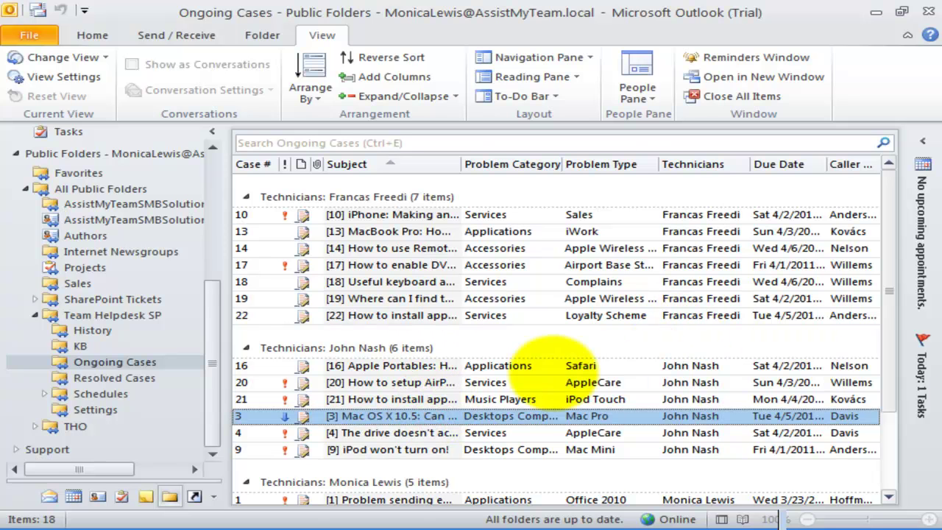
{"action": "left_click", "coordinate": [460, 382]}
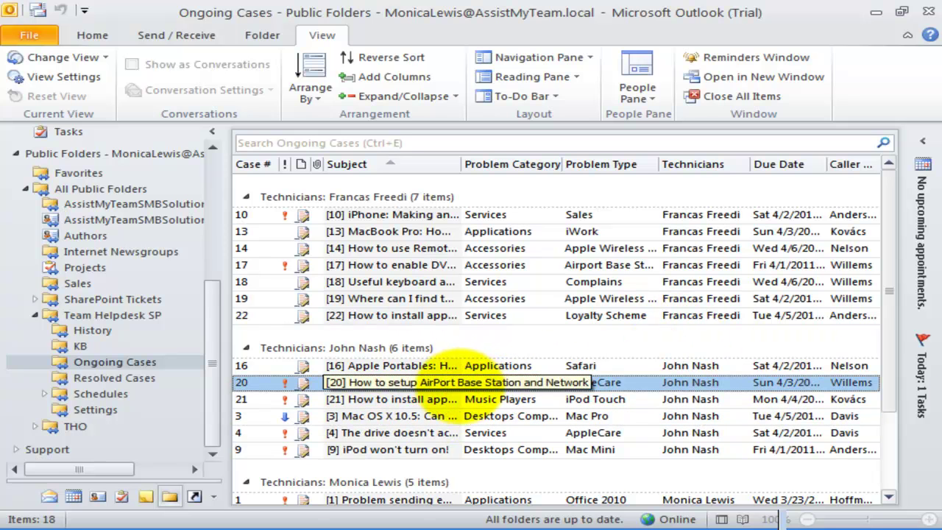
{"action": "left_click", "coordinate": [456, 399]}
{"action": "double_click", "coordinate": [449, 383]}
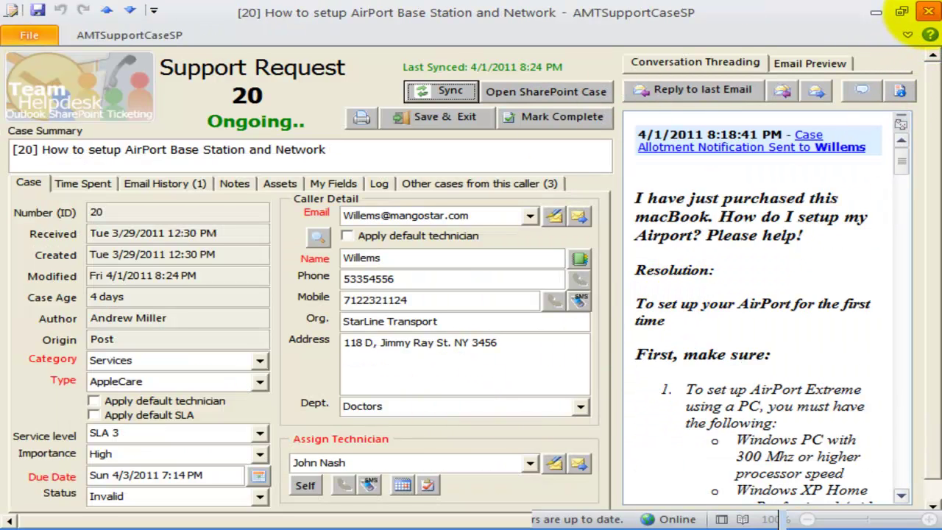
{"action": "left_click", "coordinate": [929, 11]}
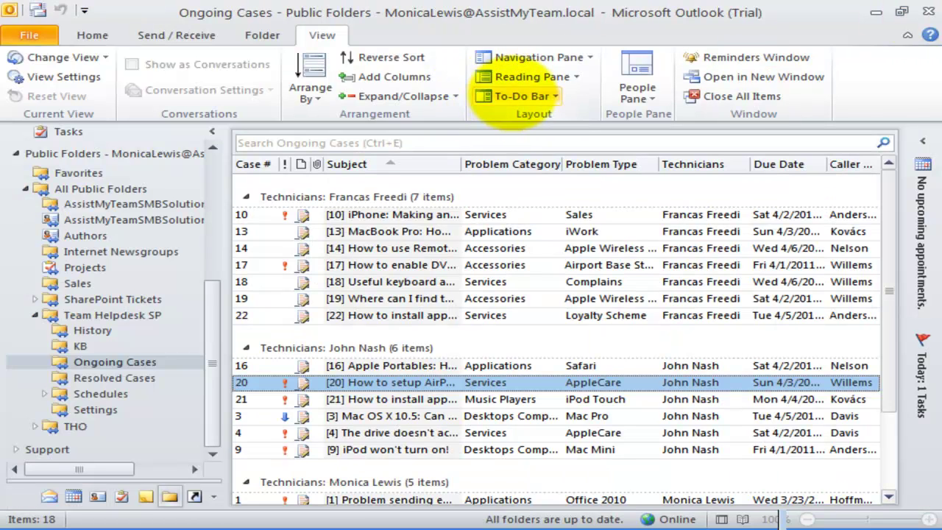
Step: Set the Reading Pane to Right for Ongoing Cases and minimise the folder list to widen the preview
{"action": "left_click", "coordinate": [574, 76]}
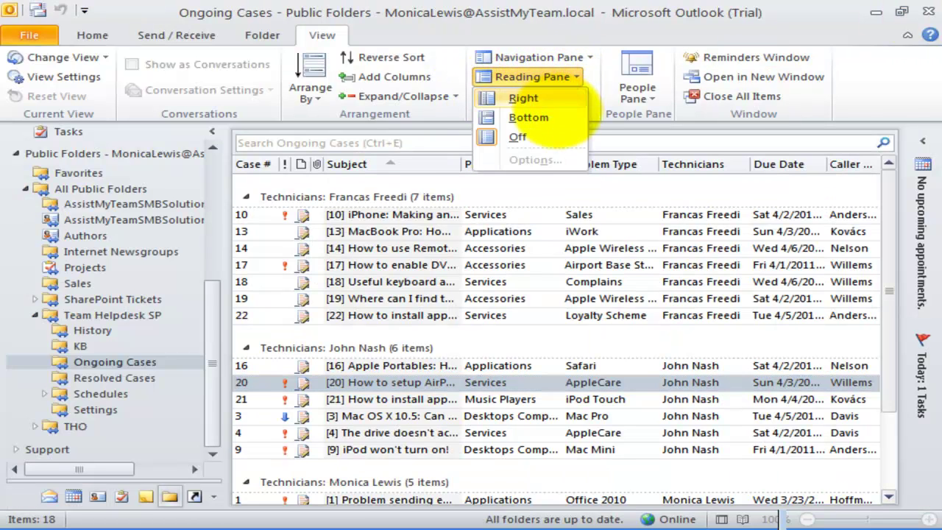
{"action": "left_click", "coordinate": [557, 97]}
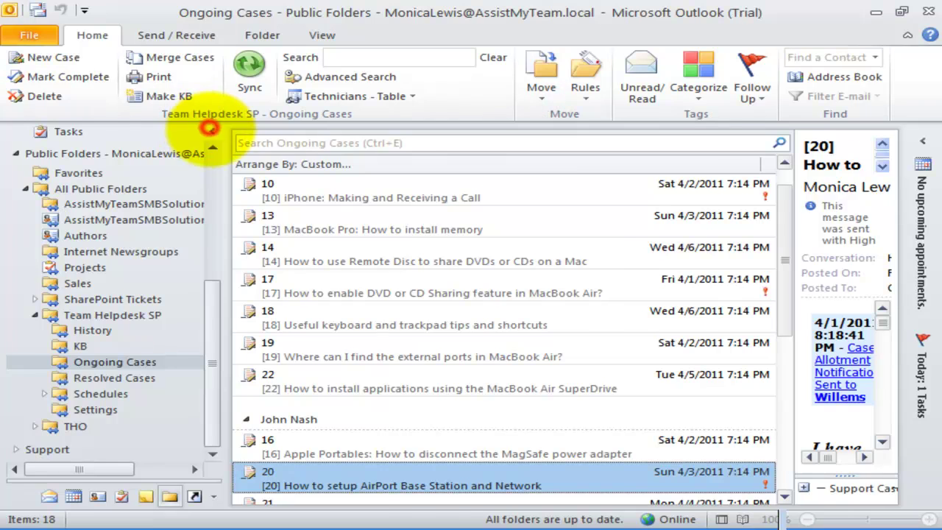
{"action": "left_click", "coordinate": [212, 131]}
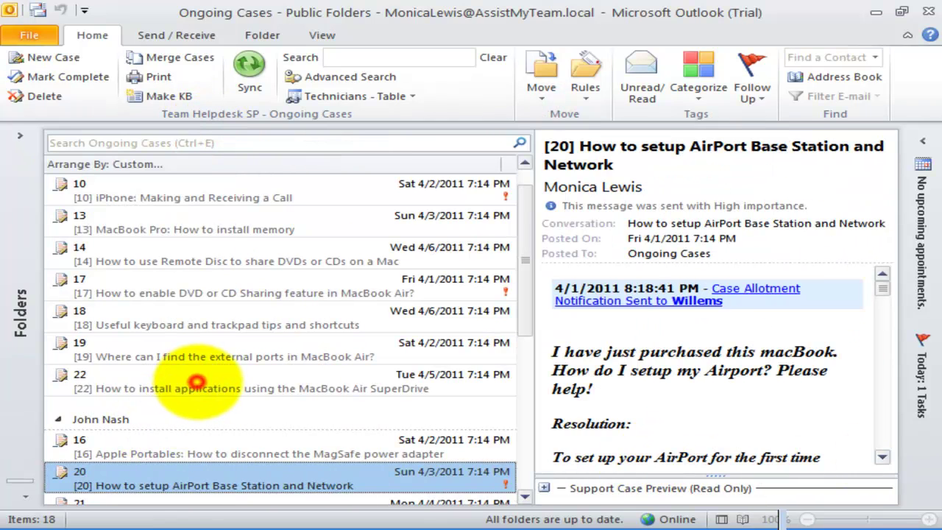
Step: Preview case 22 about the MacBook Air SuperDrive in the reading pane, including its Support Case Preview details
{"action": "left_click", "coordinate": [218, 380]}
{"action": "left_click", "coordinate": [786, 406]}
{"action": "left_click", "coordinate": [545, 488]}
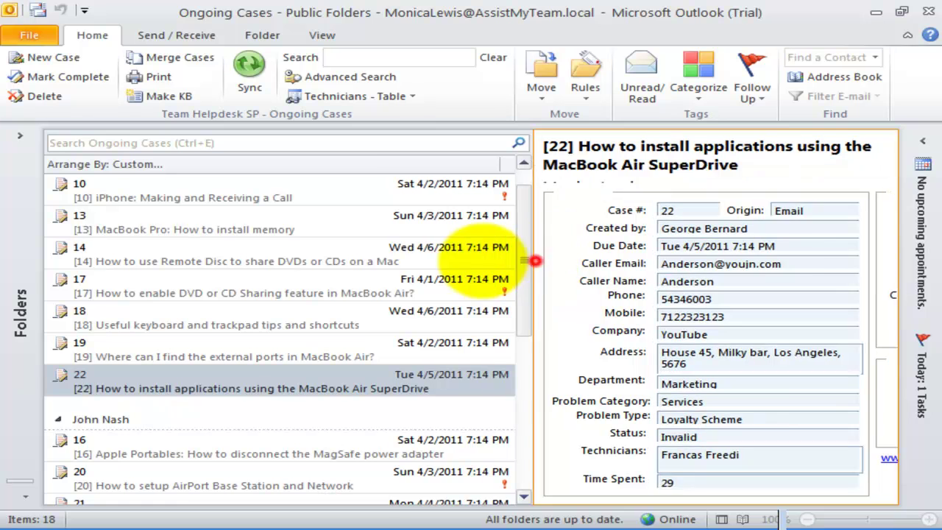
{"action": "left_click_drag", "start_coordinate": [524, 260], "coordinate": [297, 260]}
{"action": "left_click", "coordinate": [523, 226]}
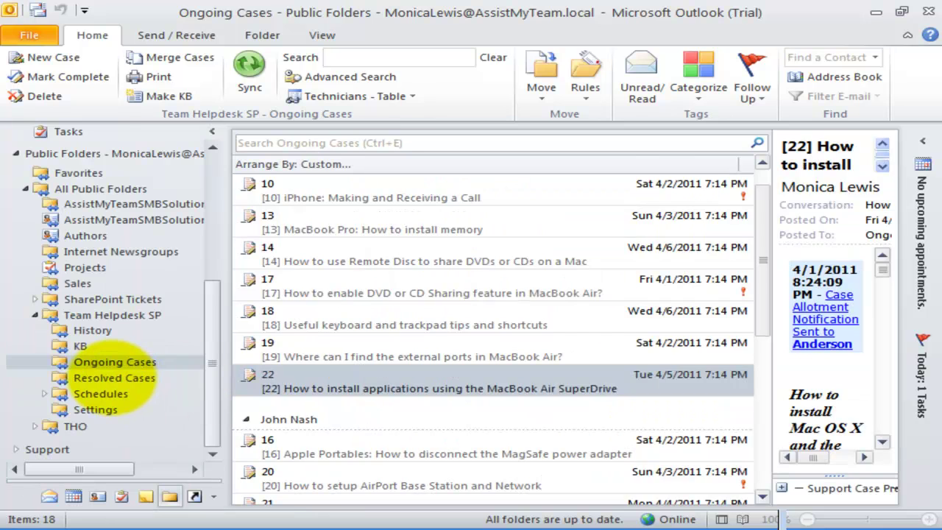
Step: Go to the Resolved Cases folder, then open and close case 5 about setting up AirPort Base Station and Network
{"action": "left_click", "coordinate": [112, 377]}
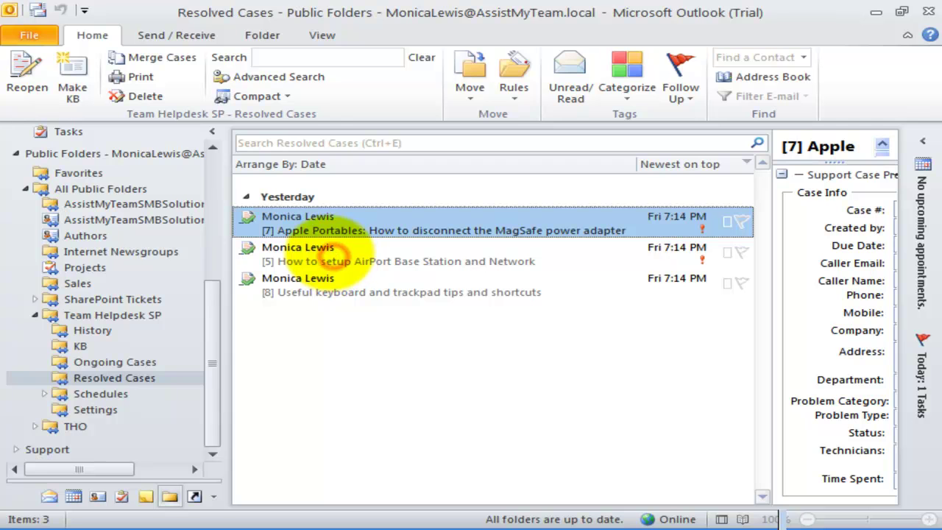
{"action": "left_click", "coordinate": [338, 250]}
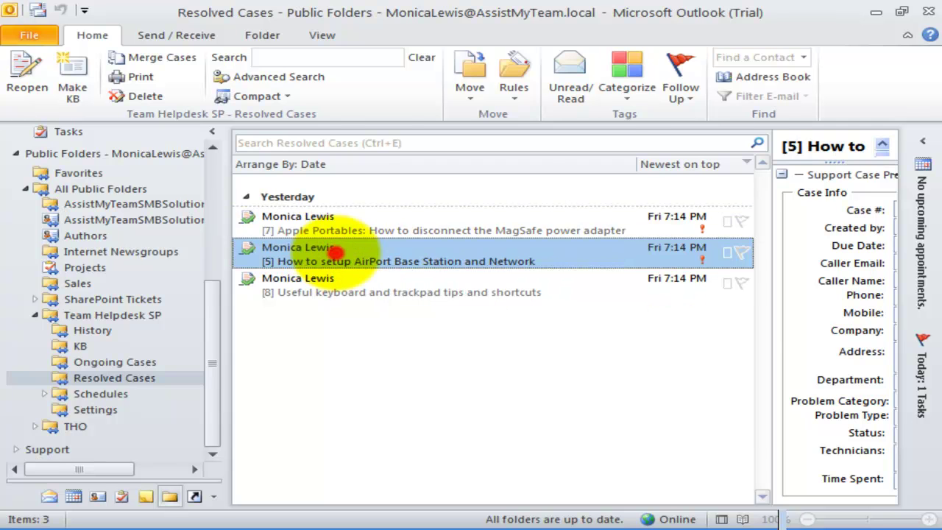
{"action": "double_click", "coordinate": [335, 253]}
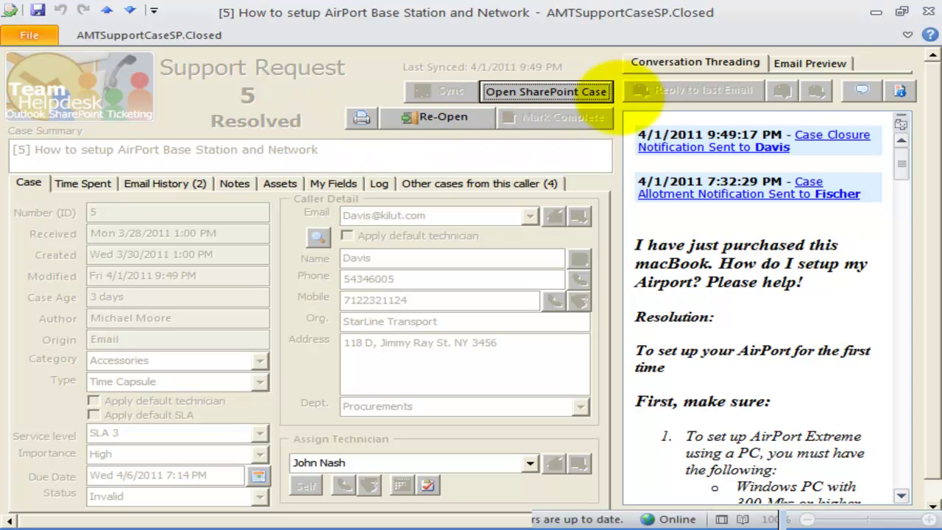
{"action": "left_click", "coordinate": [929, 12]}
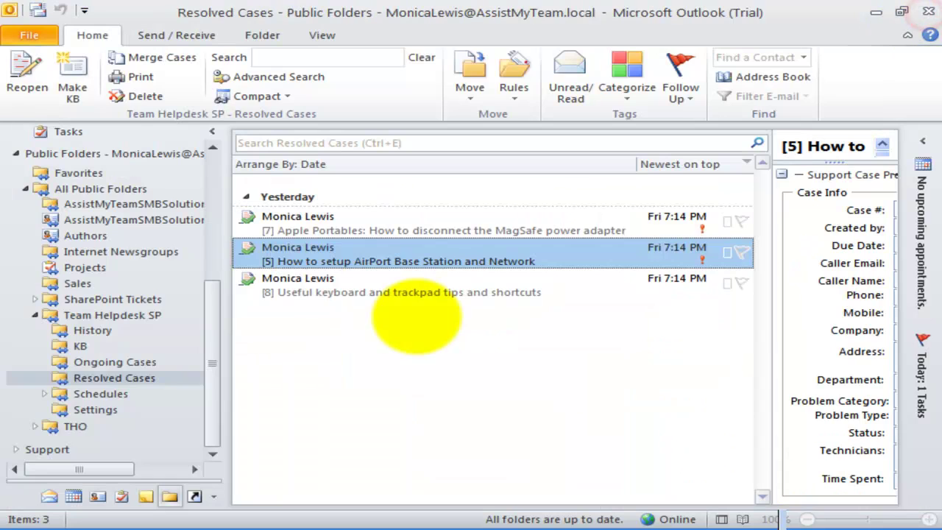
Step: Expand the Schedules folder to view the technicians' calendars, and show the items in the Team Helpdesk SP Settings folder
{"action": "left_click", "coordinate": [81, 394]}
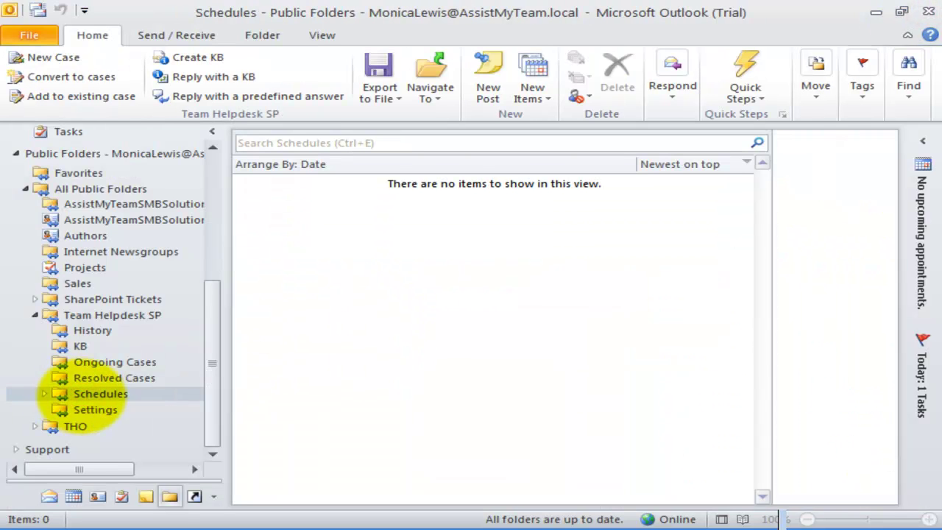
{"action": "left_click", "coordinate": [44, 394]}
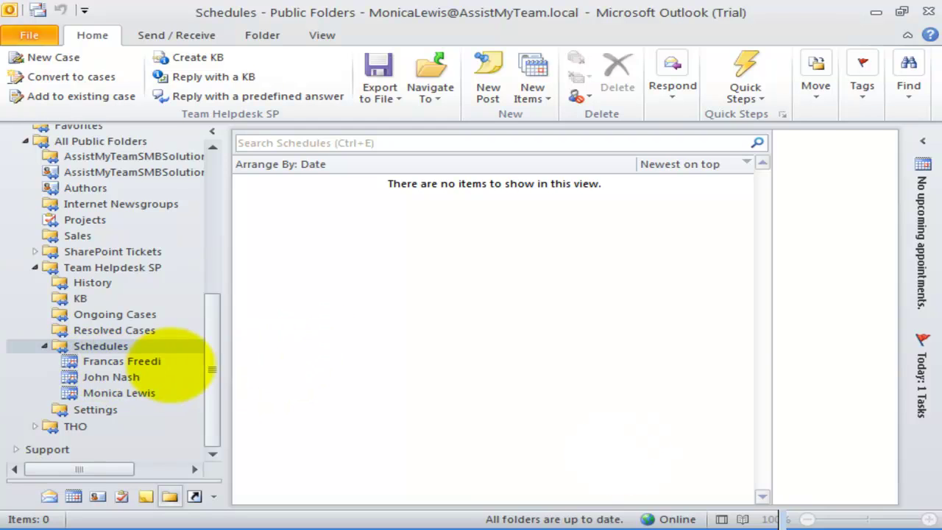
{"action": "left_click", "coordinate": [122, 361]}
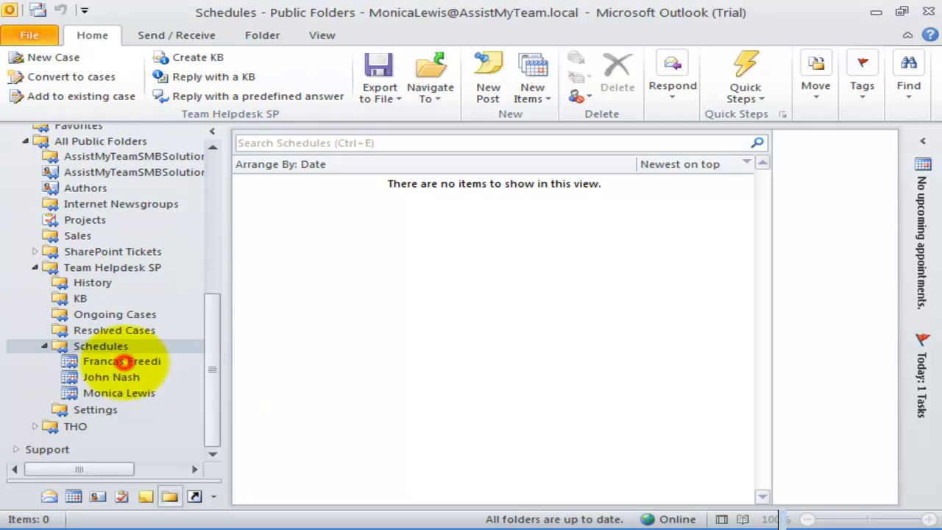
{"action": "left_click_drag", "start_coordinate": [211, 380], "coordinate": [211, 417]}
{"action": "left_click", "coordinate": [112, 381]}
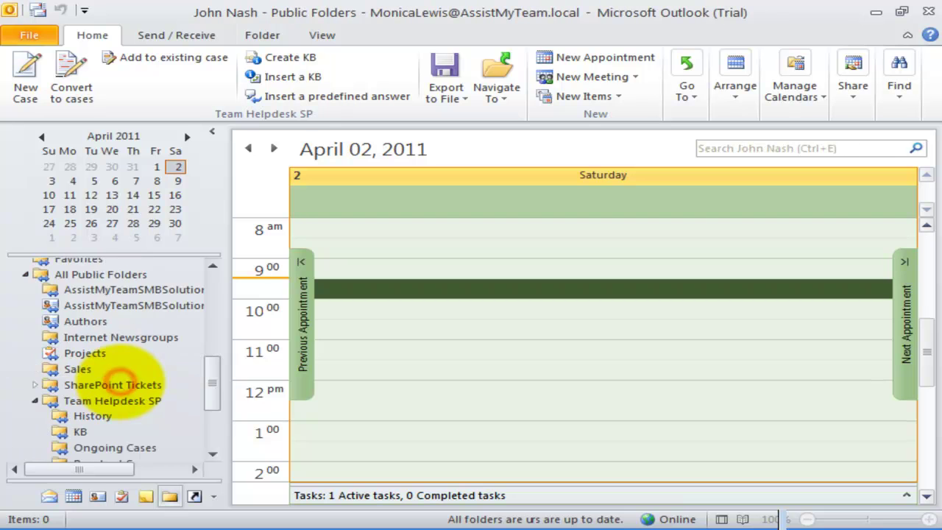
{"action": "left_click_drag", "start_coordinate": [210, 378], "coordinate": [211, 397]}
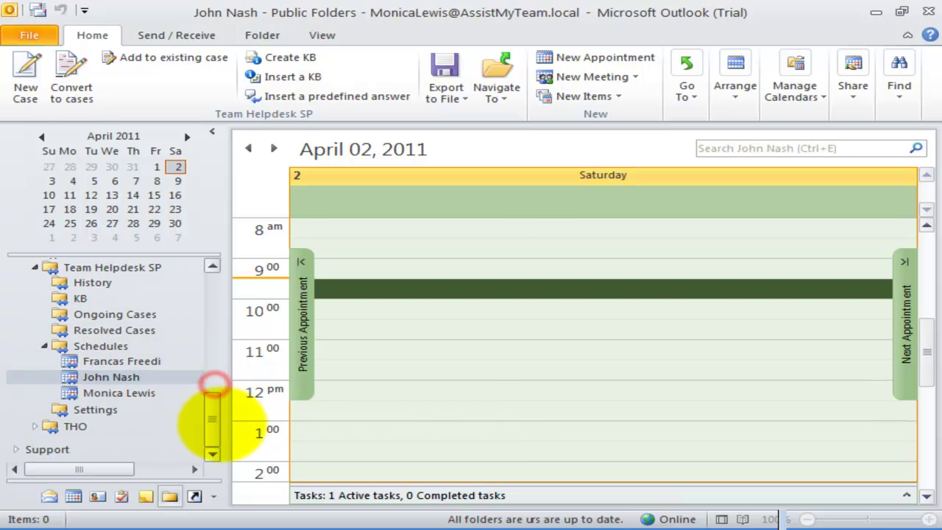
{"action": "left_click", "coordinate": [101, 346]}
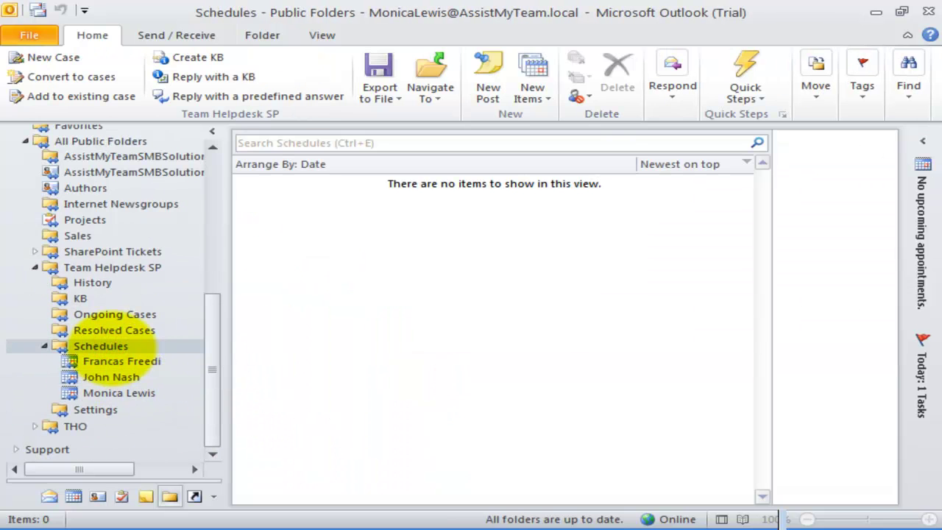
{"action": "left_click", "coordinate": [95, 413]}
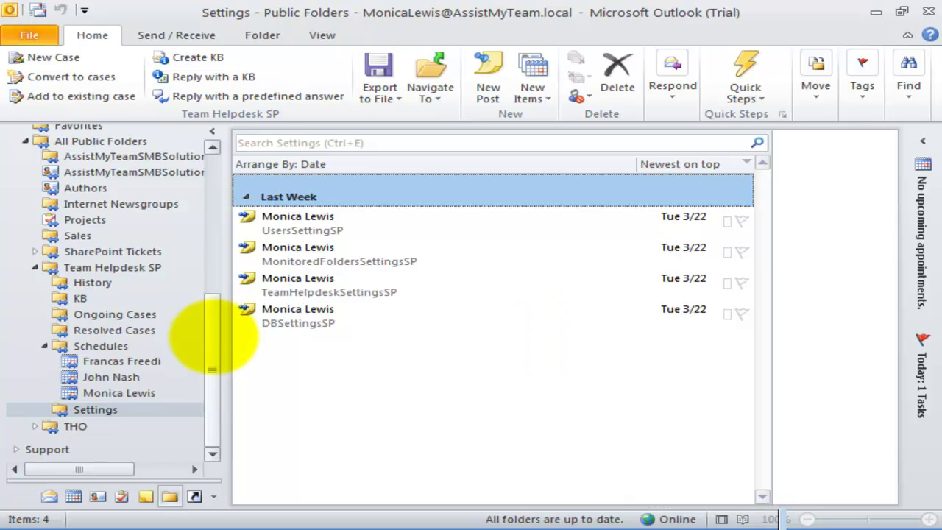
{"action": "left_click_drag", "start_coordinate": [210, 339], "coordinate": [211, 333]}
Step: Return to Ongoing Cases and create a new support case with the summary "Problem with Printer!"
{"action": "left_click", "coordinate": [121, 329]}
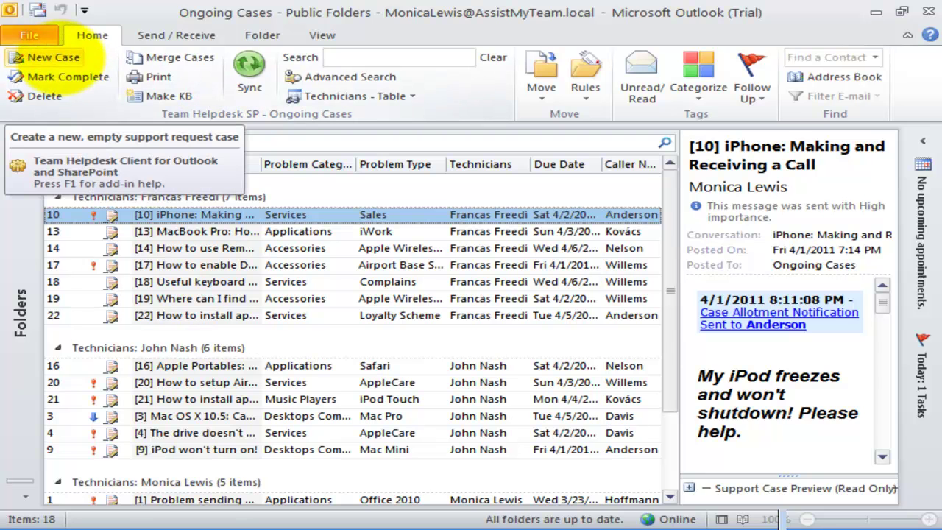
{"action": "left_click", "coordinate": [53, 57]}
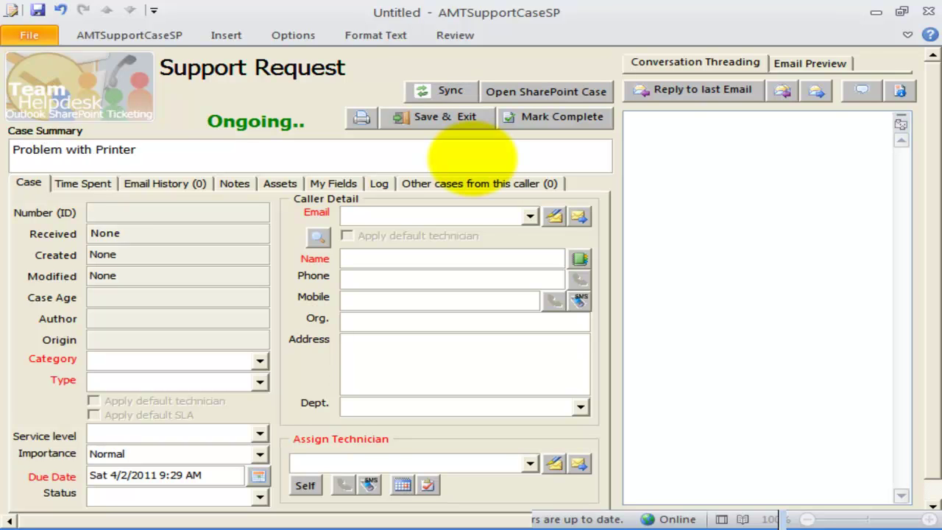
{"action": "type", "text": "!"}
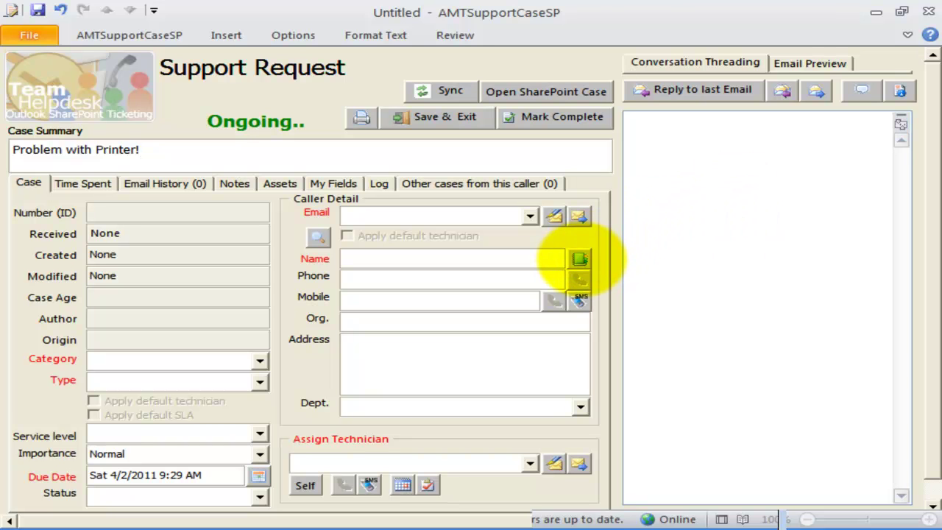
Step: Fill in the caller details with the Sr. Manager contact from the Global Address List
{"action": "left_click", "coordinate": [581, 259]}
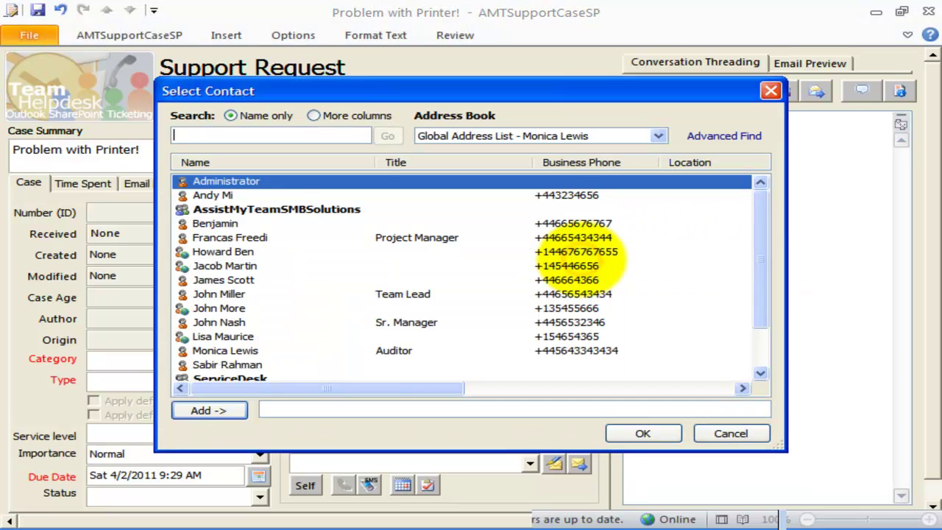
{"action": "left_click", "coordinate": [327, 267]}
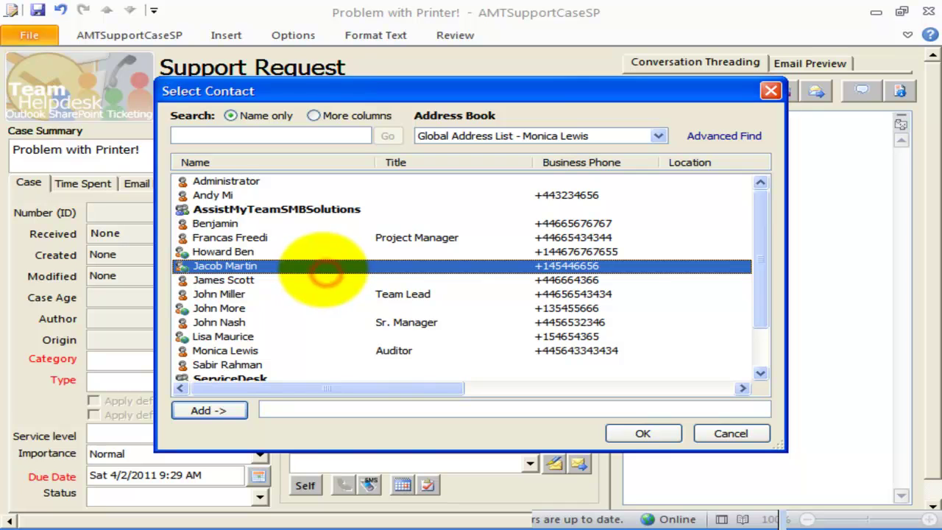
{"action": "left_click", "coordinate": [276, 323]}
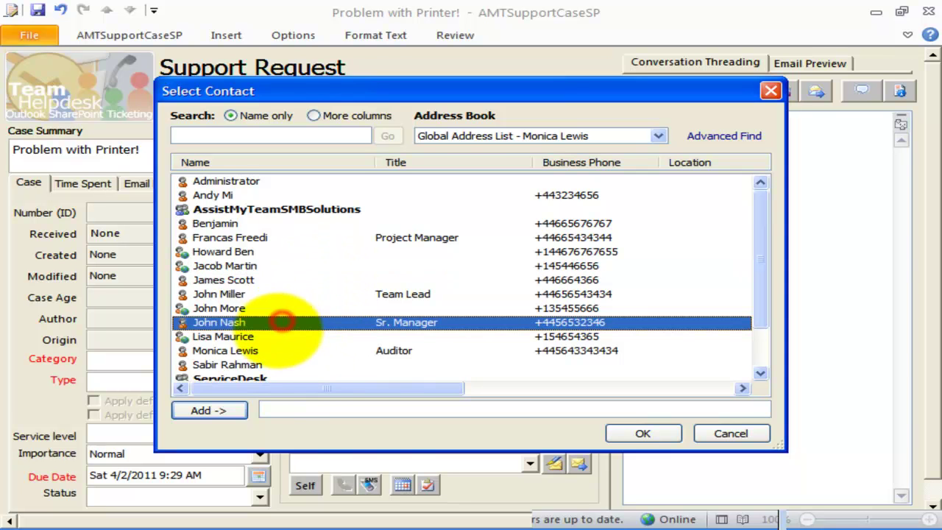
{"action": "left_click", "coordinate": [209, 410]}
{"action": "left_click", "coordinate": [642, 434]}
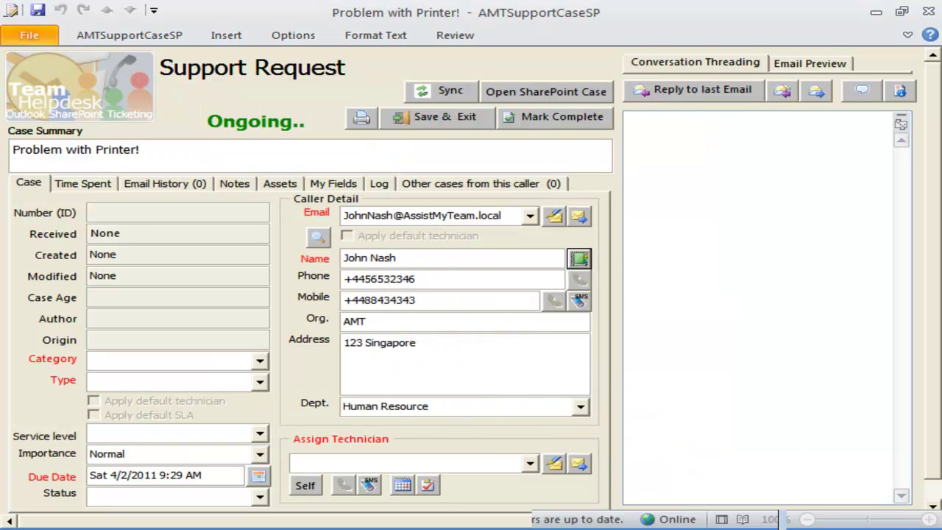
Step: Replace the caller by choosing the Angel Heart Hospital caller's e-mail from the list of existing callers
{"action": "left_click", "coordinate": [530, 215]}
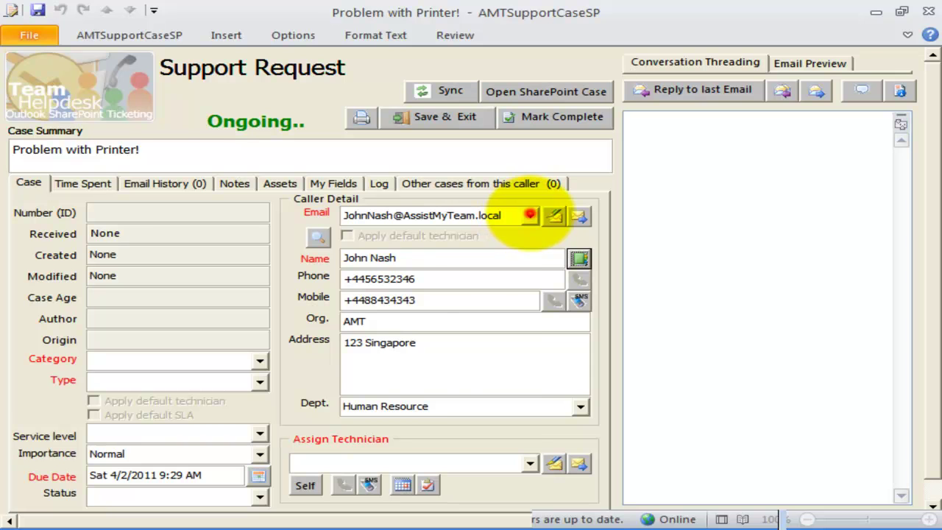
{"action": "scroll", "coordinate": [582, 254], "scroll_direction": "down", "scroll_amount": 3}
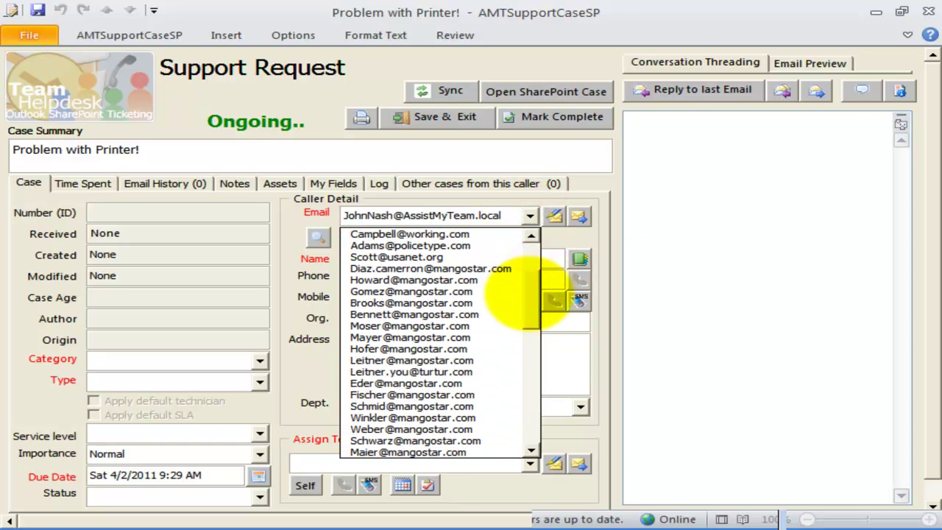
{"action": "left_click", "coordinate": [450, 315]}
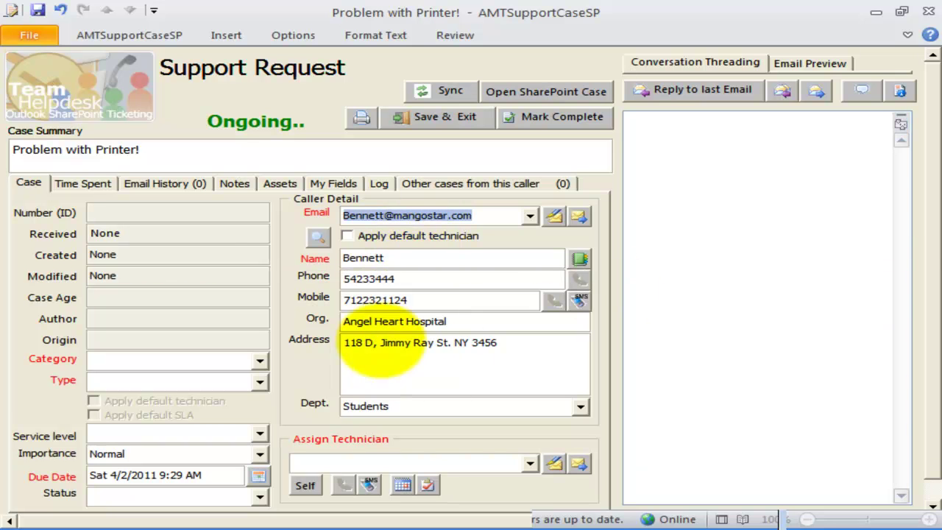
Step: Search the callers by surname for the Michellin Fashion caller and insert that caller's details into the case
{"action": "left_click", "coordinate": [319, 236]}
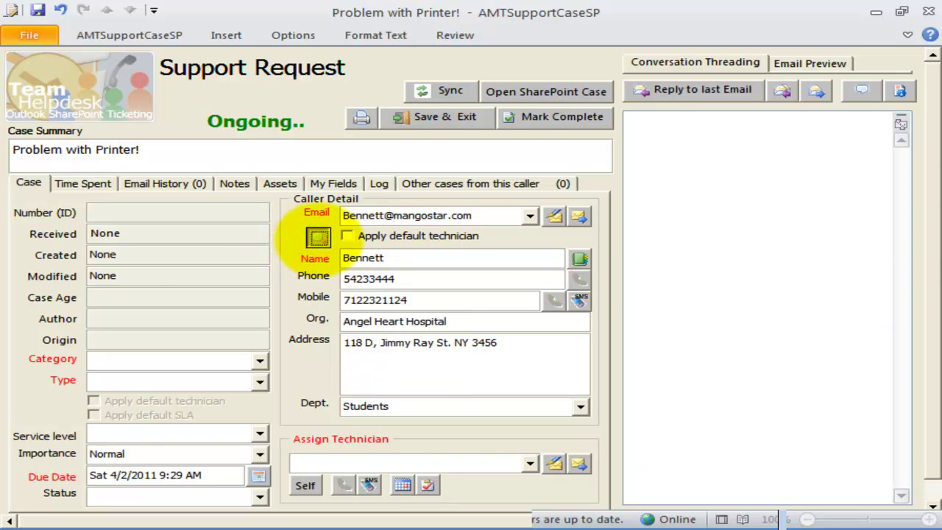
{"action": "type", "text": "Moser"}
{"action": "left_click", "coordinate": [329, 82]}
{"action": "left_click", "coordinate": [197, 126]}
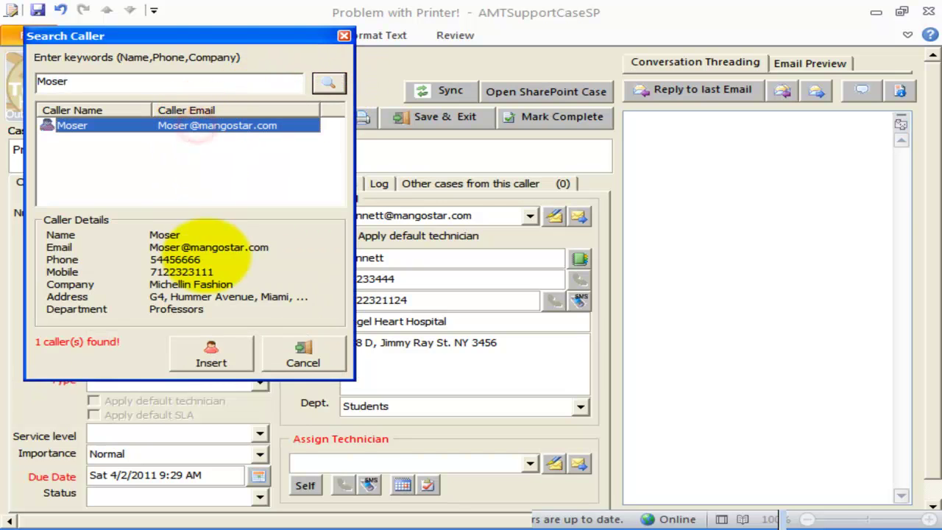
{"action": "left_click", "coordinate": [211, 353]}
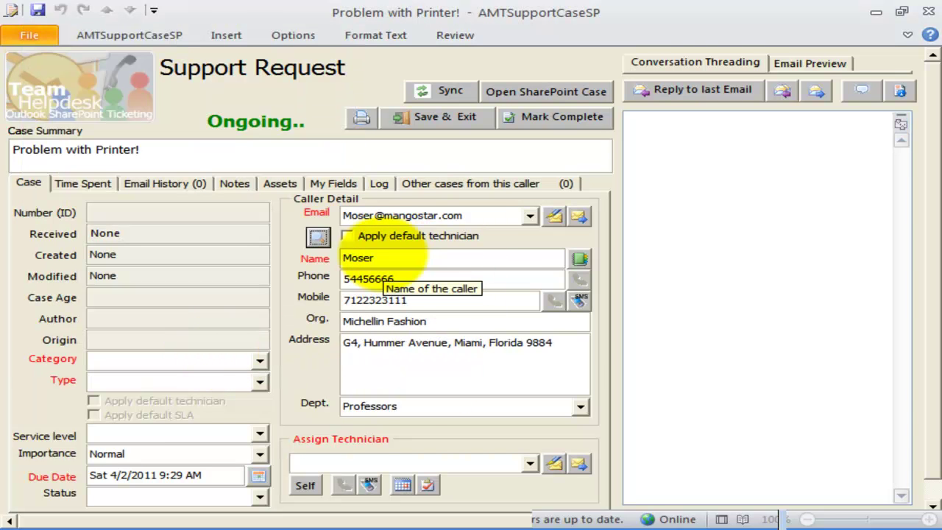
Step: Describe in the conversation area that the caller is facing problem with Printer and "Seems like the power button is not responding."
{"action": "left_click", "coordinate": [709, 137]}
{"action": "type", "text": "Moser is facing problem with Printer! Seems like the power button is not responding."}
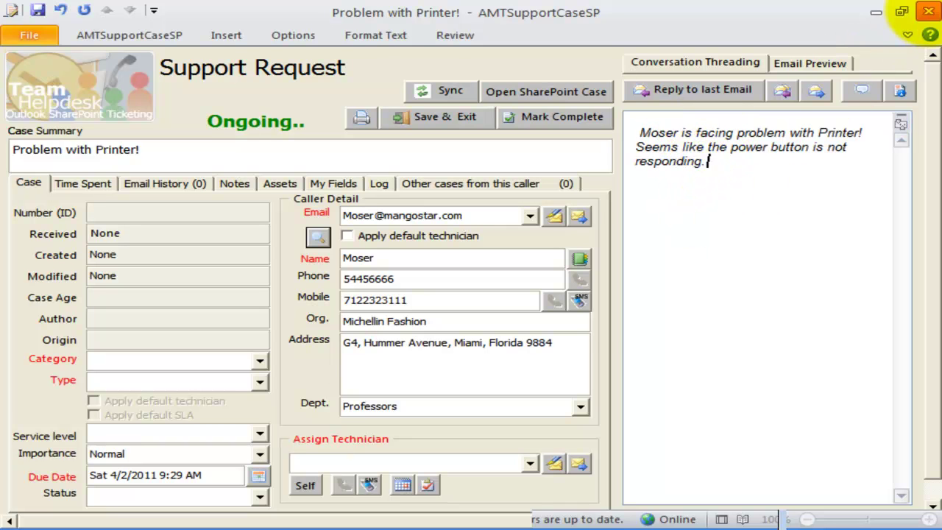
Step: Close the printer problem case, saving its changes, and return to the Inbox
{"action": "left_click", "coordinate": [929, 11]}
{"action": "left_click", "coordinate": [391, 323]}
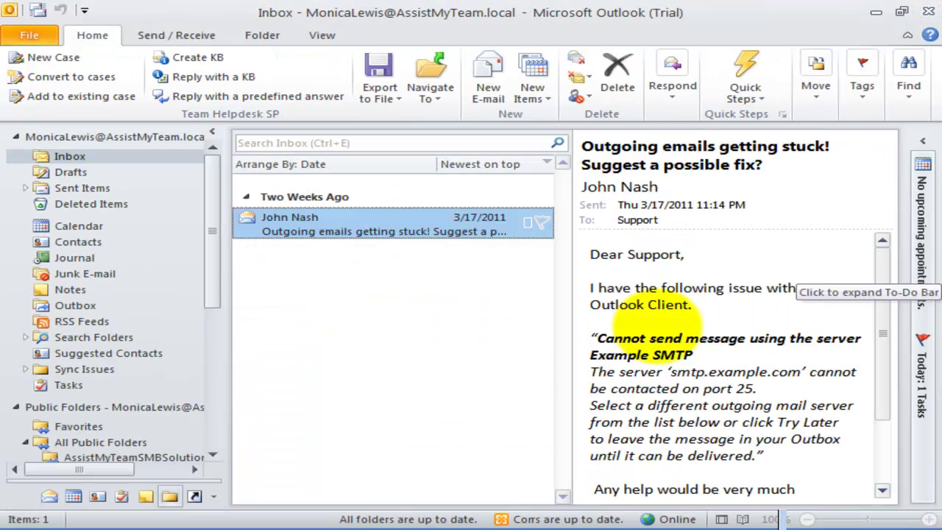
{"action": "left_click", "coordinate": [407, 306]}
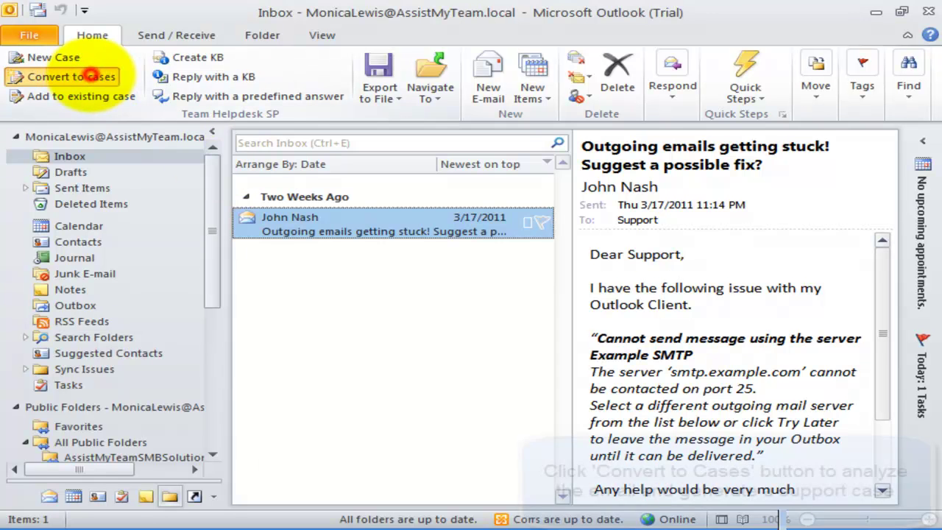
Step: Convert the selected "Outgoing emails getting stuck!" e-mail into a support case and open the resulting case from the link in the e-mail
{"action": "left_click", "coordinate": [72, 77]}
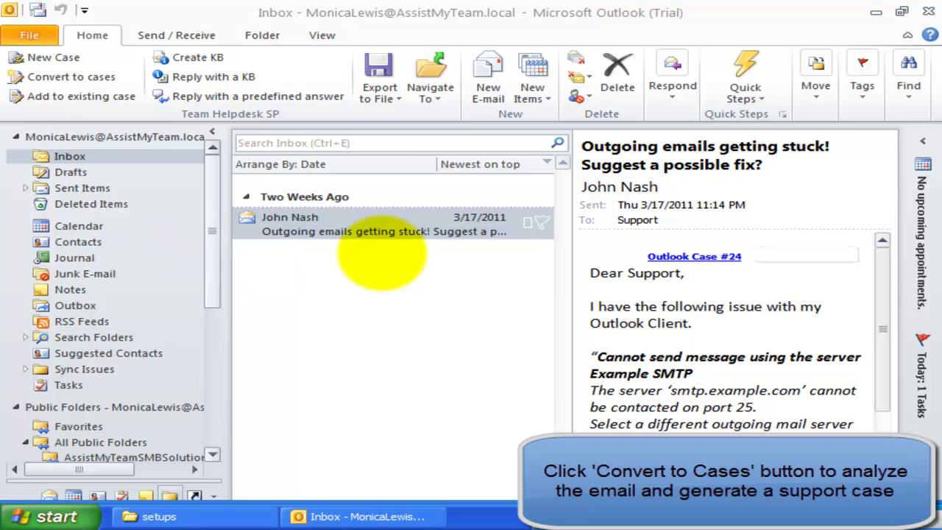
{"action": "left_click", "coordinate": [715, 256]}
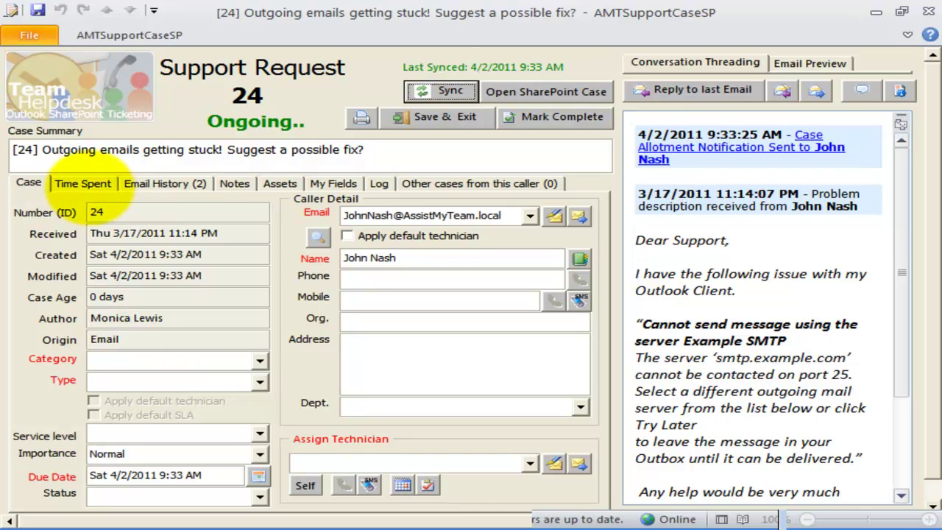
Step: Look through the time spent, e-mail history and notes of the outgoing e-mails case
{"action": "left_click", "coordinate": [87, 186]}
{"action": "left_click", "coordinate": [155, 183]}
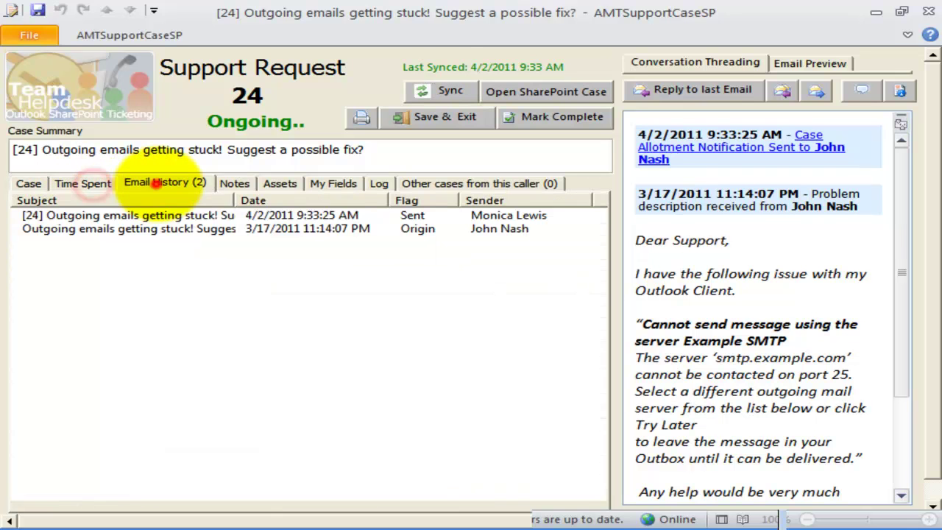
{"action": "left_click", "coordinate": [245, 183]}
Step: Fill in the caller's phone, mobile and address, with organization Nestle and department Public Sectors
{"action": "left_click", "coordinate": [30, 183]}
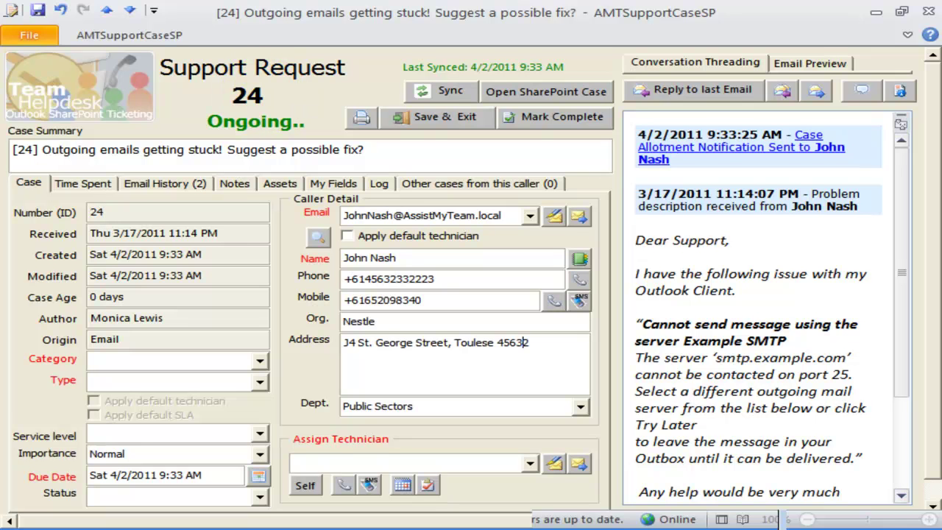
{"action": "left_click", "coordinate": [495, 280]}
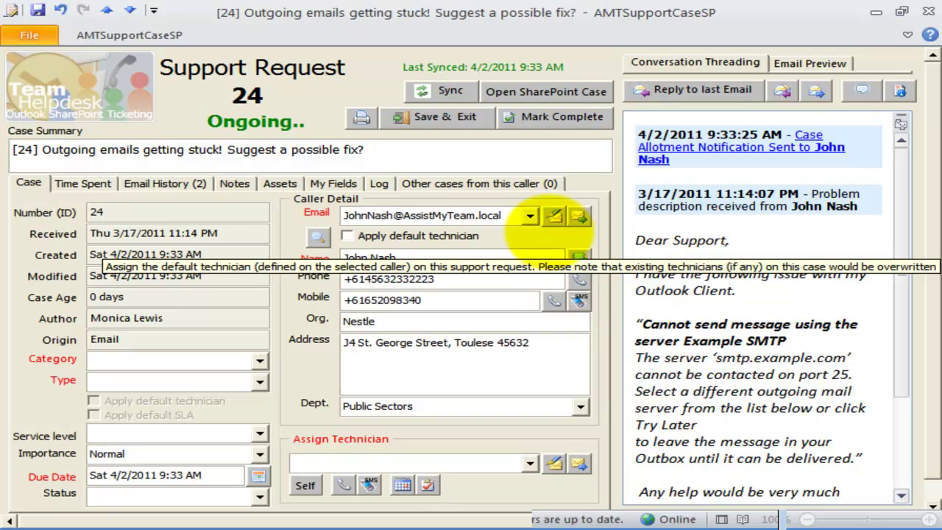
Step: Set the case's category to Notebooks and its type to MacBook Pro
{"action": "left_click", "coordinate": [259, 360]}
{"action": "left_click", "coordinate": [231, 390]}
{"action": "left_click", "coordinate": [259, 382]}
{"action": "left_click", "coordinate": [242, 407]}
{"action": "left_click", "coordinate": [259, 433]}
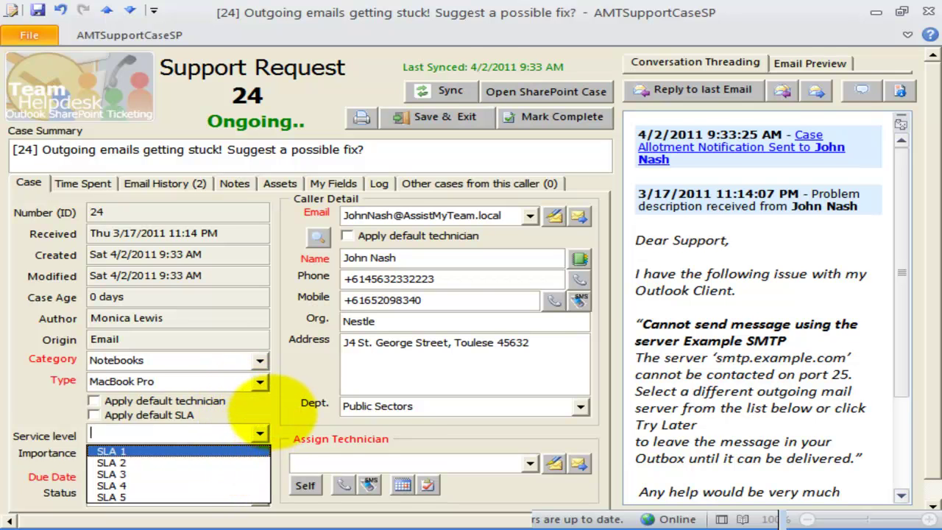
{"action": "left_click", "coordinate": [257, 434]}
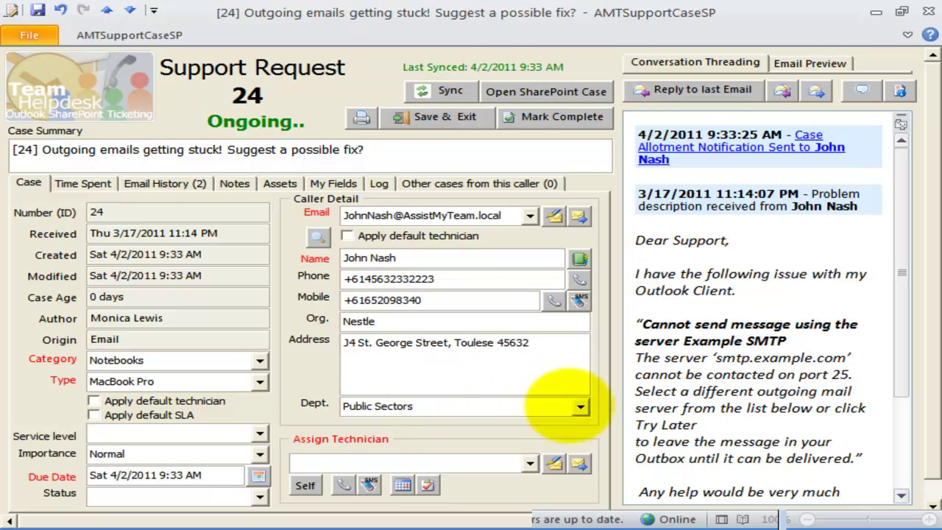
{"action": "left_click", "coordinate": [581, 406]}
{"action": "left_click", "coordinate": [581, 406]}
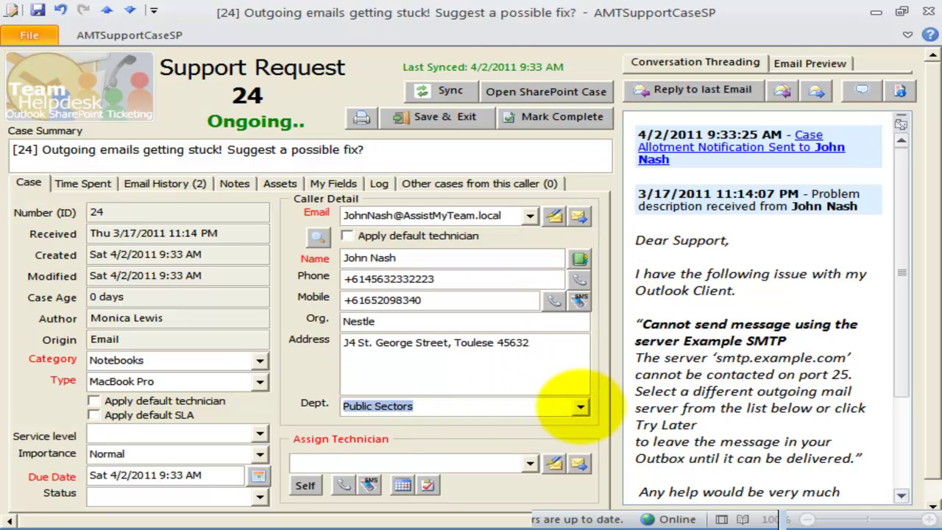
Step: Set the status of the outgoing e-mails case to Processing
{"action": "left_click", "coordinate": [261, 497]}
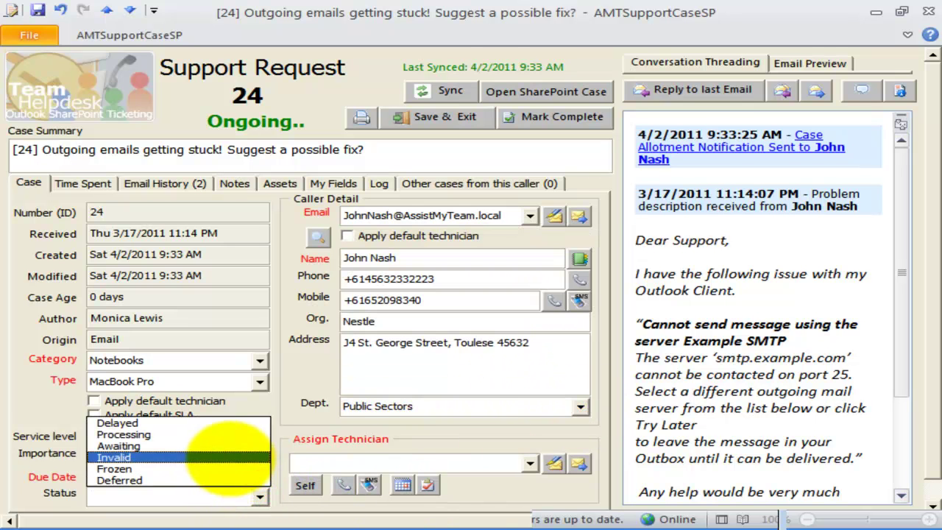
{"action": "left_click", "coordinate": [230, 435]}
{"action": "left_click", "coordinate": [230, 436]}
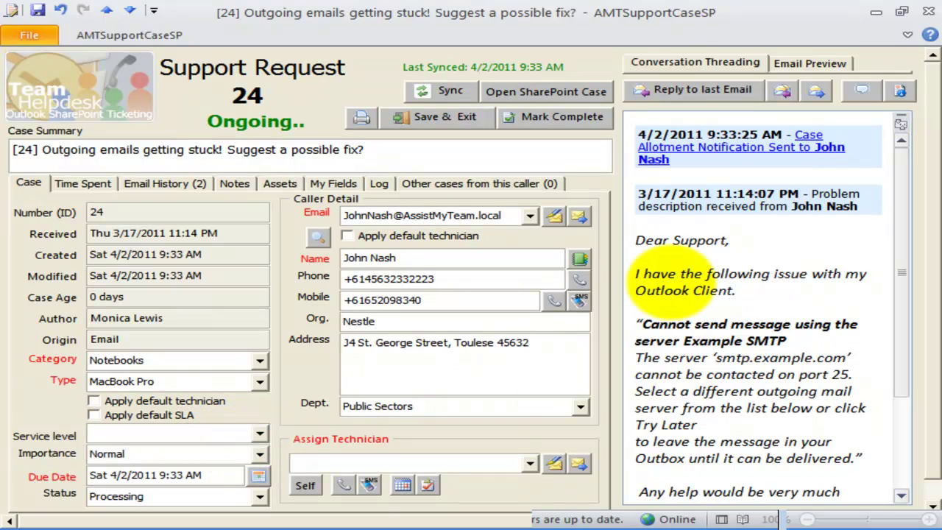
Step: Set the service level to SLA 2 and accept updating the due date and priority to match it
{"action": "left_click", "coordinate": [260, 432]}
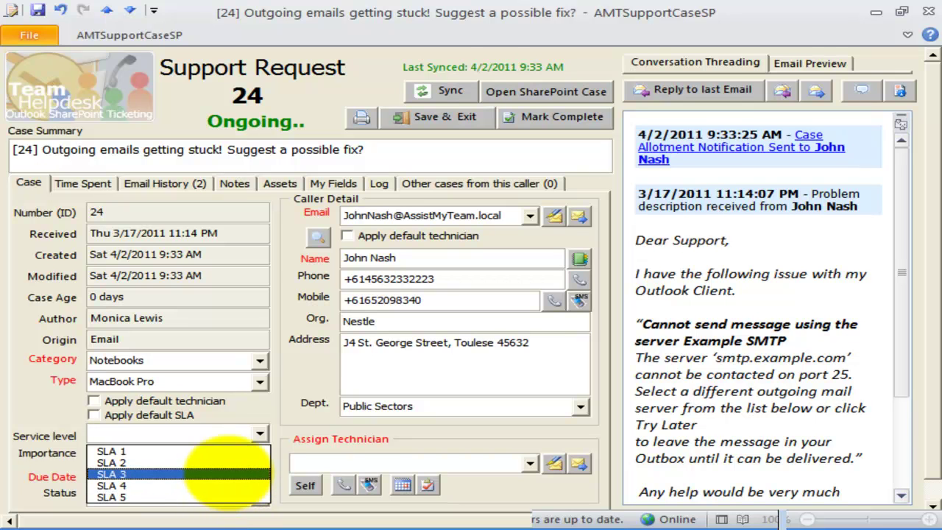
{"action": "left_click", "coordinate": [228, 463]}
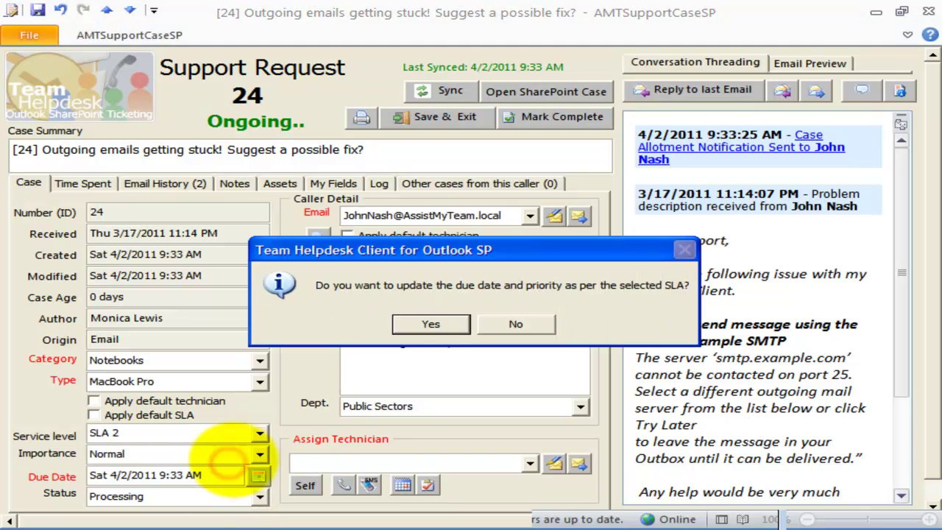
{"action": "left_click", "coordinate": [435, 322]}
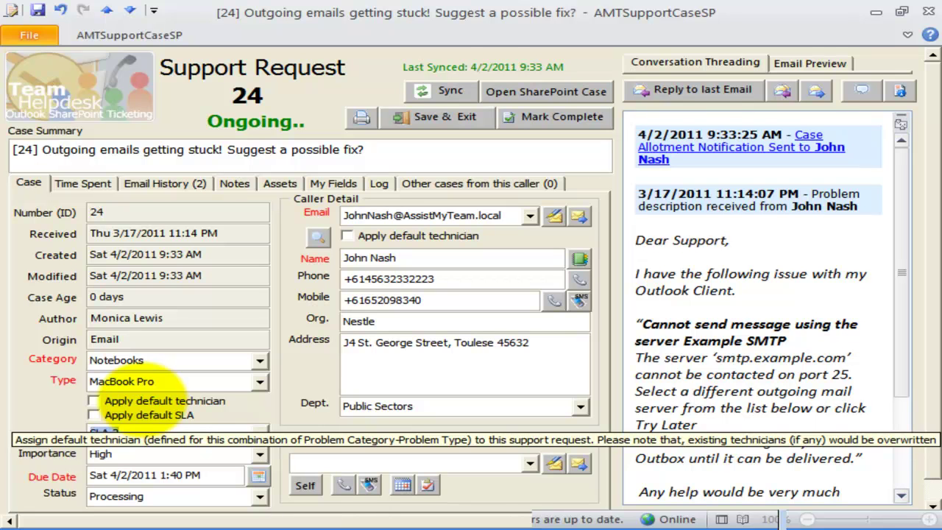
Step: Apply the default technician and the default SLA to the case, updating the due date and priority as per SLA 3
{"action": "left_click", "coordinate": [147, 402]}
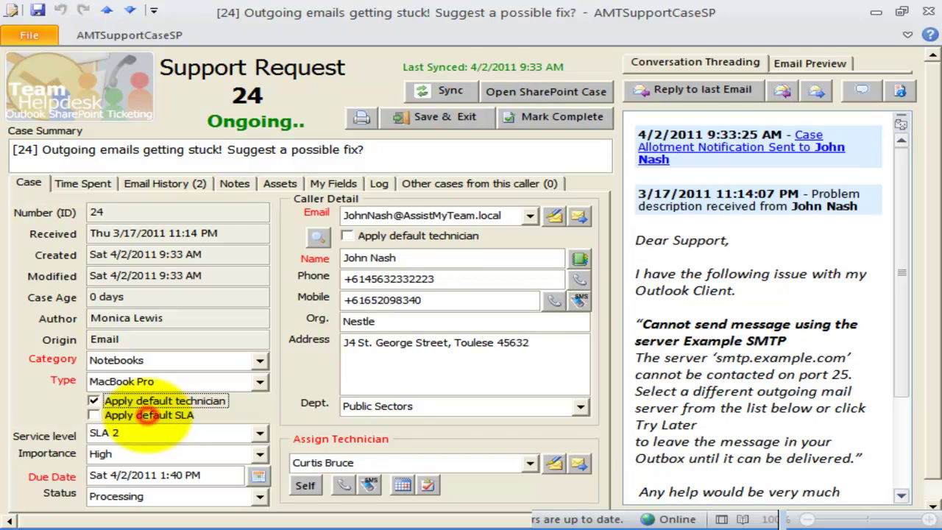
{"action": "left_click", "coordinate": [150, 415]}
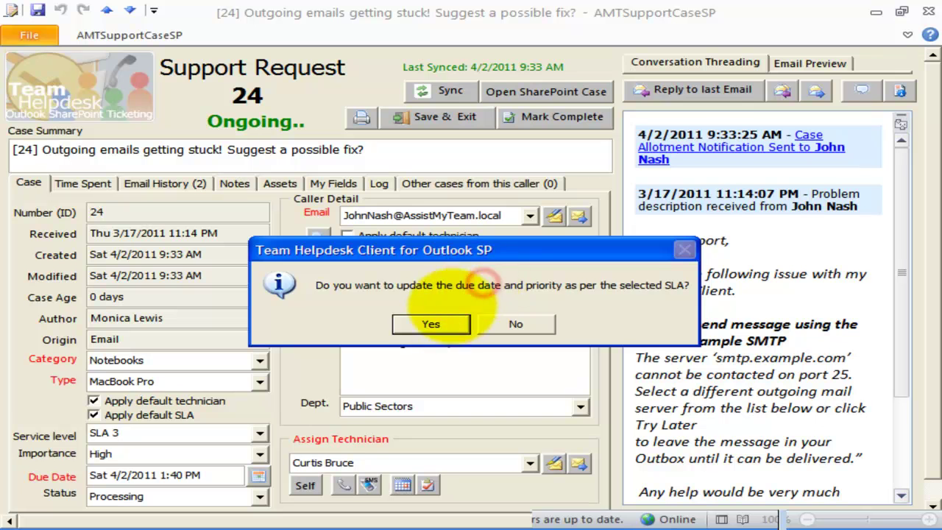
{"action": "left_click", "coordinate": [433, 324]}
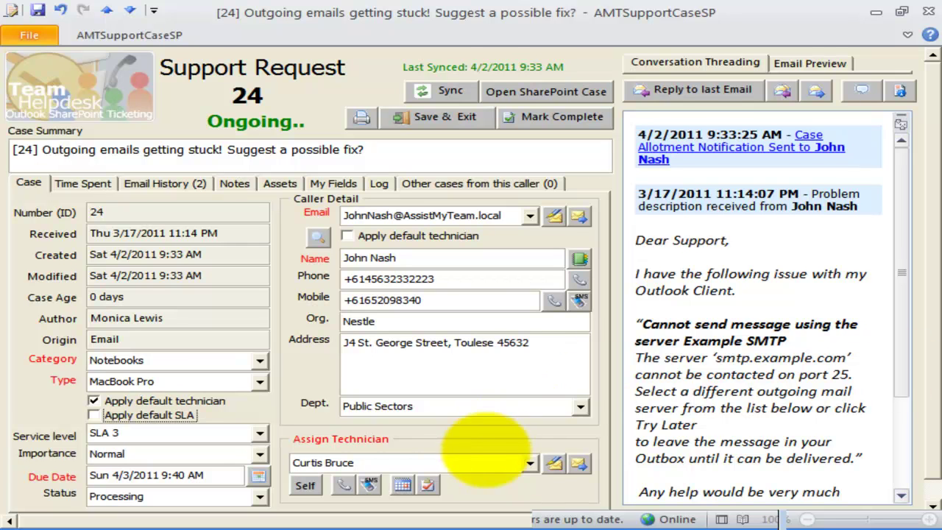
Step: Assign the case to a technician chosen from the list of available technicians
{"action": "left_click", "coordinate": [483, 459]}
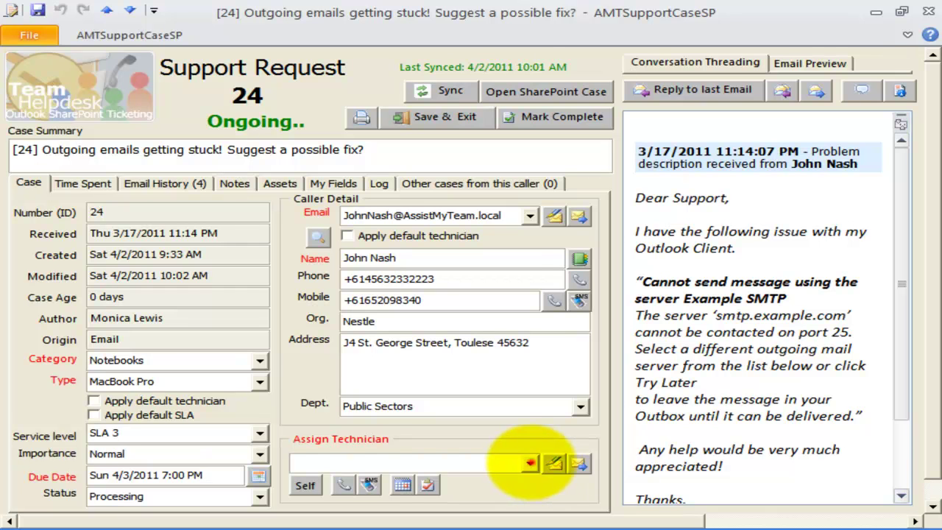
{"action": "left_click", "coordinate": [530, 463]}
{"action": "left_click", "coordinate": [468, 377]}
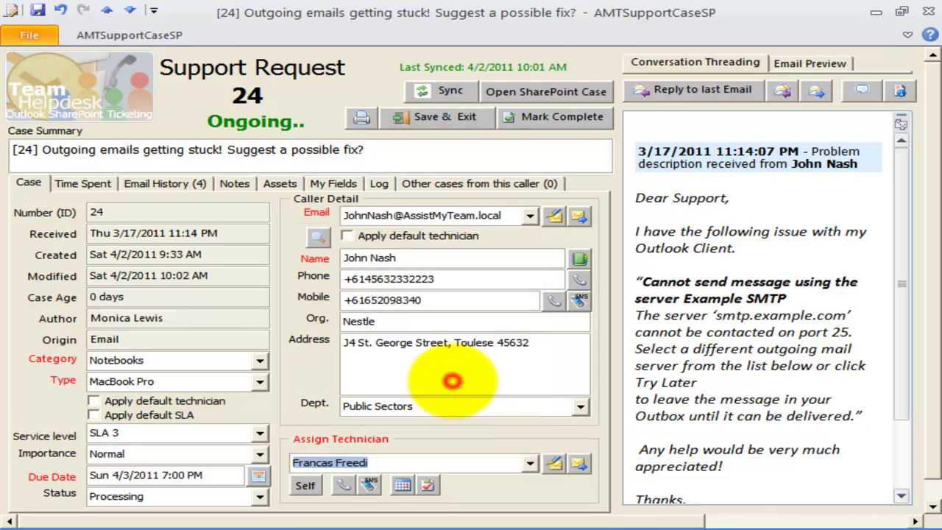
Step: Check the technician's availability, set the due date to Sunday, April 3, 2011 at 5:30 PM, and close the case with its changes saved
{"action": "left_click", "coordinate": [258, 476]}
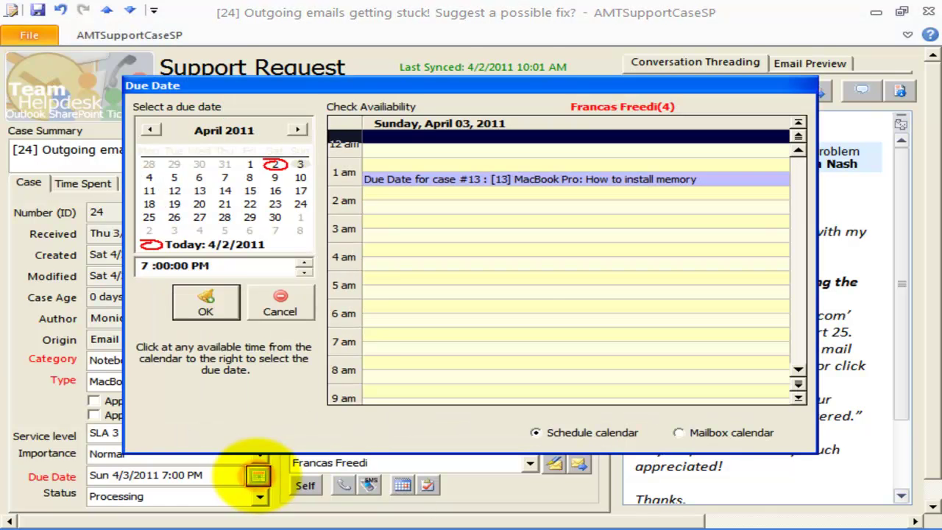
{"action": "left_click", "coordinate": [516, 239]}
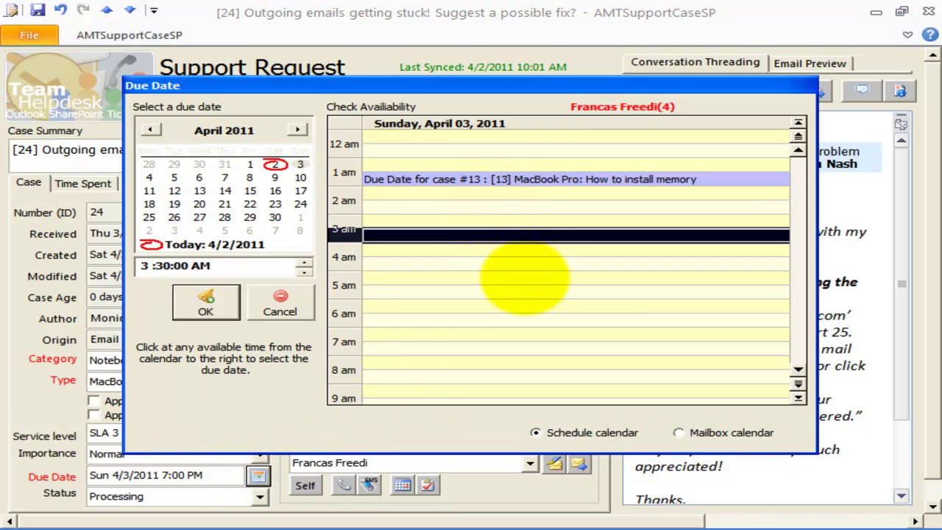
{"action": "scroll", "coordinate": [524, 277], "scroll_direction": "down", "scroll_amount": 4}
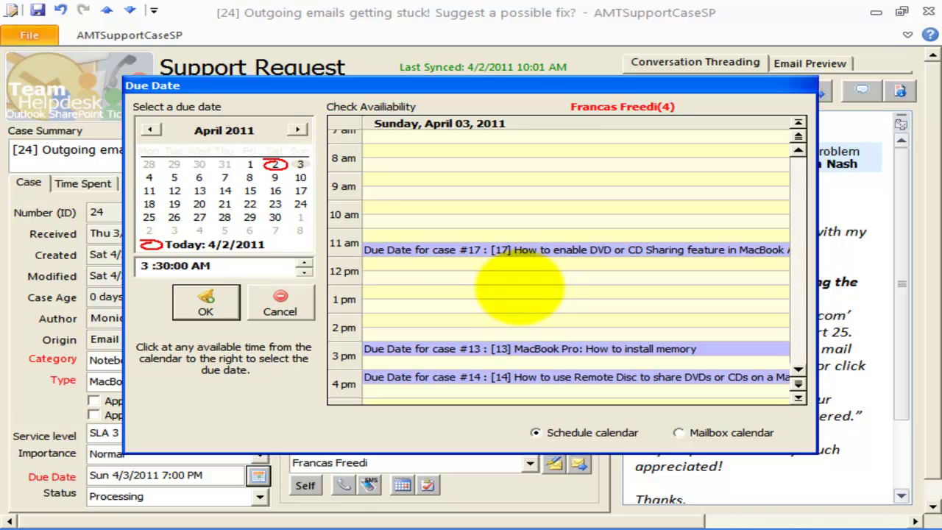
{"action": "scroll", "coordinate": [527, 296], "scroll_direction": "down", "scroll_amount": 2}
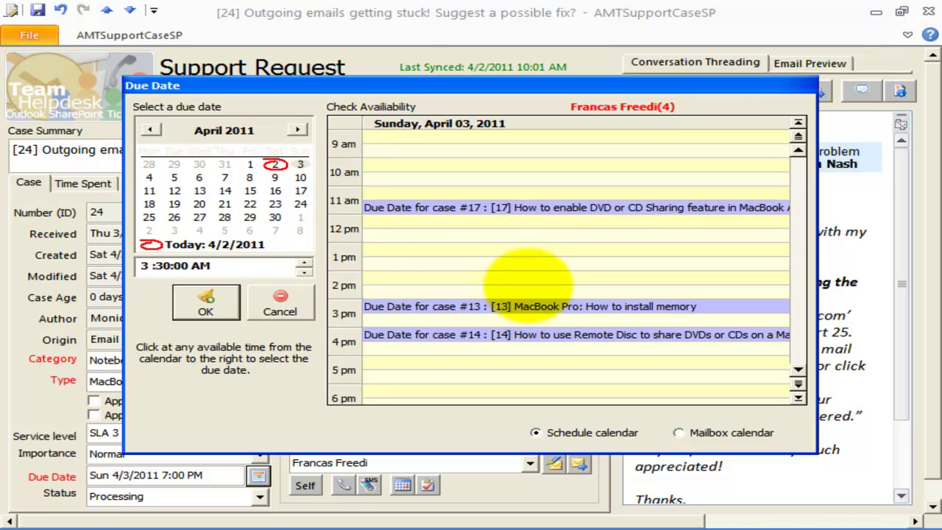
{"action": "left_click", "coordinate": [390, 379]}
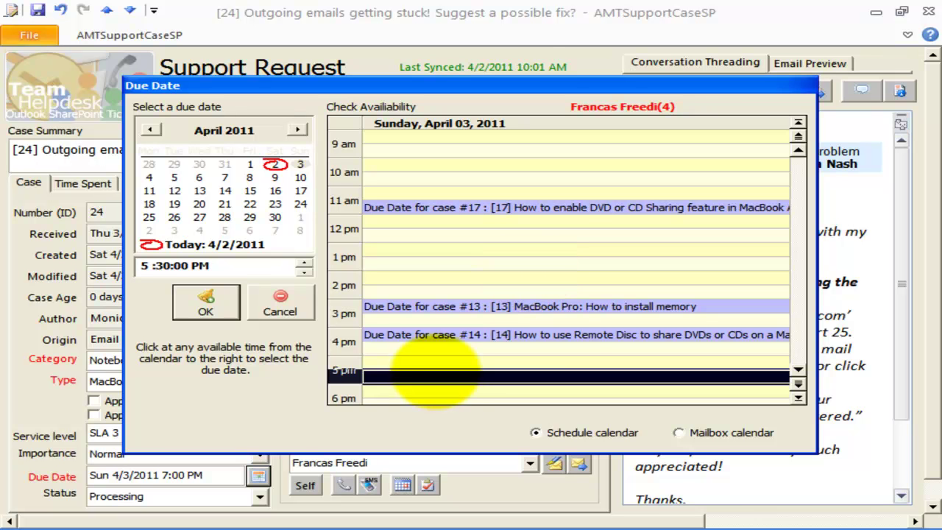
{"action": "left_click", "coordinate": [205, 302]}
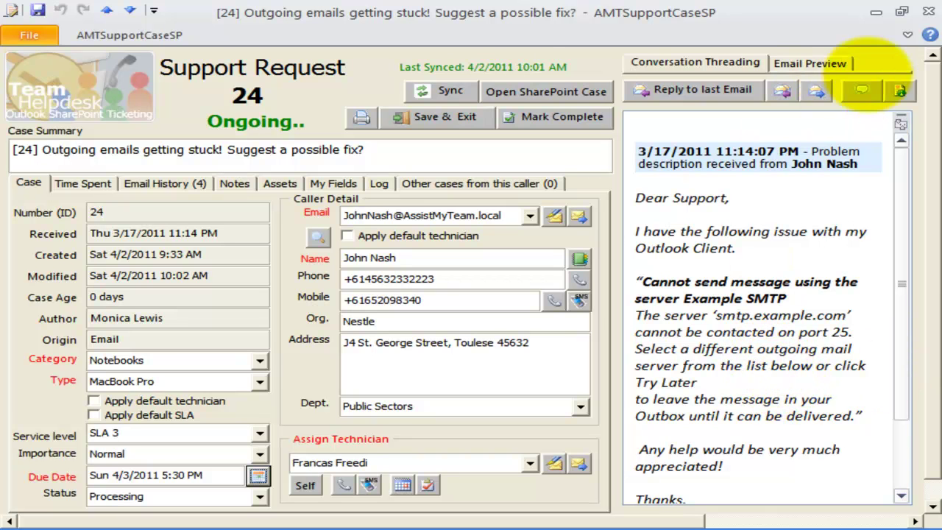
{"action": "left_click", "coordinate": [929, 12]}
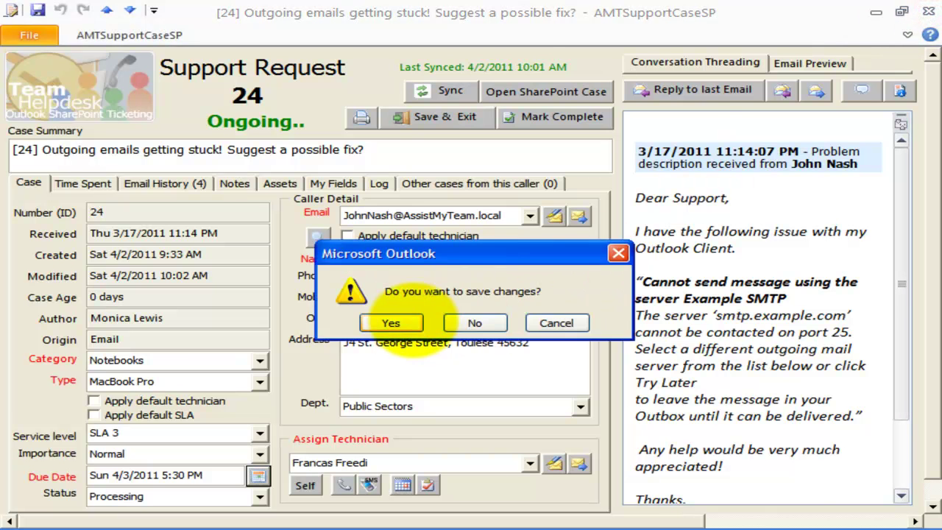
{"action": "left_click", "coordinate": [401, 321]}
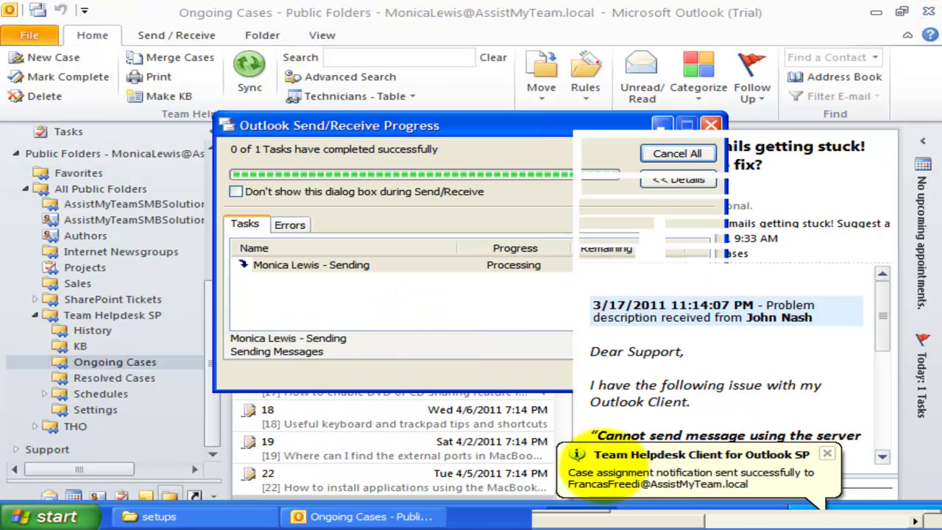
Step: Reopen case 24 from the Ongoing Cases folder and add its due date as an appointment and a task in the assigned technician's mailbox
{"action": "scroll", "coordinate": [368, 213], "scroll_direction": "down", "scroll_amount": 3}
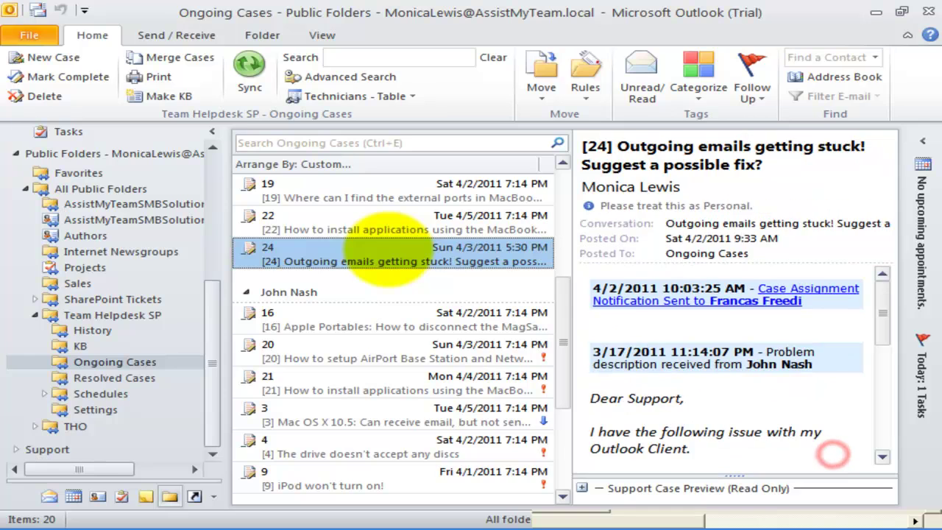
{"action": "double_click", "coordinate": [388, 251]}
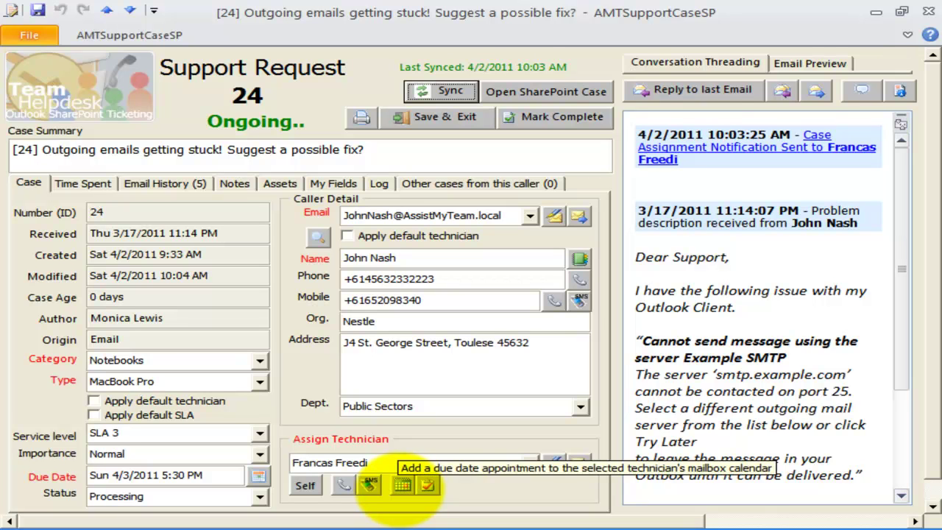
{"action": "left_click", "coordinate": [402, 484]}
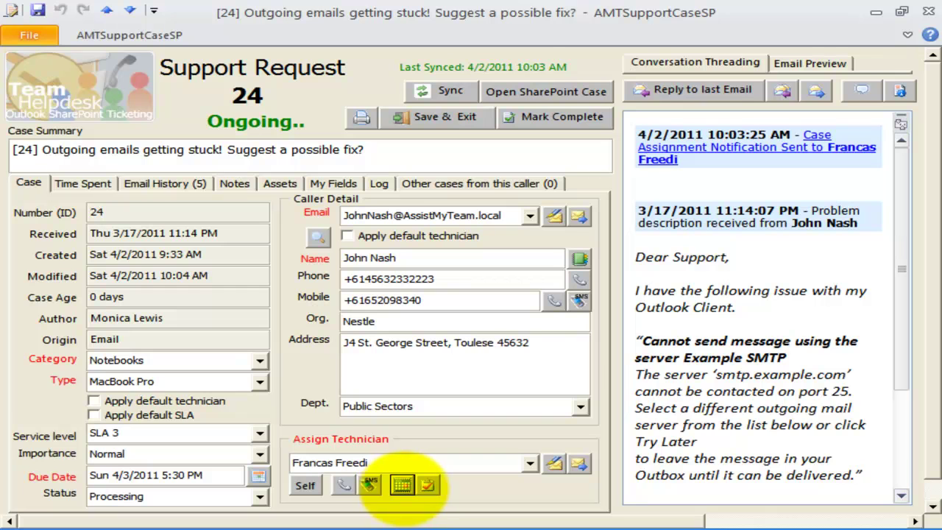
{"action": "left_click", "coordinate": [428, 484]}
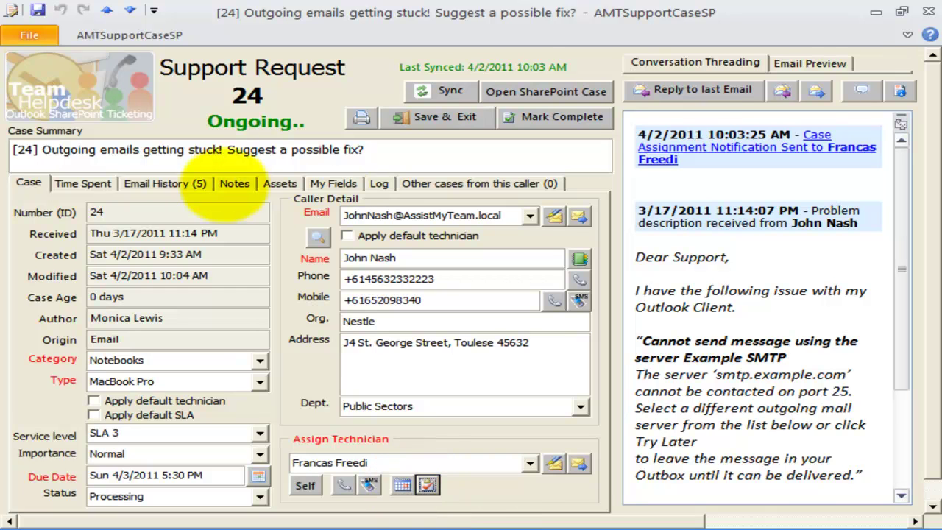
Step: Log 30 minutes of time spent on case 24 with the description "Have tried replicating the problem. No Luck!"
{"action": "left_click", "coordinate": [81, 184]}
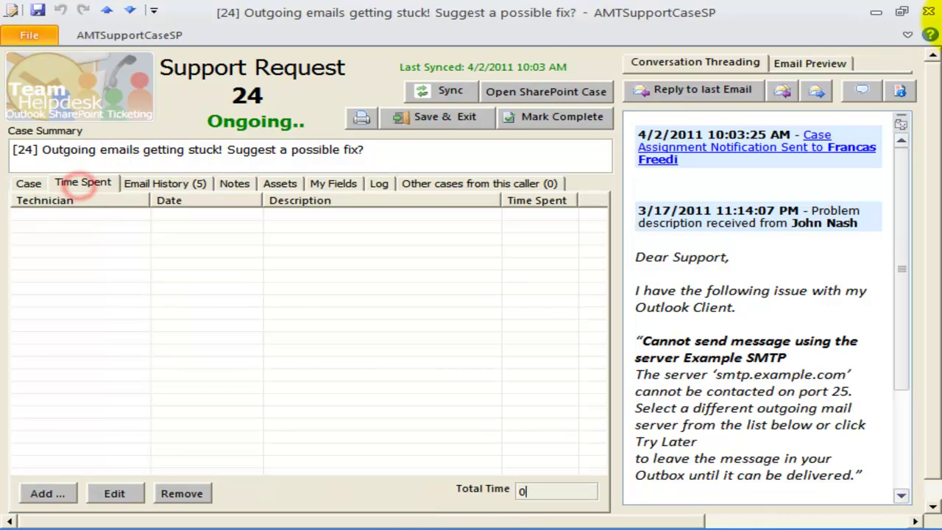
{"action": "left_click", "coordinate": [184, 341]}
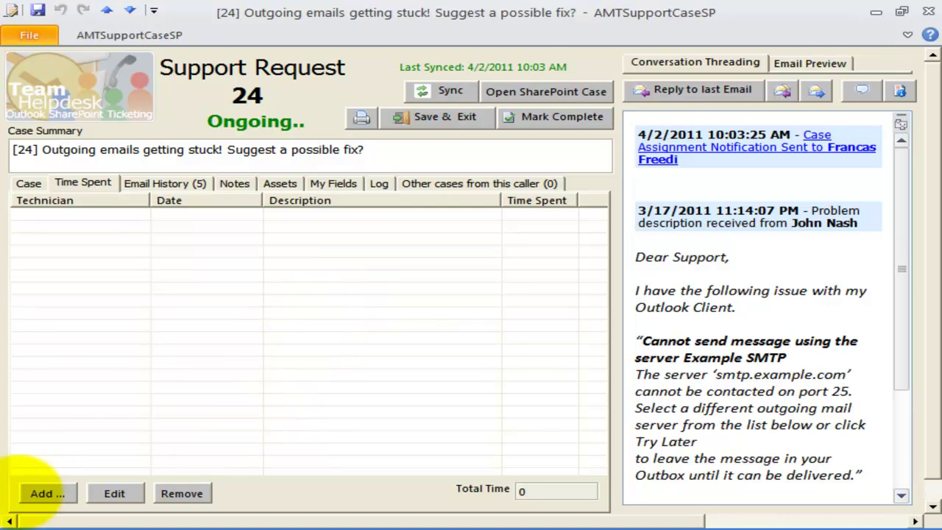
{"action": "left_click", "coordinate": [44, 494]}
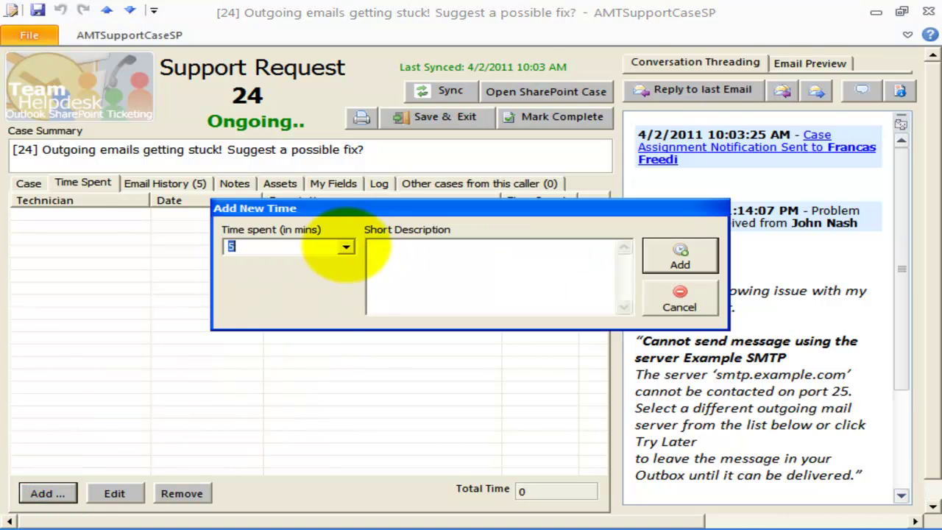
{"action": "left_click", "coordinate": [346, 247]}
{"action": "left_click", "coordinate": [280, 315]}
{"action": "left_click", "coordinate": [454, 267]}
{"action": "type", "text": "H"}
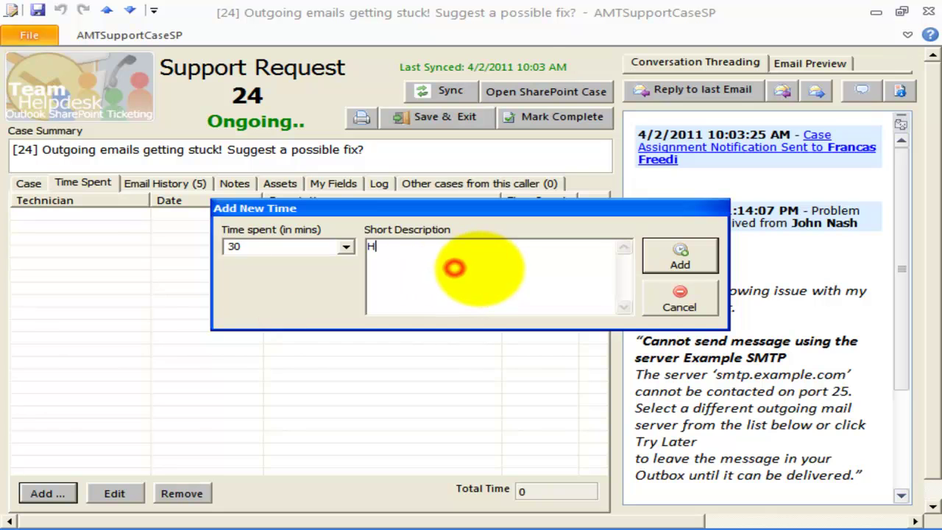
{"action": "type", "text": "ave tried replicating the problem. No Luck!"}
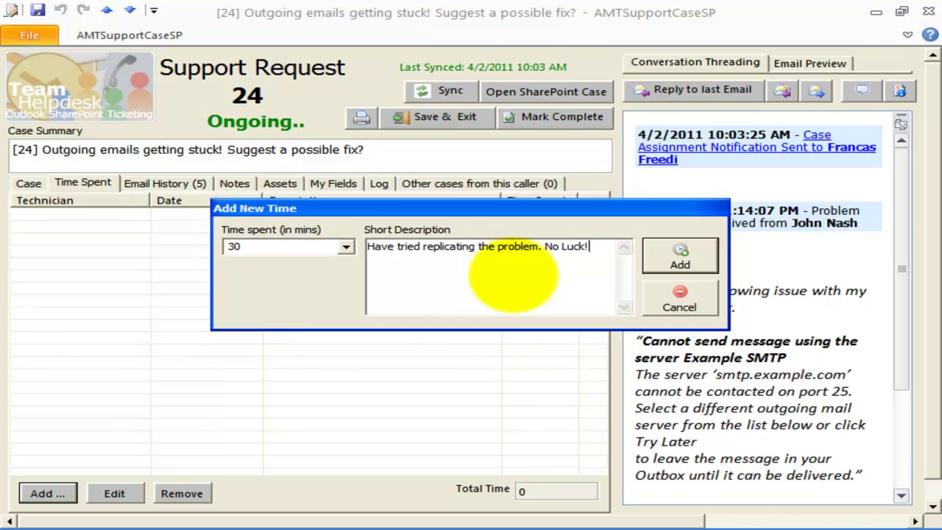
{"action": "left_click", "coordinate": [662, 254]}
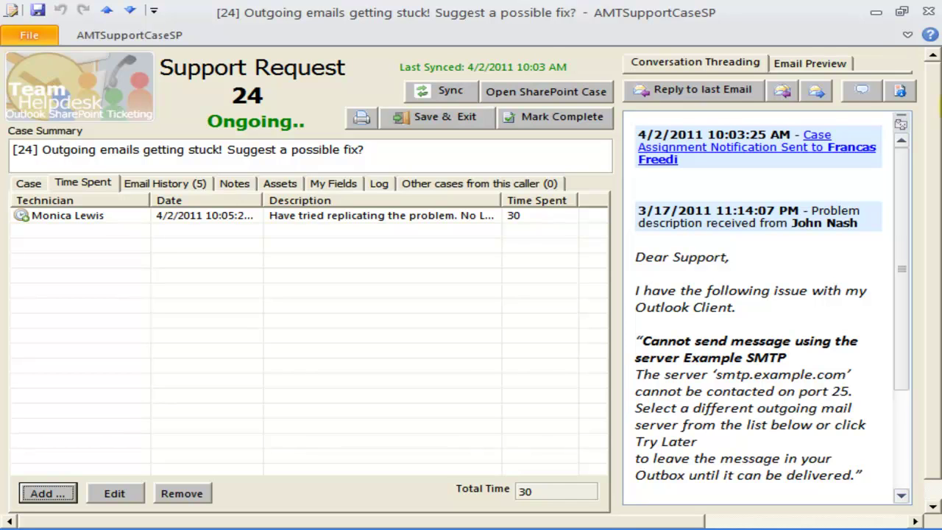
{"action": "left_click", "coordinate": [545, 490]}
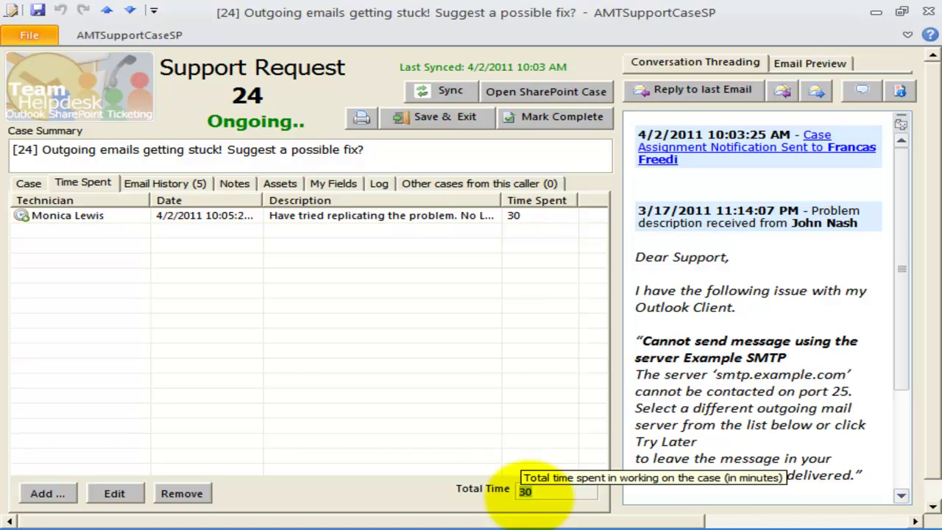
Step: Preview several e-mails in the case's e-mail history, and open the caller's original message in full before closing it
{"action": "left_click", "coordinate": [162, 183]}
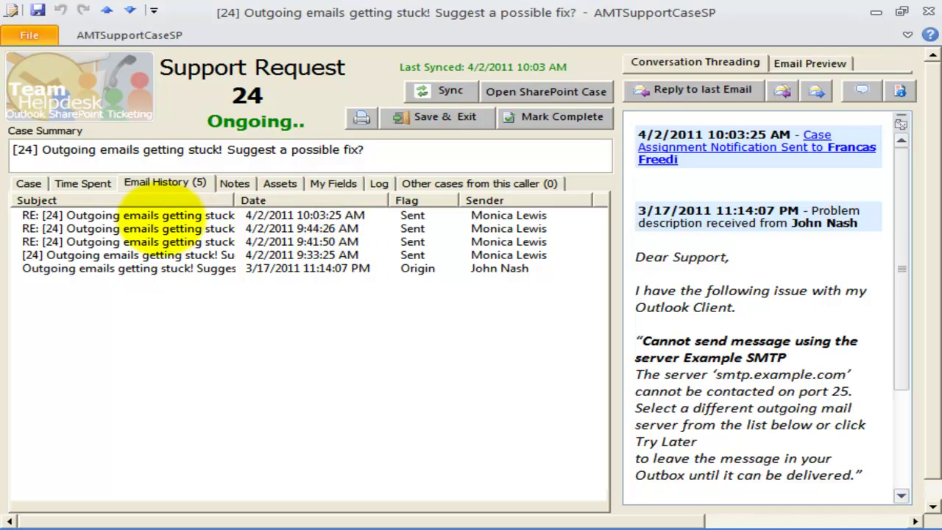
{"action": "left_click", "coordinate": [163, 240]}
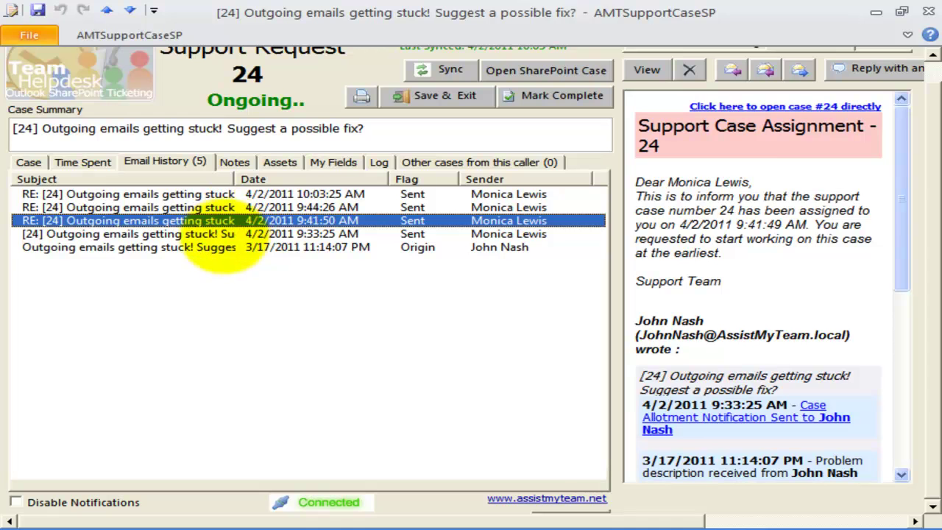
{"action": "left_click", "coordinate": [220, 234]}
{"action": "left_click", "coordinate": [219, 248]}
{"action": "left_click_drag", "start_coordinate": [932, 137], "coordinate": [932, 101]}
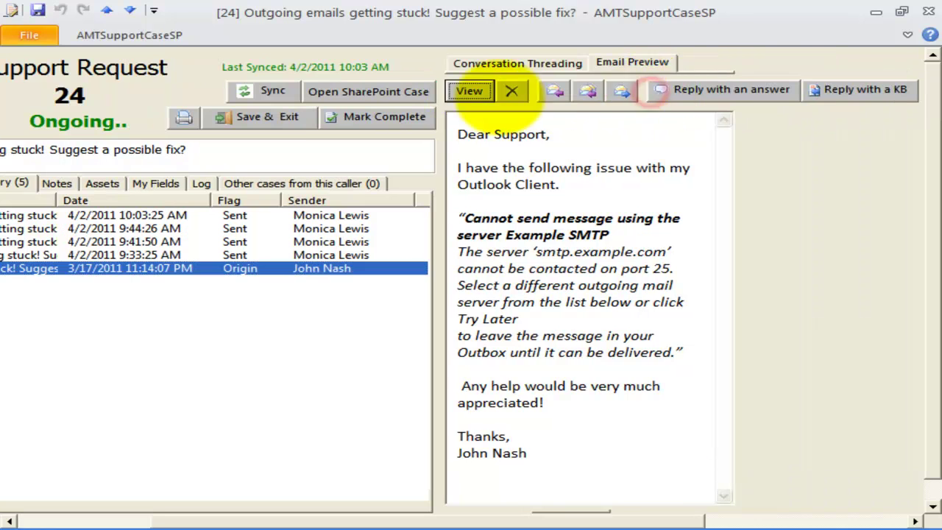
{"action": "left_click", "coordinate": [471, 90]}
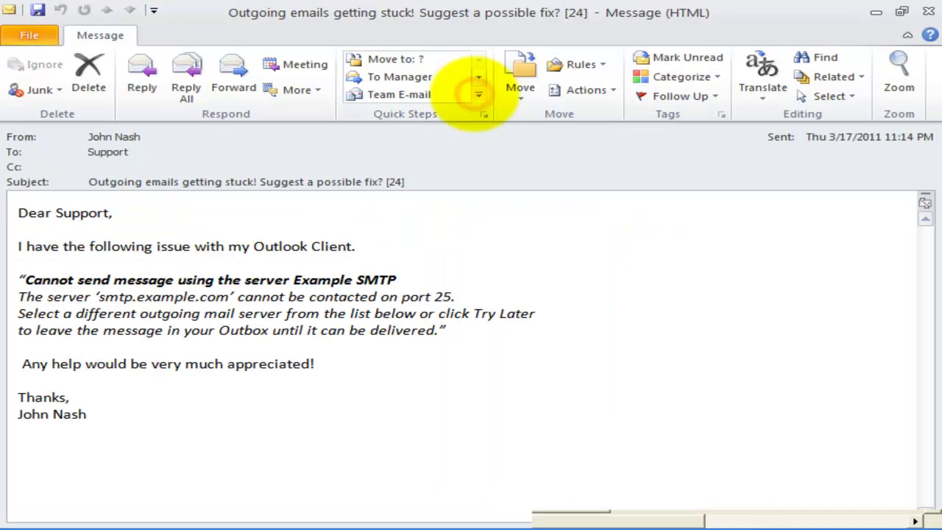
{"action": "left_click", "coordinate": [929, 12]}
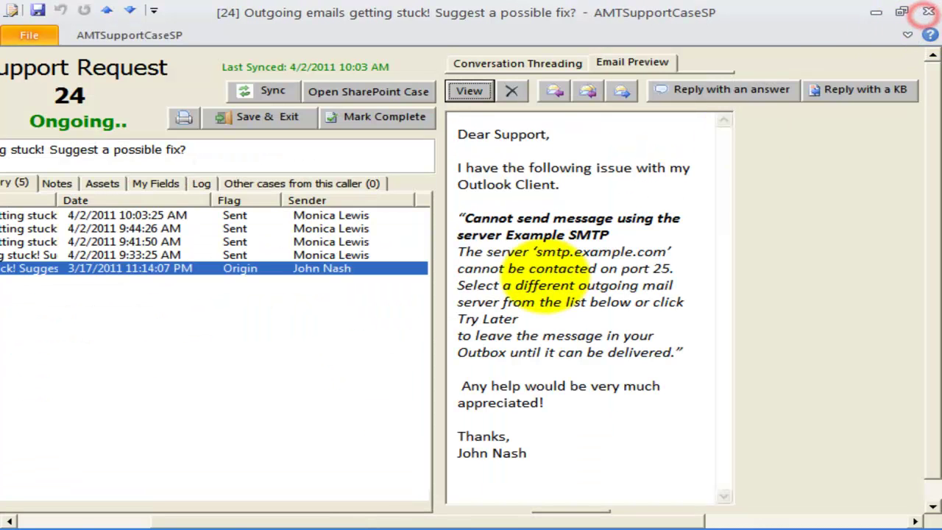
Step: Open a reply to the caller's original e-mail and close it without sending
{"action": "left_click", "coordinate": [557, 89]}
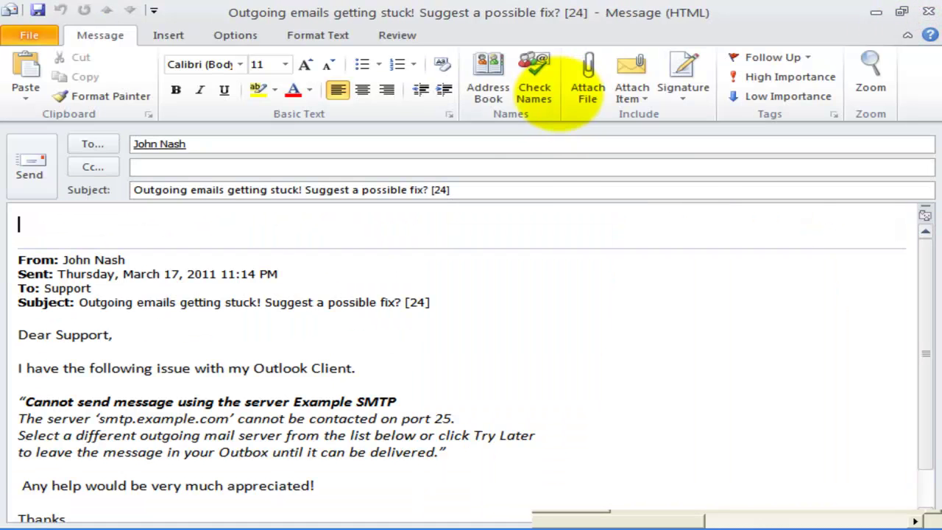
{"action": "left_click", "coordinate": [929, 12]}
{"action": "left_click", "coordinate": [475, 323]}
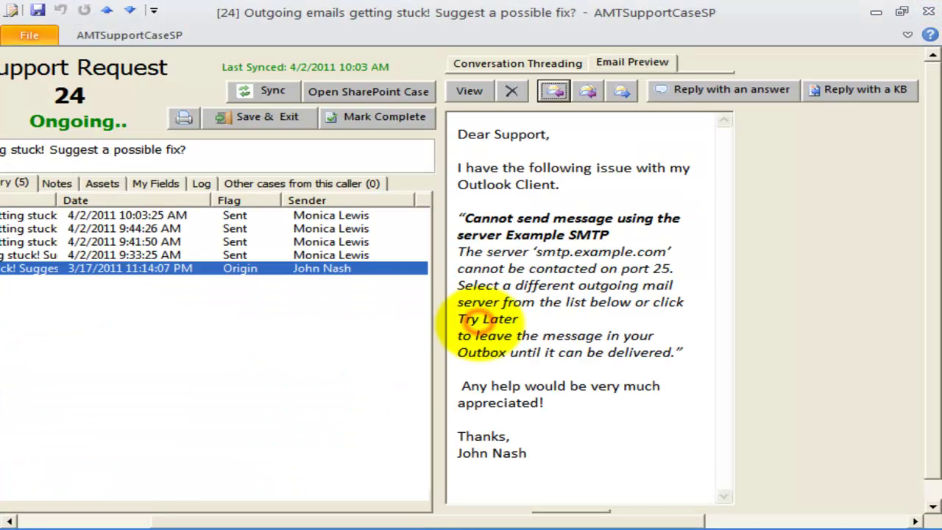
{"action": "left_click", "coordinate": [672, 209]}
Step: Create a reply containing the predefined answer "Cannot send message using the server example SMTP." and discard it without saving
{"action": "left_click", "coordinate": [718, 89]}
{"action": "left_click", "coordinate": [186, 241]}
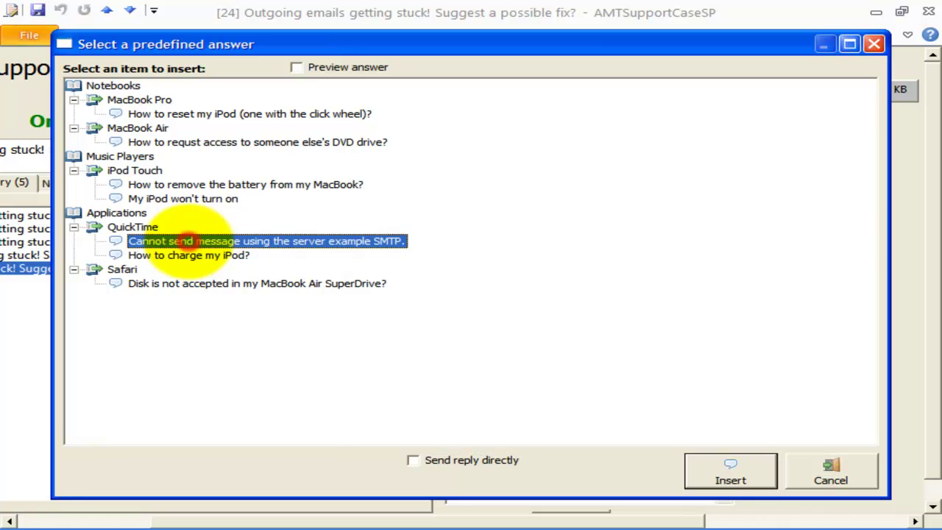
{"action": "left_click", "coordinate": [731, 471]}
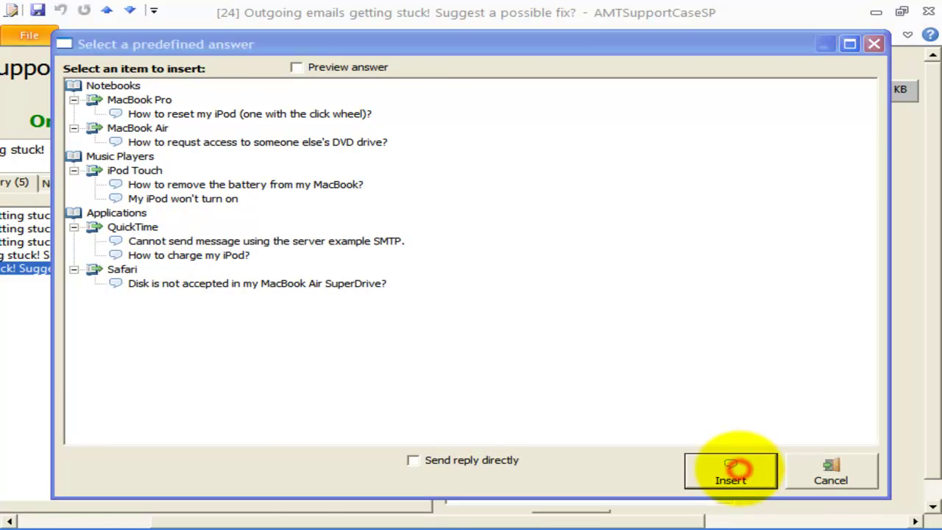
{"action": "left_click", "coordinate": [343, 310]}
{"action": "scroll", "coordinate": [389, 388], "scroll_direction": "down", "scroll_amount": 5}
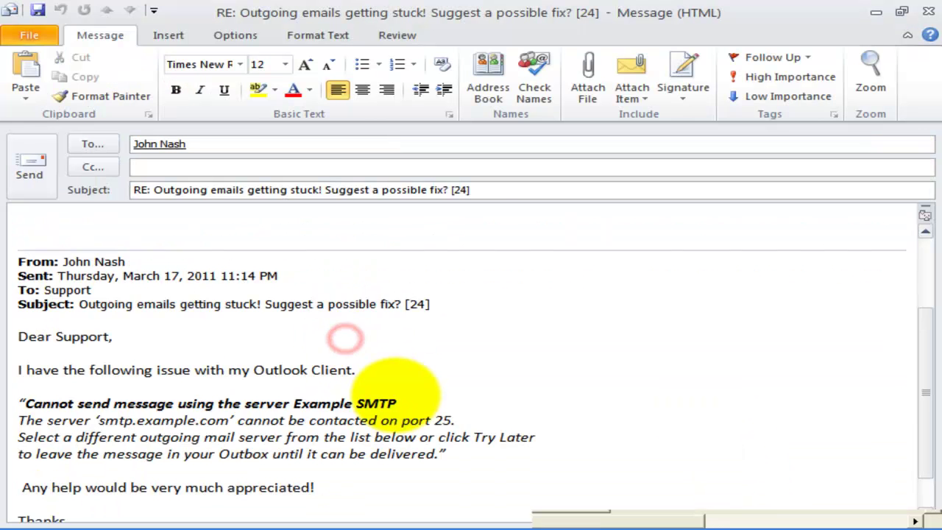
{"action": "scroll", "coordinate": [399, 399], "scroll_direction": "up", "scroll_amount": 5}
{"action": "left_click", "coordinate": [929, 11]}
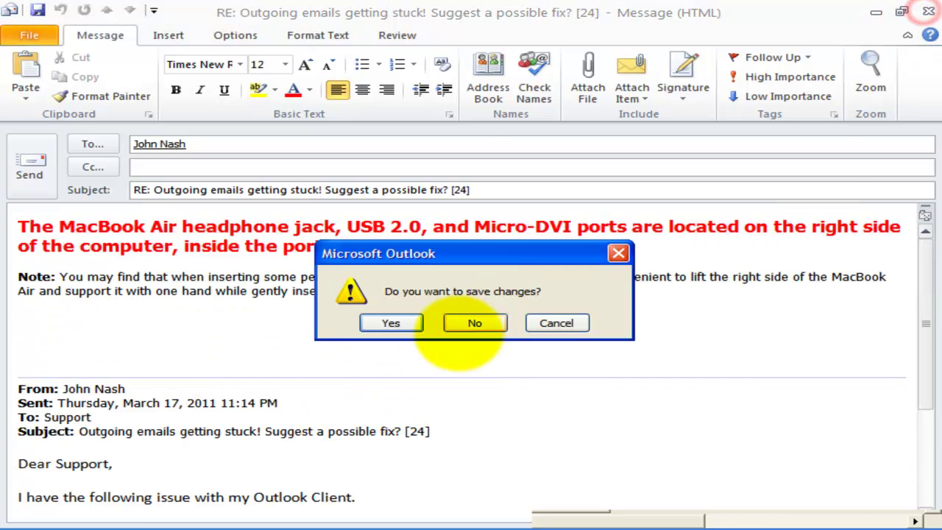
{"action": "left_click", "coordinate": [476, 321]}
Step: Create a reply with KB article 7, "Mac OS X 10.5: Can receive email, but not send email", as inline HTML, and close it unsent
{"action": "left_click", "coordinate": [854, 89]}
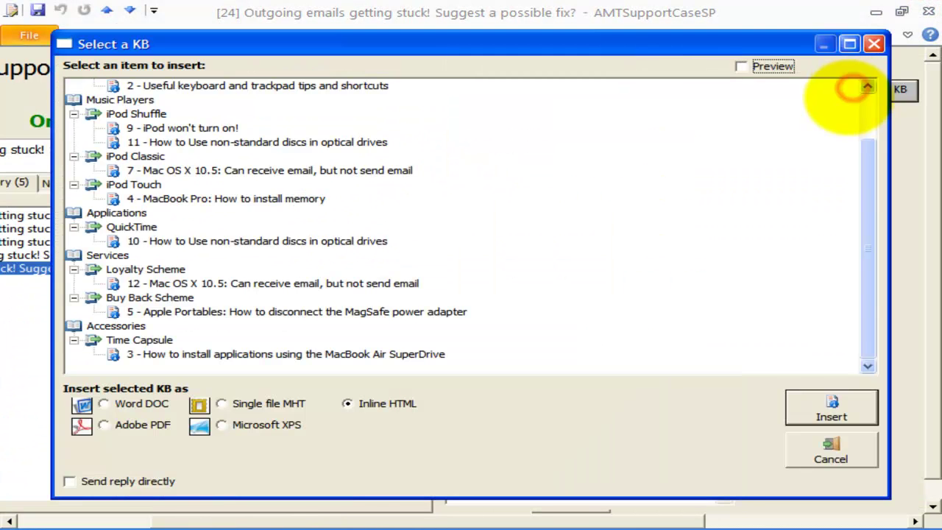
{"action": "left_click", "coordinate": [235, 173]}
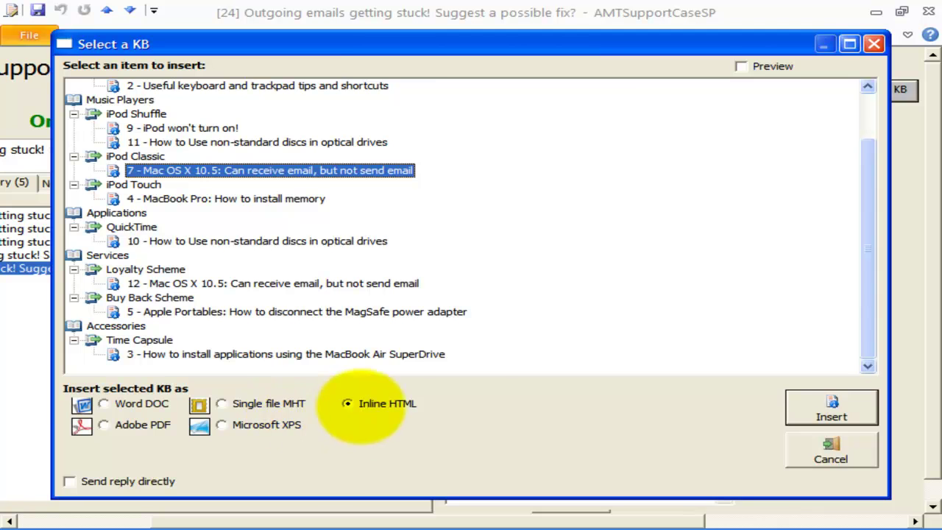
{"action": "left_click", "coordinate": [818, 405]}
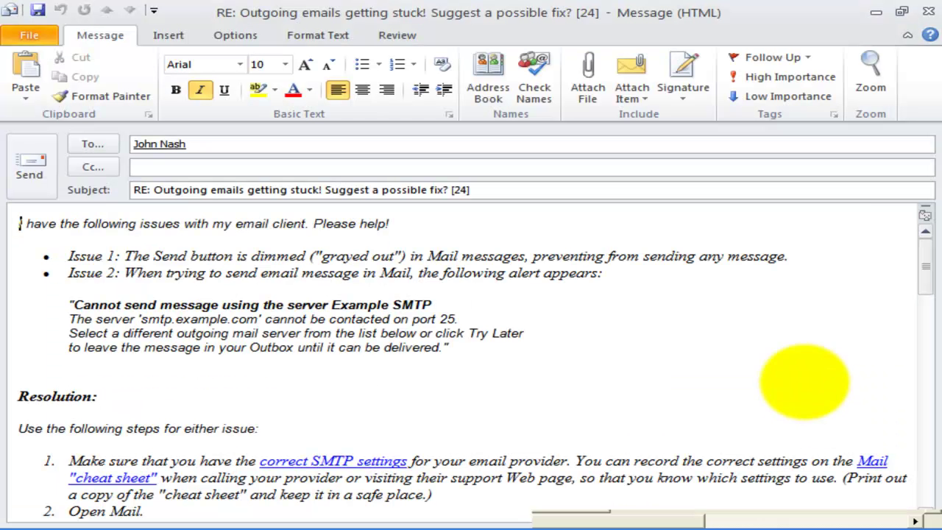
{"action": "left_click_drag", "start_coordinate": [925, 245], "coordinate": [917, 76]}
{"action": "left_click", "coordinate": [927, 10]}
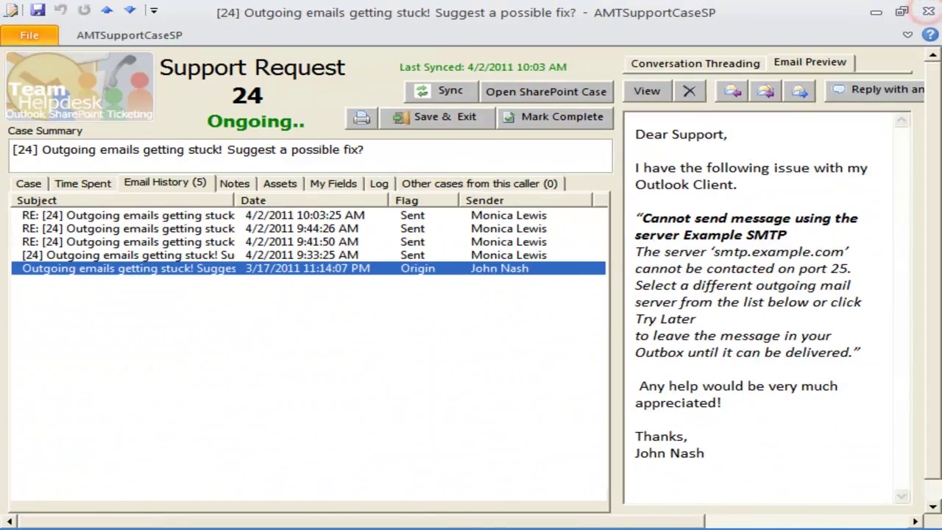
Step: Add the note "This case needs to be escalated further." to case 24
{"action": "left_click", "coordinate": [233, 182]}
{"action": "left_click", "coordinate": [275, 257]}
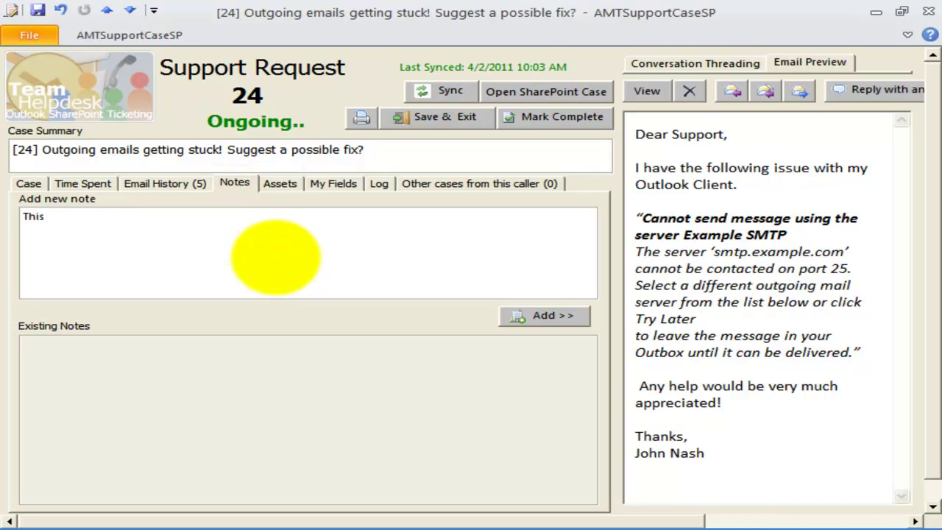
{"action": "type", "text": "This case needs to be escalated further."}
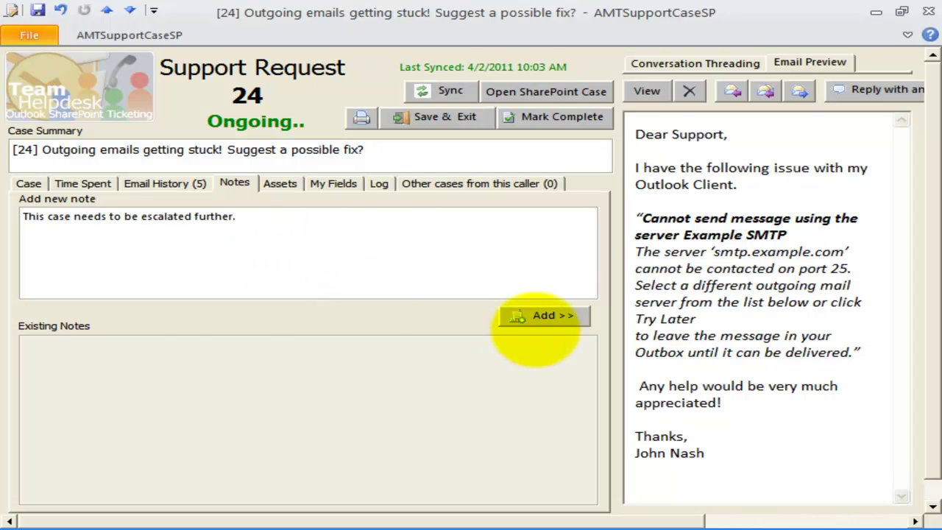
{"action": "left_click", "coordinate": [545, 315]}
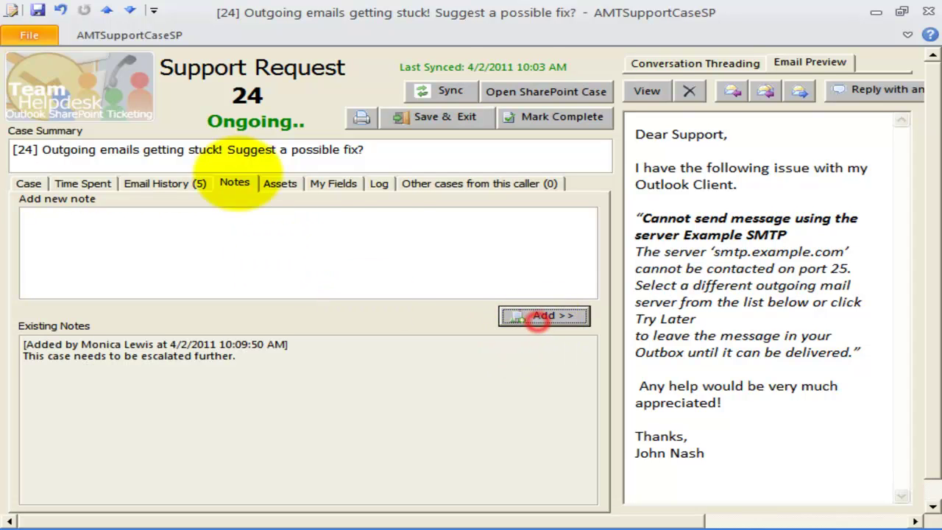
Step: Associate the asset "Printer2 at Piano lab" with case 24
{"action": "left_click", "coordinate": [280, 184]}
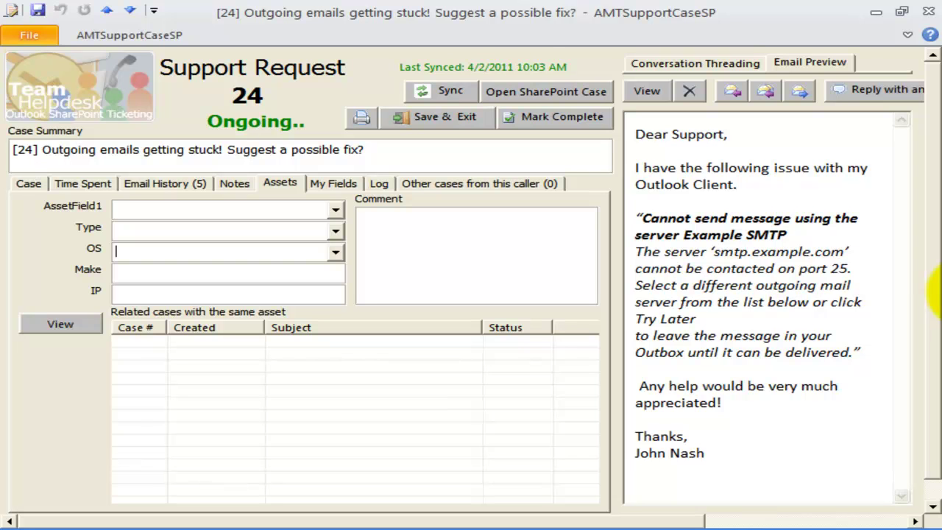
{"action": "left_click", "coordinate": [335, 209]}
{"action": "left_click", "coordinate": [279, 241]}
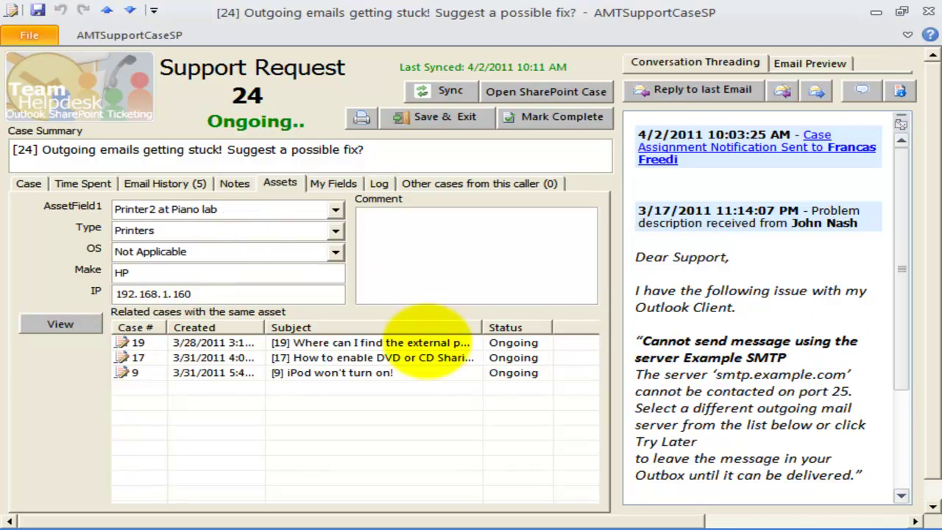
Step: Open case 17 from the related cases with the same asset, review its conversation, and close it
{"action": "left_click", "coordinate": [241, 373]}
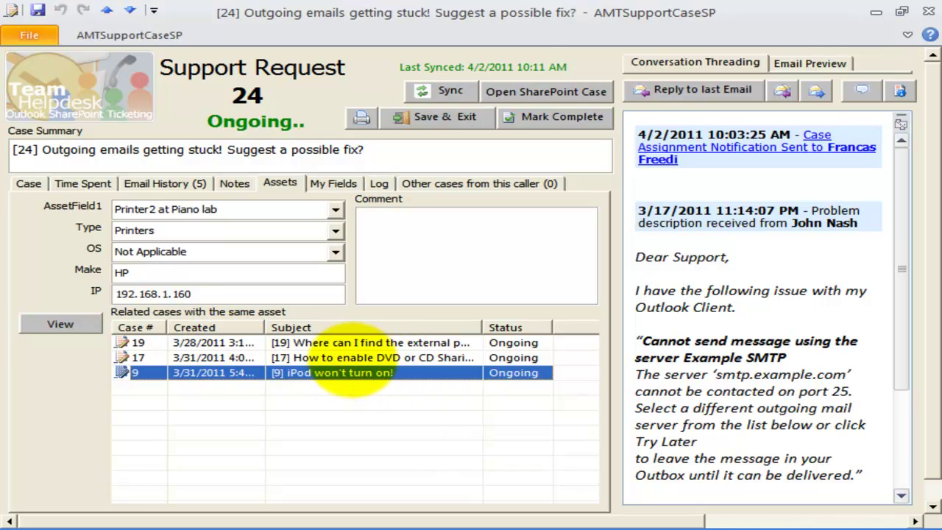
{"action": "left_click", "coordinate": [340, 358]}
{"action": "left_click", "coordinate": [66, 323]}
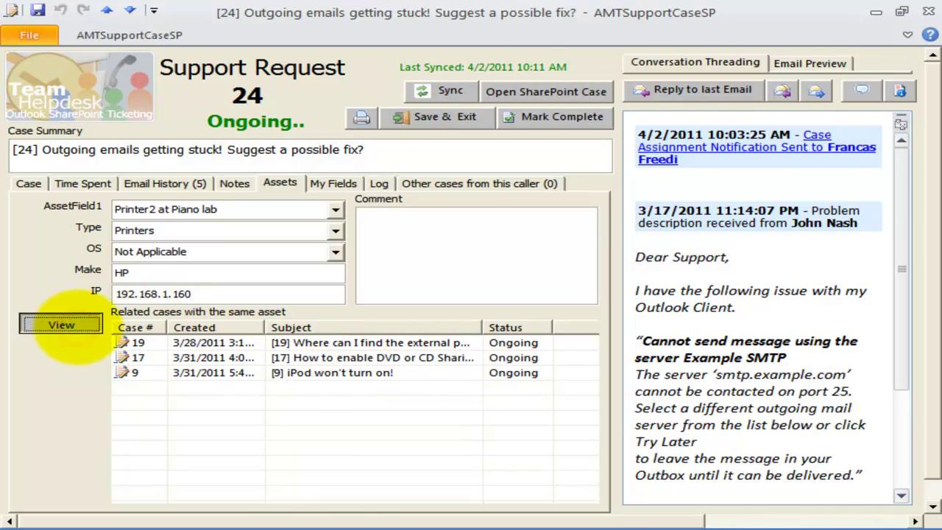
{"action": "scroll", "coordinate": [754, 310], "scroll_direction": "down", "scroll_amount": 3}
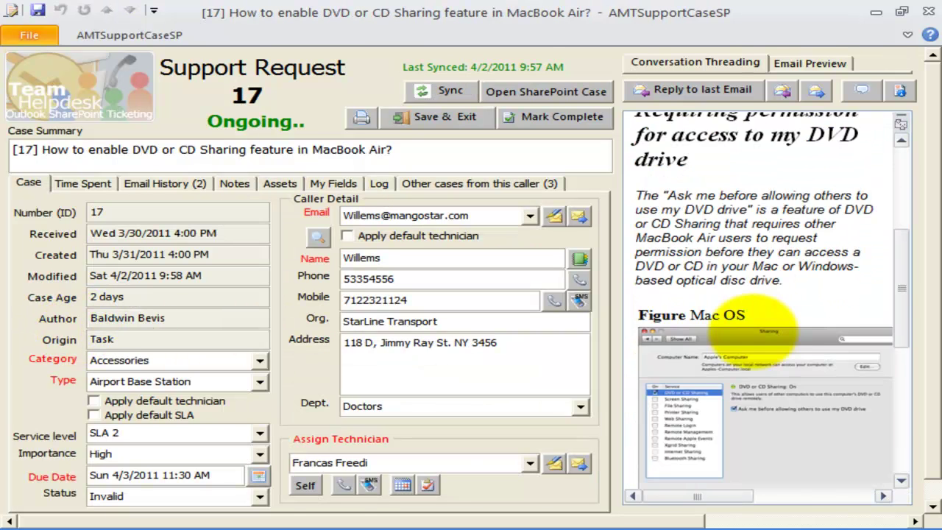
{"action": "scroll", "coordinate": [751, 324], "scroll_direction": "up", "scroll_amount": 3}
{"action": "left_click", "coordinate": [926, 11]}
Step: Browse the related cases 9, 17 and 19, and reopen case 17 to read through its conversation thread
{"action": "left_click", "coordinate": [338, 372]}
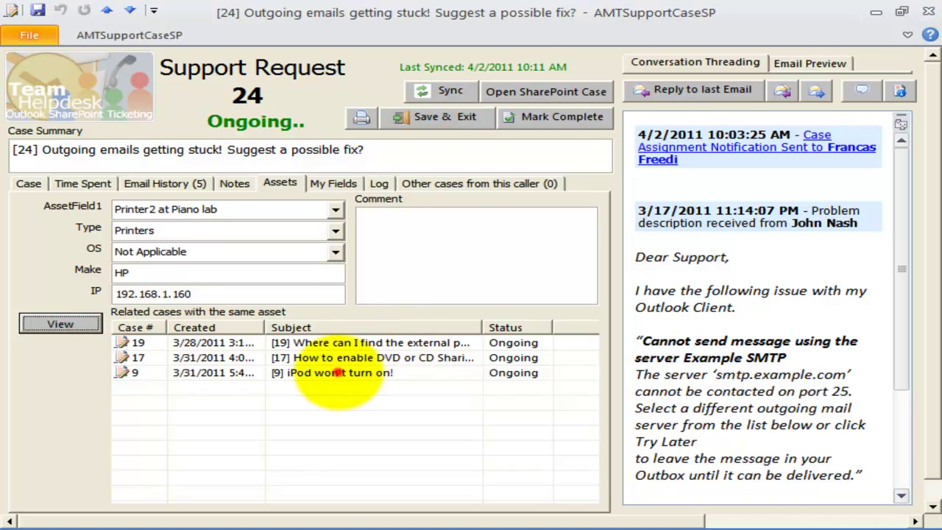
{"action": "left_click", "coordinate": [320, 377]}
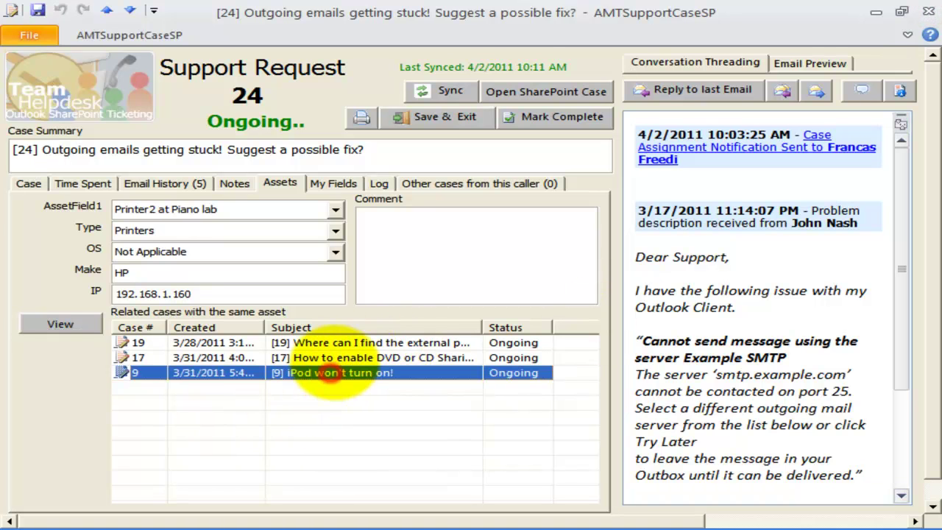
{"action": "left_click", "coordinate": [330, 358]}
{"action": "left_click", "coordinate": [337, 343]}
{"action": "left_click", "coordinate": [352, 358]}
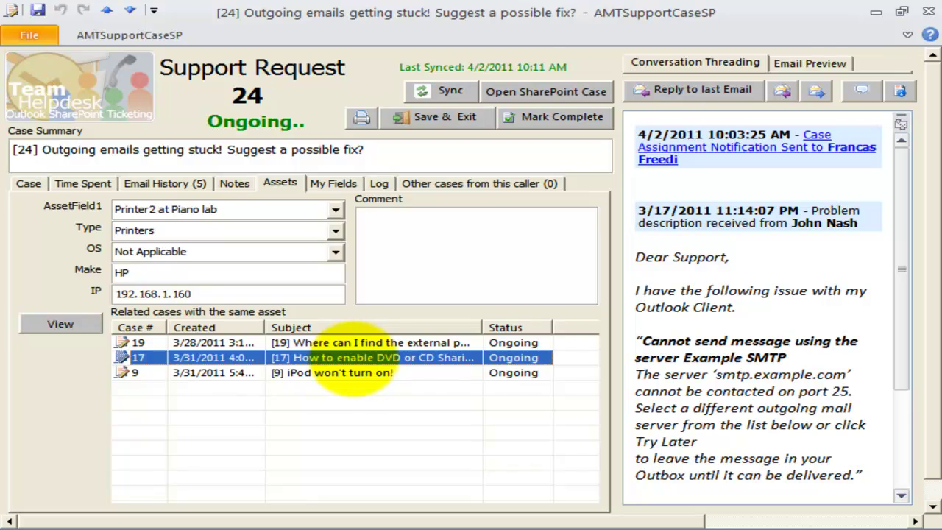
{"action": "left_click", "coordinate": [68, 326]}
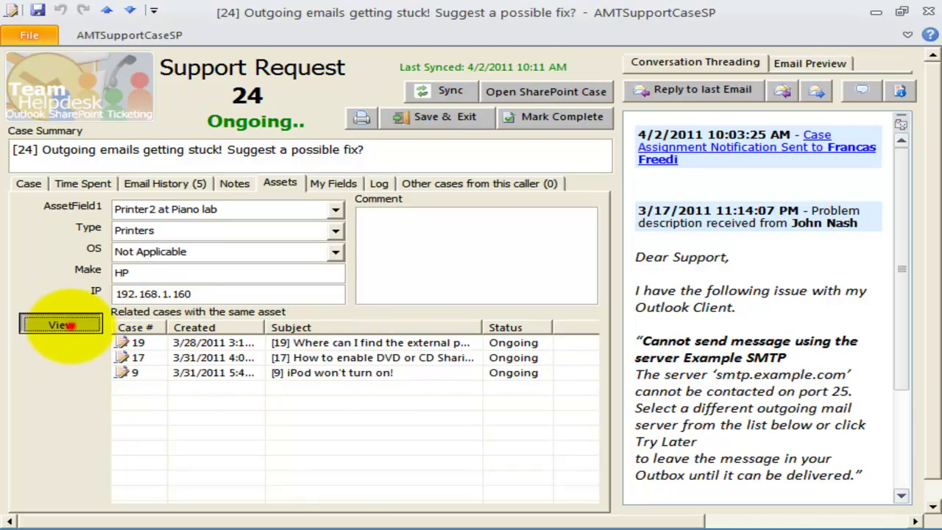
{"action": "left_click", "coordinate": [800, 319]}
{"action": "scroll", "coordinate": [802, 321], "scroll_direction": "down", "scroll_amount": 5}
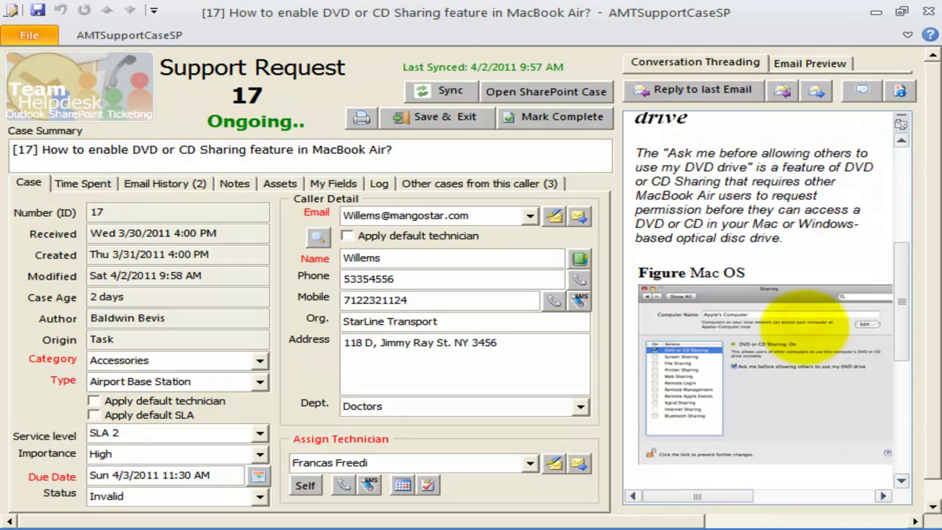
Step: Finish reading related case 17 and close it, and view related case 9 before returning to case 24
{"action": "scroll", "coordinate": [806, 324], "scroll_direction": "up", "scroll_amount": 5}
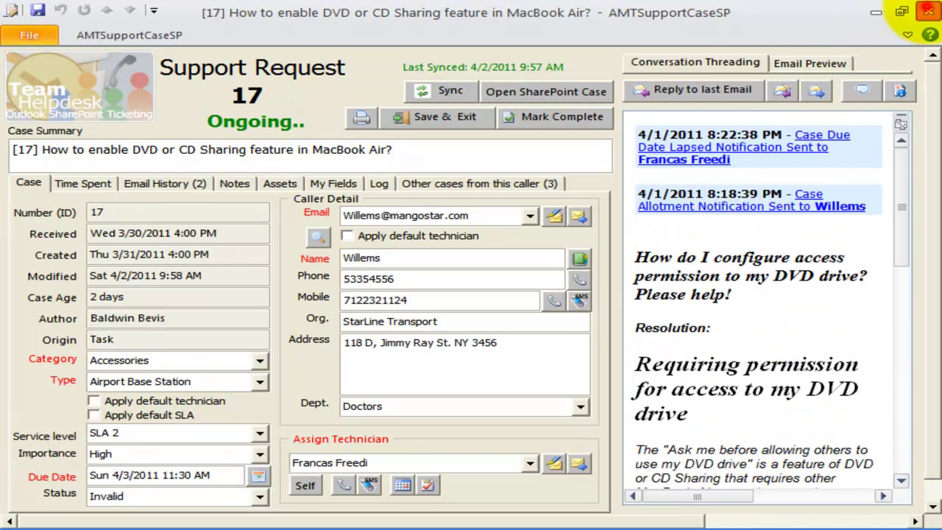
{"action": "left_click", "coordinate": [929, 12]}
{"action": "left_click", "coordinate": [324, 374]}
{"action": "left_click", "coordinate": [30, 328]}
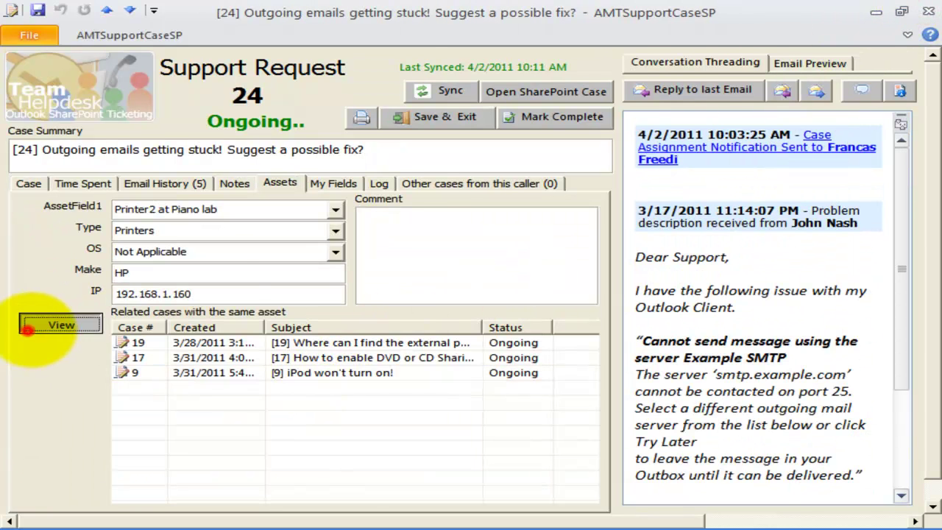
{"action": "left_click", "coordinate": [929, 12]}
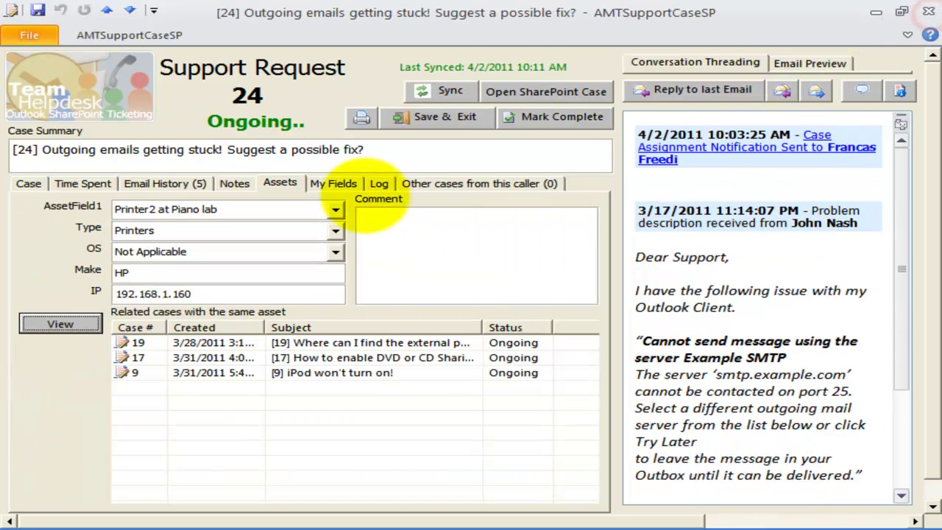
Step: Review the custom fields of case 24, including the values offered for the mandatory Custom Field 4
{"action": "left_click", "coordinate": [333, 183]}
{"action": "left_click", "coordinate": [289, 221]}
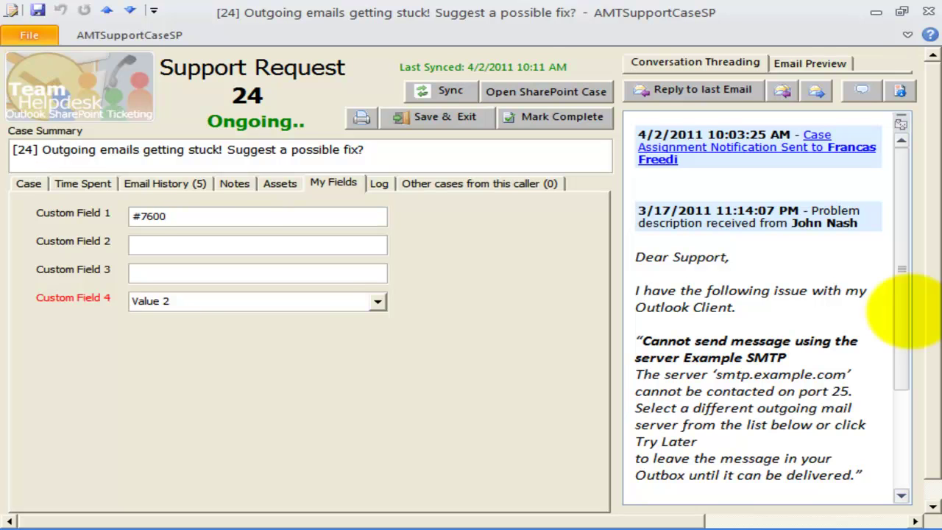
{"action": "left_click", "coordinate": [225, 212]}
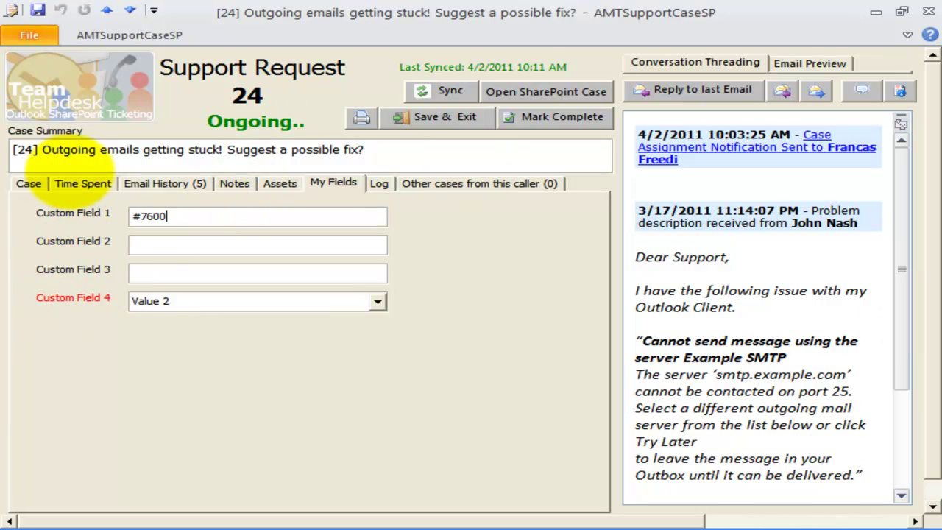
{"action": "left_click", "coordinate": [378, 302]}
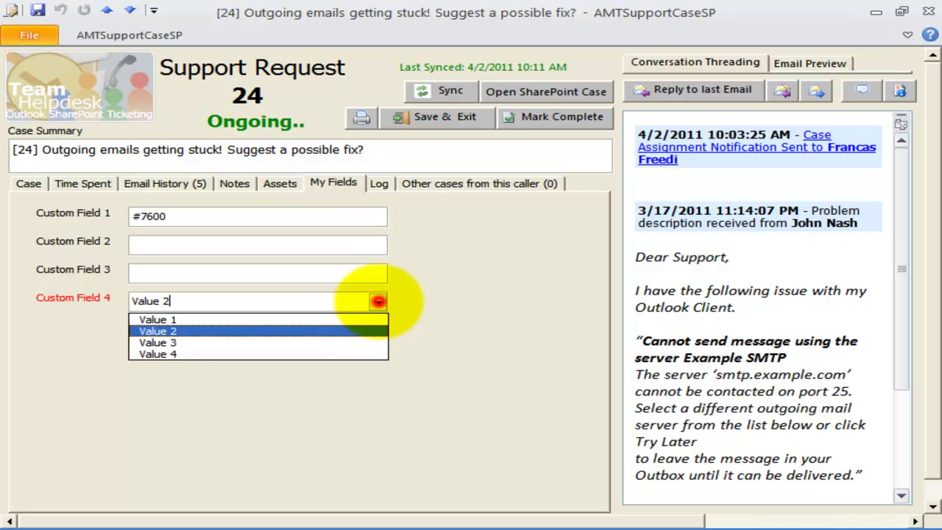
{"action": "left_click", "coordinate": [378, 302]}
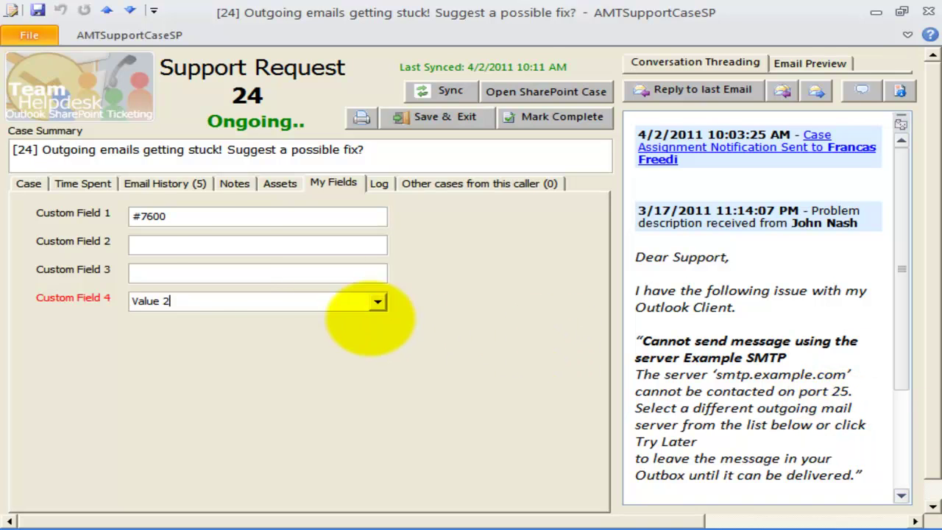
{"action": "left_click", "coordinate": [179, 301]}
{"action": "left_click", "coordinate": [95, 298]}
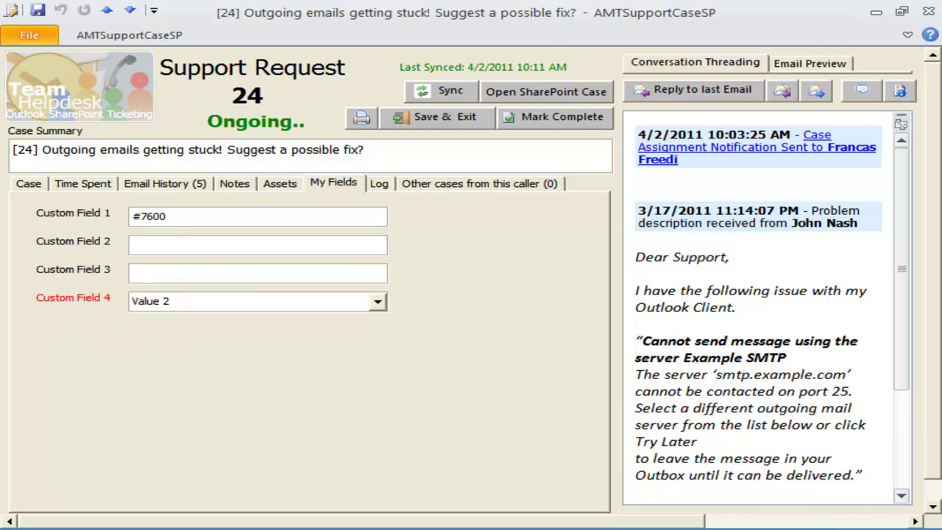
{"action": "left_click", "coordinate": [376, 302]}
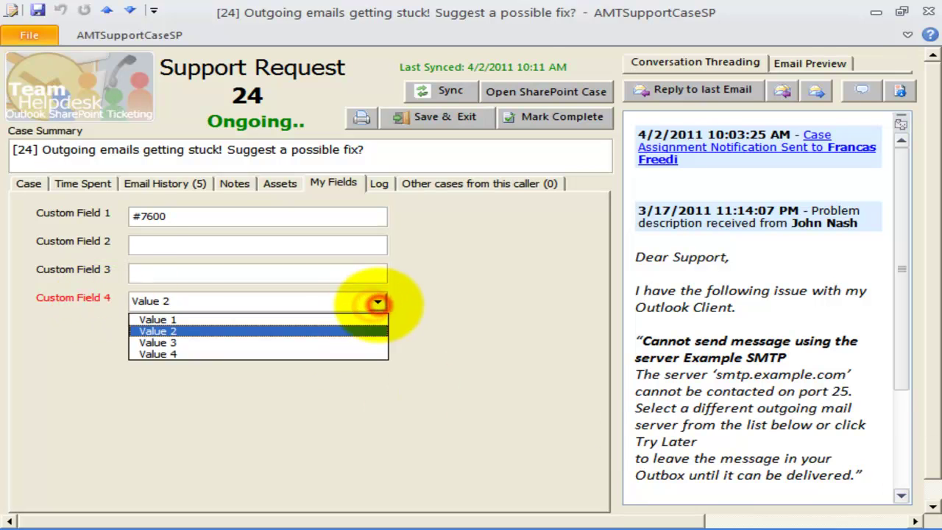
{"action": "left_click", "coordinate": [378, 303]}
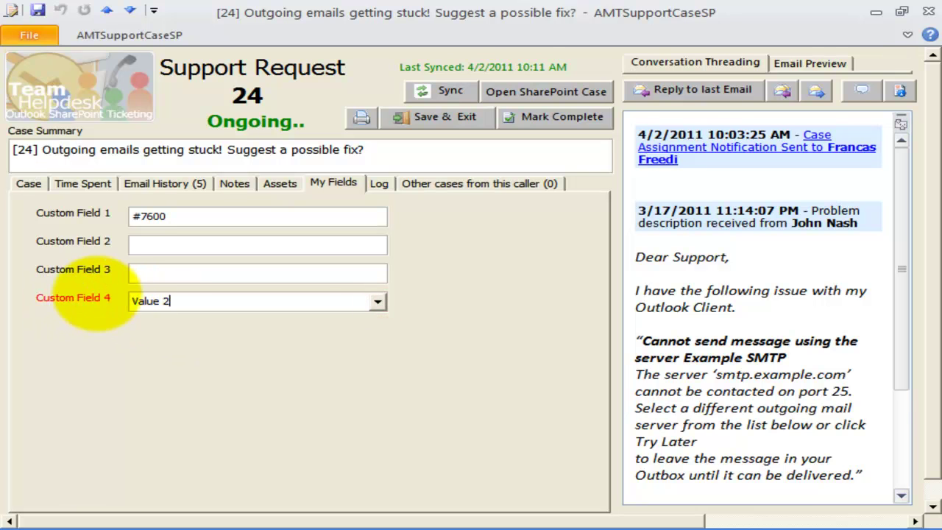
{"action": "left_click", "coordinate": [84, 297]}
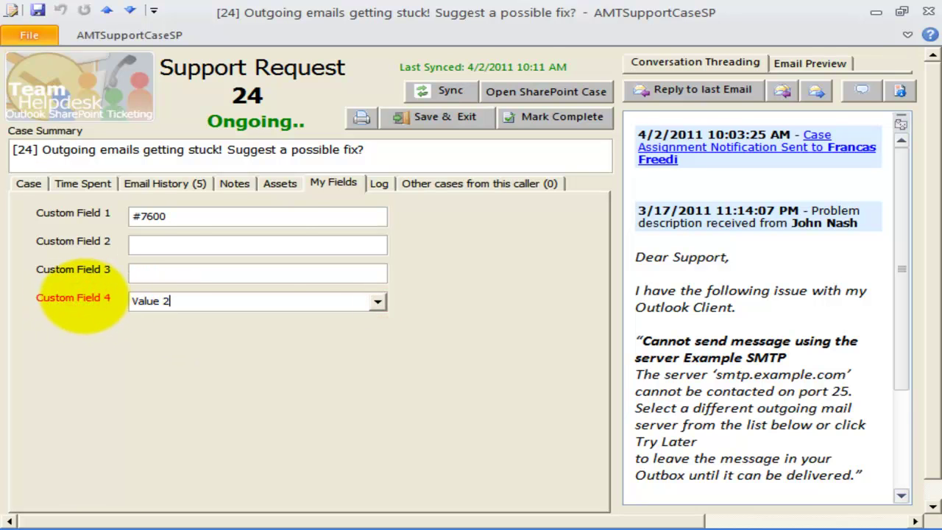
Step: Examine the change log of case 24, including its entries' descriptions, dates and technicians
{"action": "left_click", "coordinate": [379, 184]}
{"action": "left_click", "coordinate": [140, 254]}
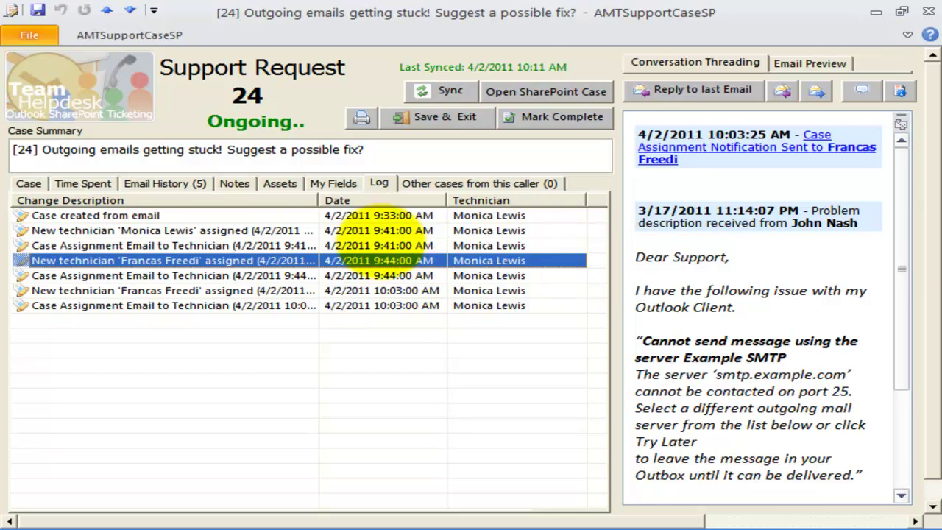
{"action": "left_click", "coordinate": [250, 234]}
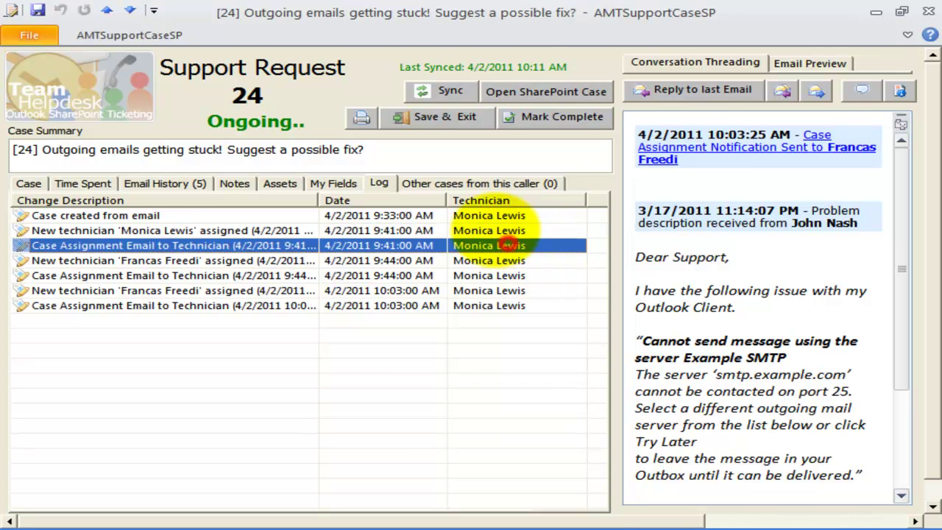
Step: From the caller's other cases, open case 17 and case 10 in turn, closing each after viewing it
{"action": "left_click", "coordinate": [489, 182]}
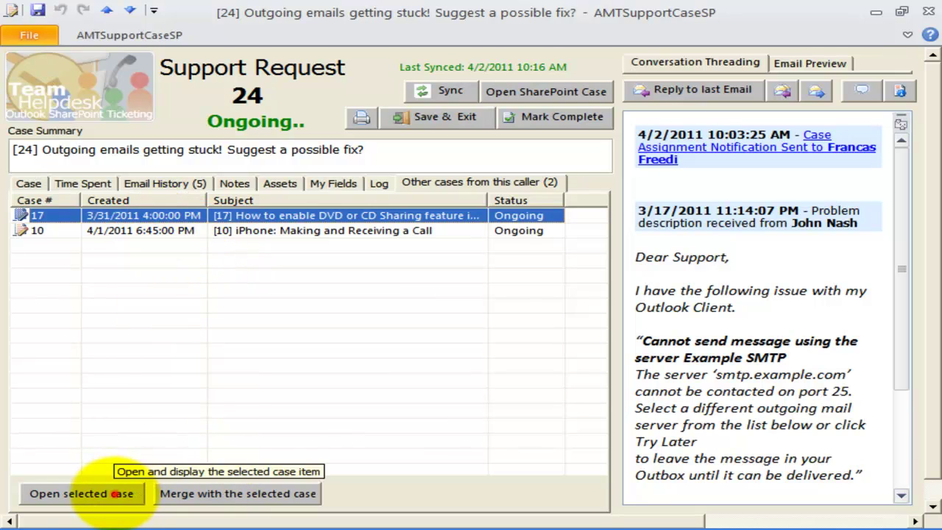
{"action": "left_click", "coordinate": [110, 493]}
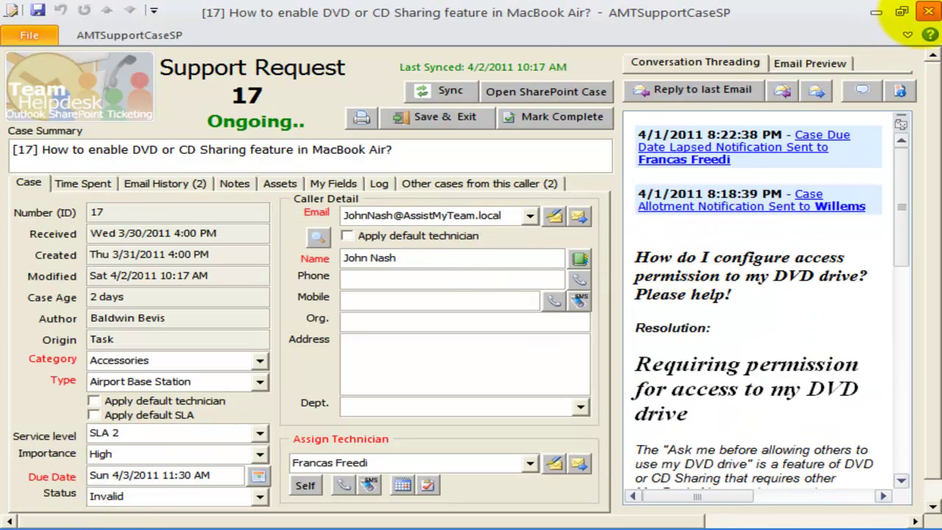
{"action": "left_click", "coordinate": [929, 11]}
{"action": "left_click", "coordinate": [183, 231]}
{"action": "left_click", "coordinate": [81, 493]}
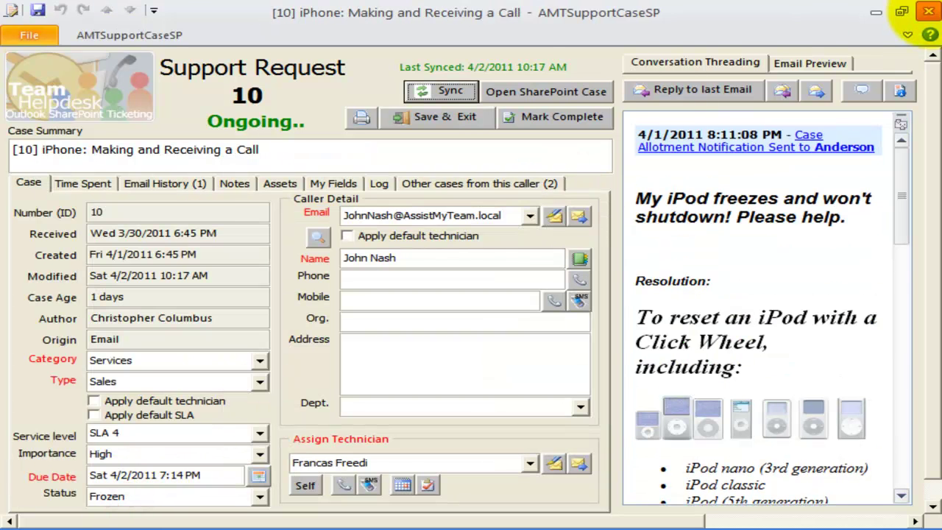
{"action": "left_click", "coordinate": [929, 11]}
{"action": "left_click", "coordinate": [499, 331]}
Step: Browse the knowledge base articles available for case 24, select article 12 about receiving but not sending email, and cancel the insertion
{"action": "left_click", "coordinate": [794, 261]}
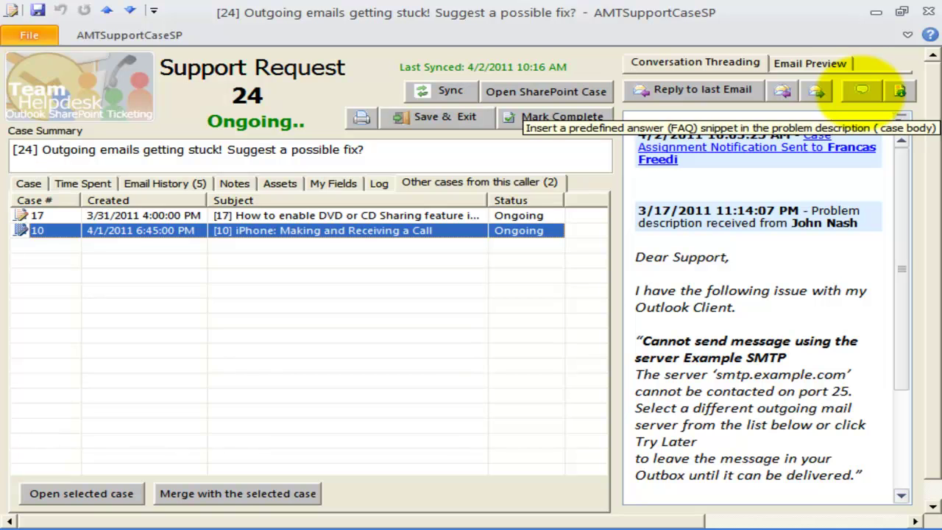
{"action": "left_click", "coordinate": [899, 89]}
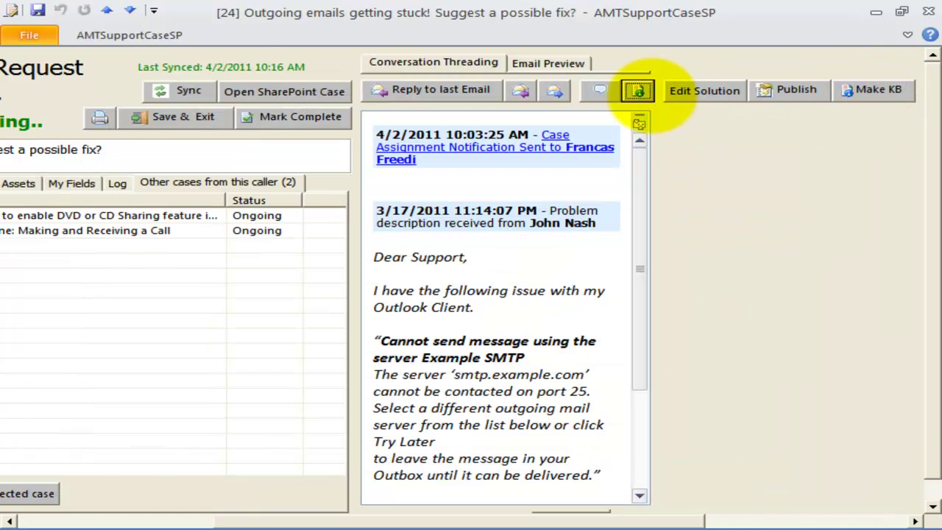
{"action": "left_click", "coordinate": [637, 90]}
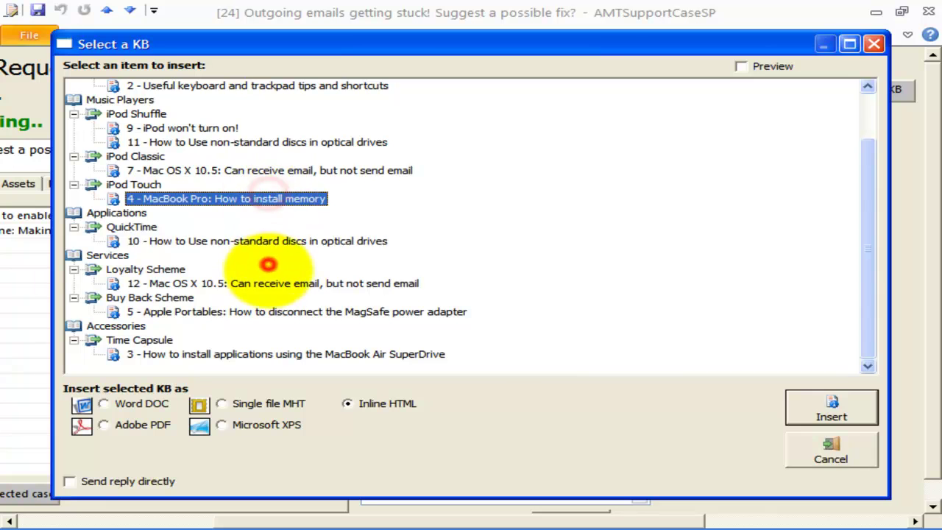
{"action": "left_click", "coordinate": [270, 283]}
{"action": "left_click", "coordinate": [821, 451]}
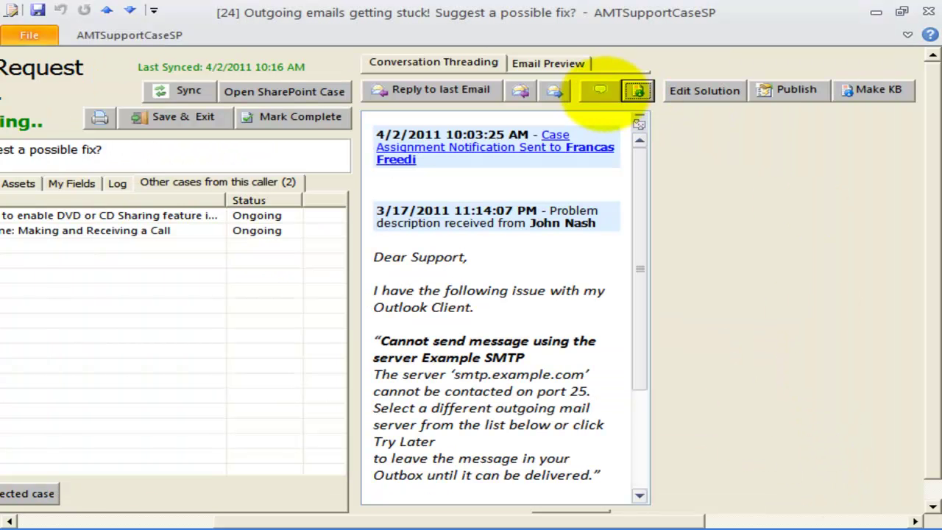
Step: Browse the predefined answers, select "Cannot send message using the server example SMTP.", and cancel without inserting it
{"action": "left_click", "coordinate": [602, 89]}
{"action": "left_click", "coordinate": [308, 241]}
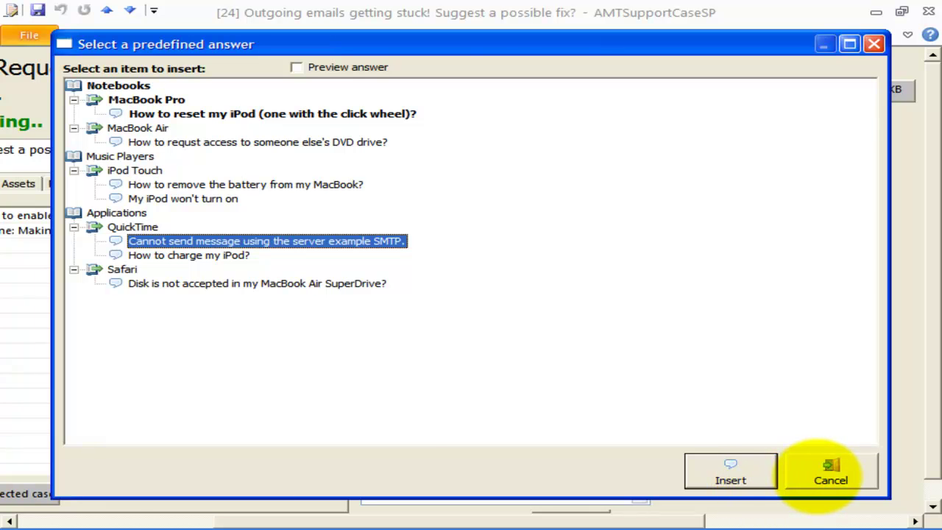
{"action": "left_click", "coordinate": [826, 469]}
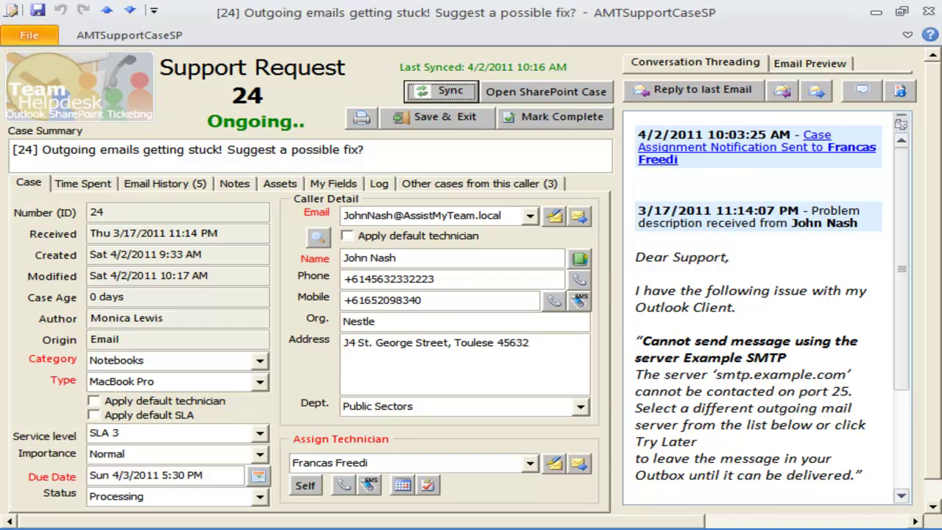
Step: Reply to case 24's last email with "What is the SMTP Outgoing server address you have specified in Outlook?", signed "/AMT Helpdesk Team", and send it
{"action": "left_click", "coordinate": [705, 94]}
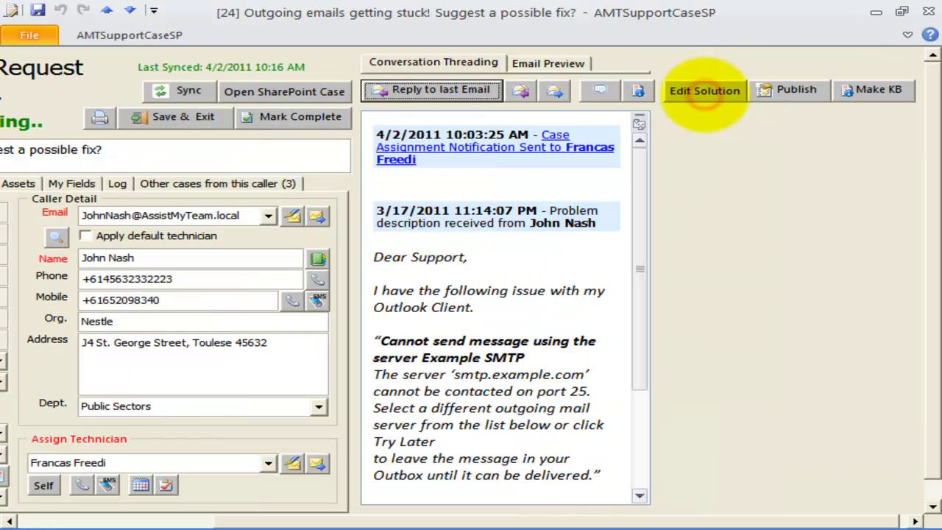
{"action": "left_click", "coordinate": [447, 90]}
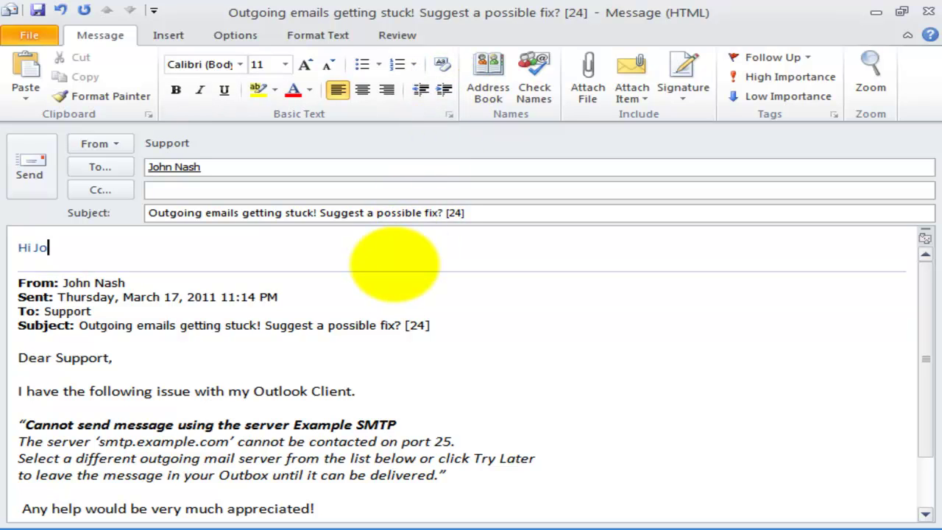
{"action": "type", "text": "Hi John,"}
{"action": "key", "text": "Return"}
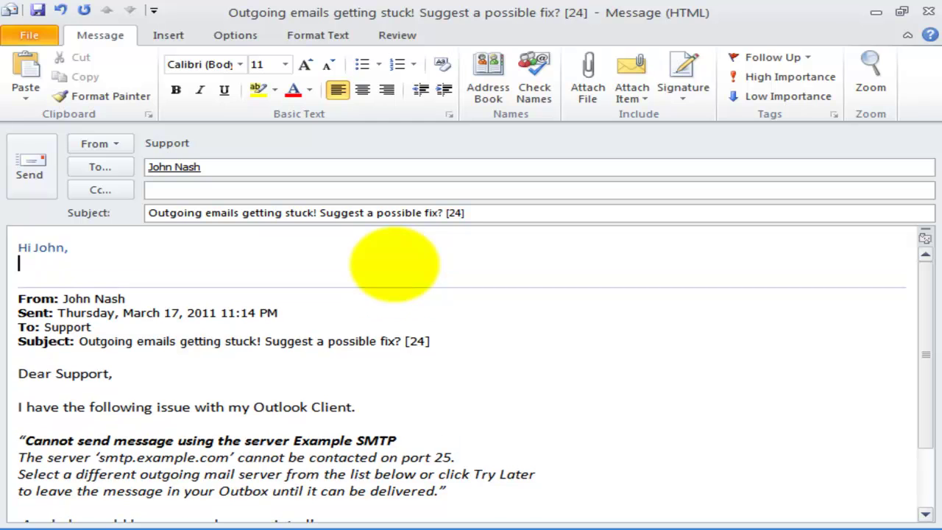
{"action": "type", "text": "What is the SMTP Outgoing server address you have specified in Outlook?"}
{"action": "key", "text": "Return"}
{"action": "key", "text": "Return"}
{"action": "type", "text": "/AMT S"}
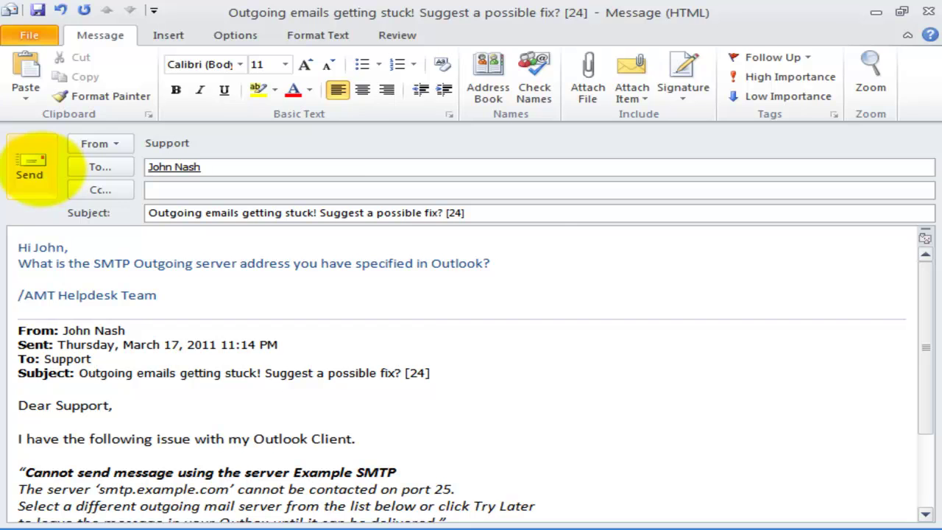
{"action": "left_click", "coordinate": [33, 169]}
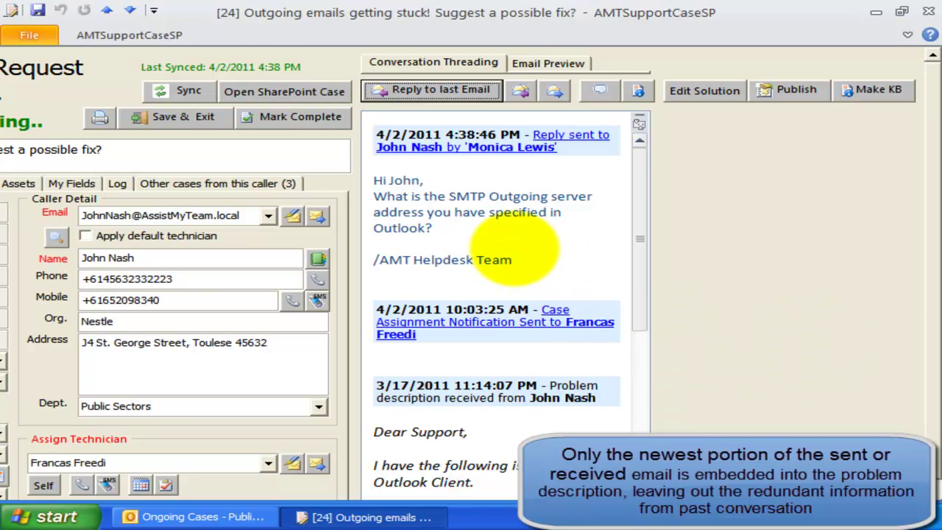
Step: Read the sent reply and the caller's response in case 24's conversation thread, and check the case's email history
{"action": "left_click", "coordinate": [430, 196]}
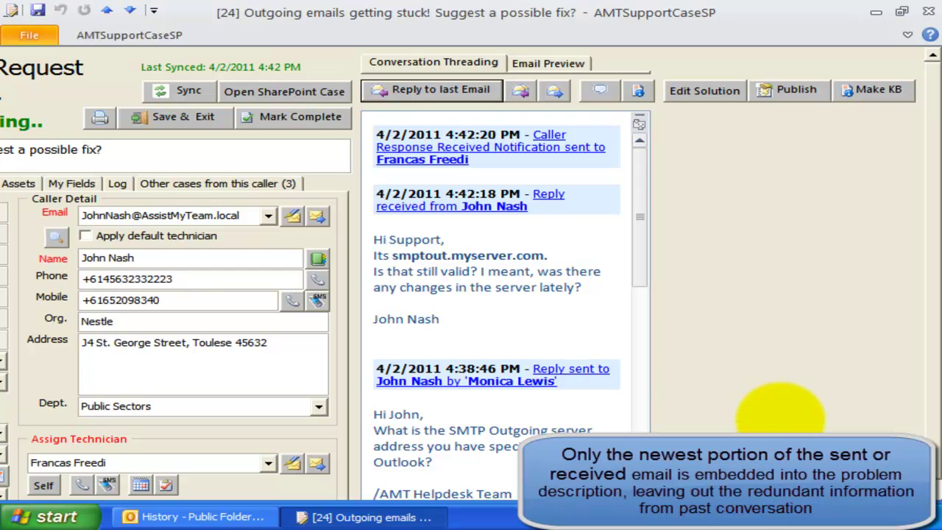
{"action": "left_click", "coordinate": [641, 309]}
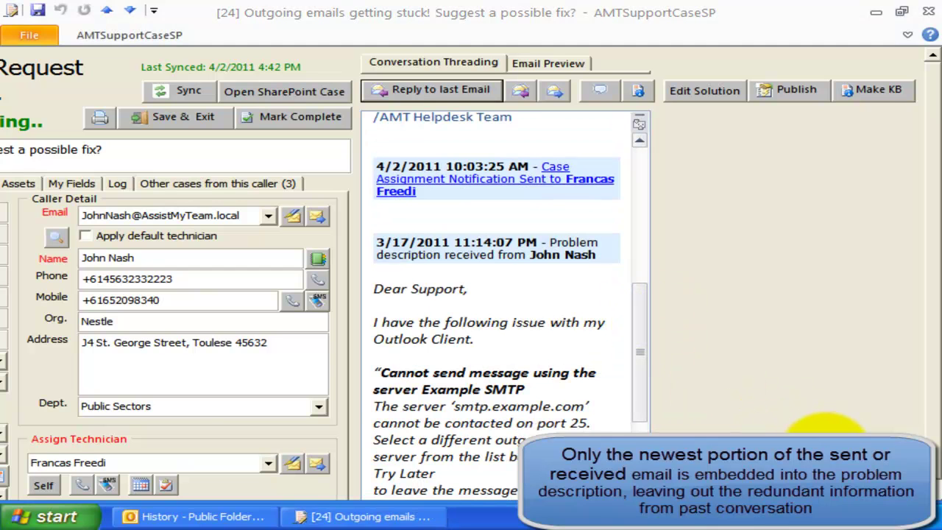
{"action": "left_click", "coordinate": [715, 405]}
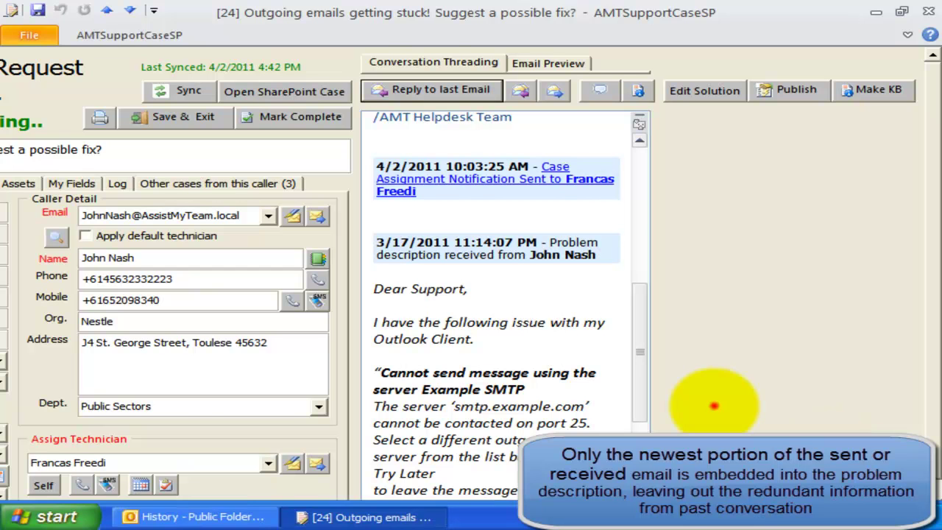
{"action": "left_click", "coordinate": [812, 439]}
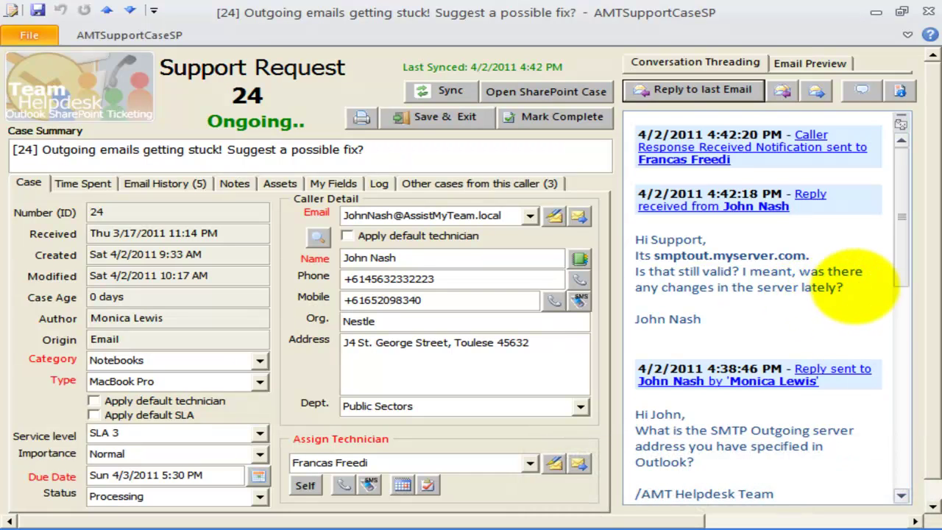
{"action": "left_click_drag", "start_coordinate": [901, 245], "coordinate": [904, 211]}
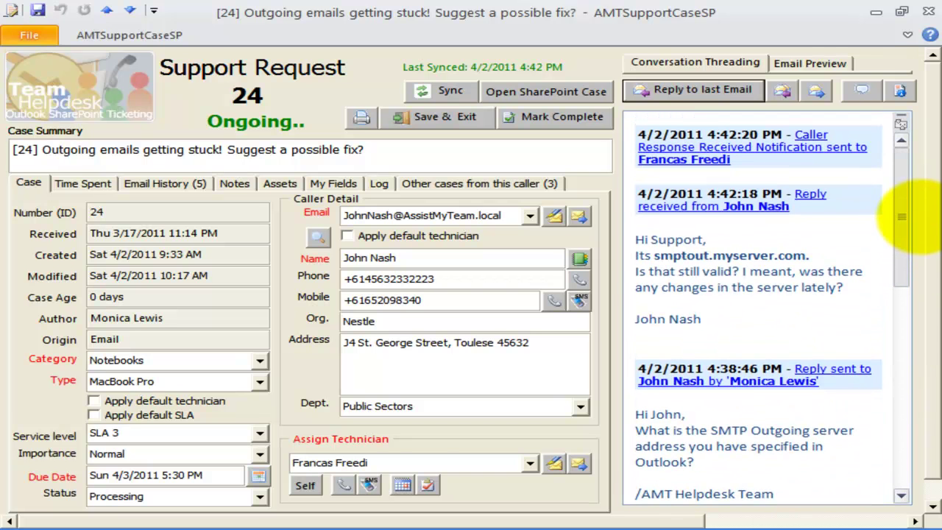
{"action": "left_click", "coordinate": [180, 184]}
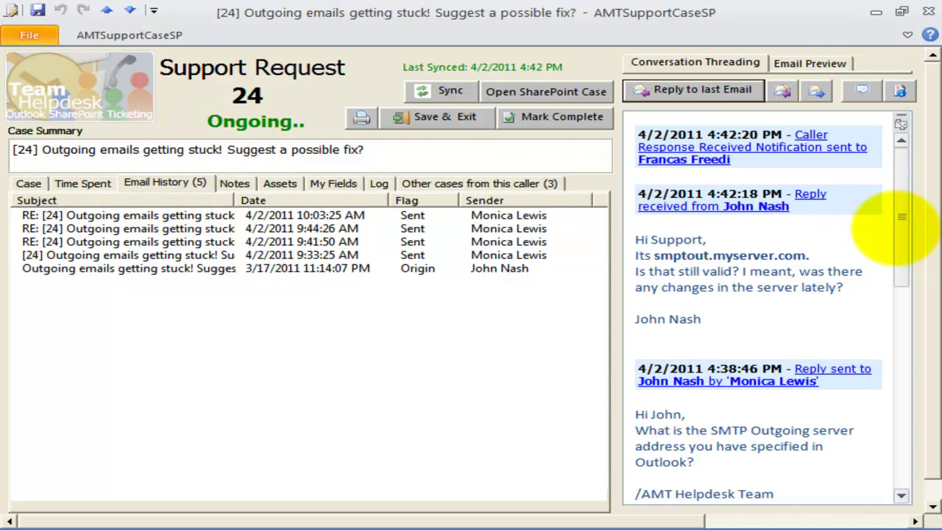
{"action": "left_click_drag", "start_coordinate": [899, 231], "coordinate": [897, 208]}
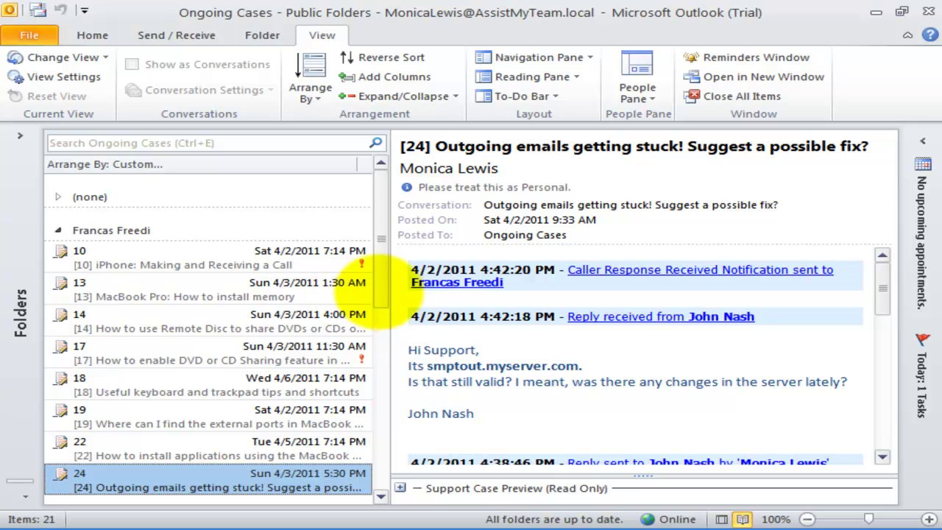
Step: Widen the reading pane beside the Ongoing Cases list to give case 24's conversation more room
{"action": "left_click_drag", "start_coordinate": [391, 292], "coordinate": [284, 288]}
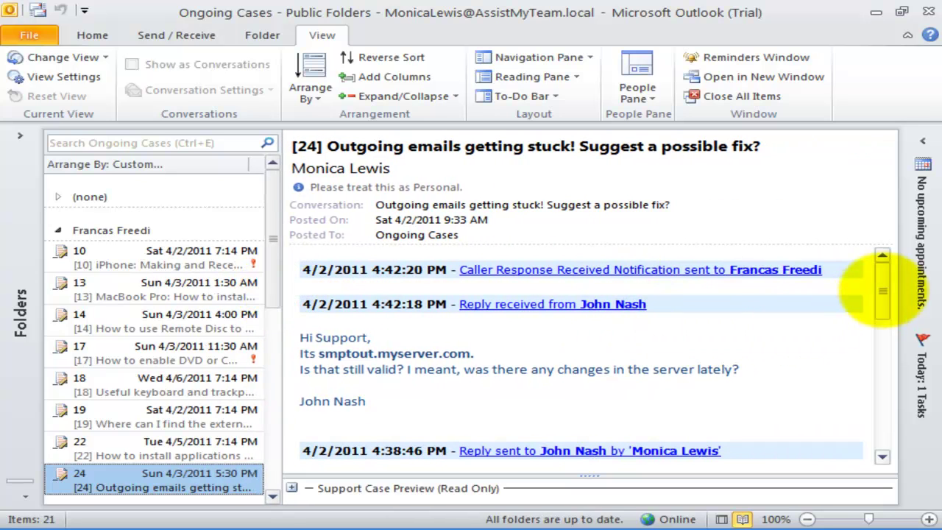
Step: Open and read the linked caller reply, response notification to the technician, and sent reply in case 24's conversation thread, closing each message
{"action": "mouse_move", "coordinate": [883, 290]}
{"action": "left_mouse_down"}
{"action": "mouse_move", "coordinate": [883, 434]}
{"action": "mouse_move", "coordinate": [883, 276]}
{"action": "left_mouse_up"}
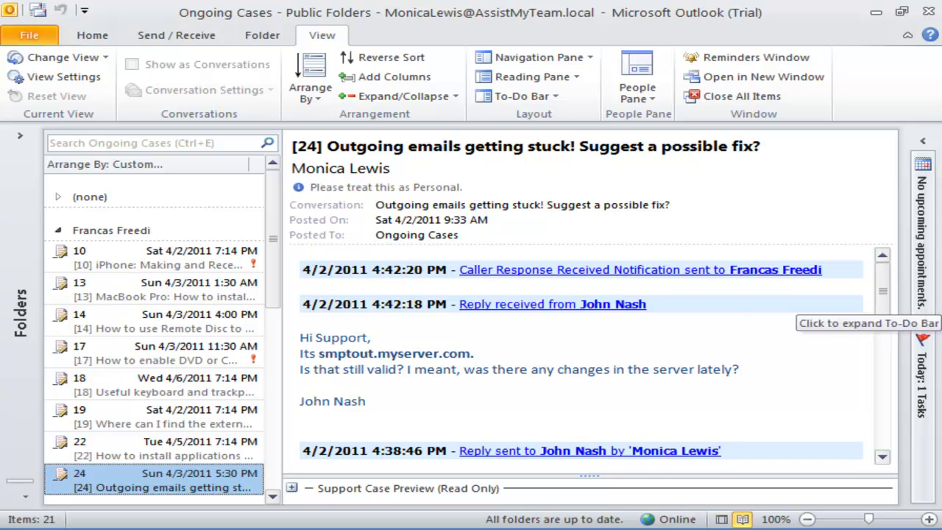
{"action": "left_click", "coordinate": [694, 326]}
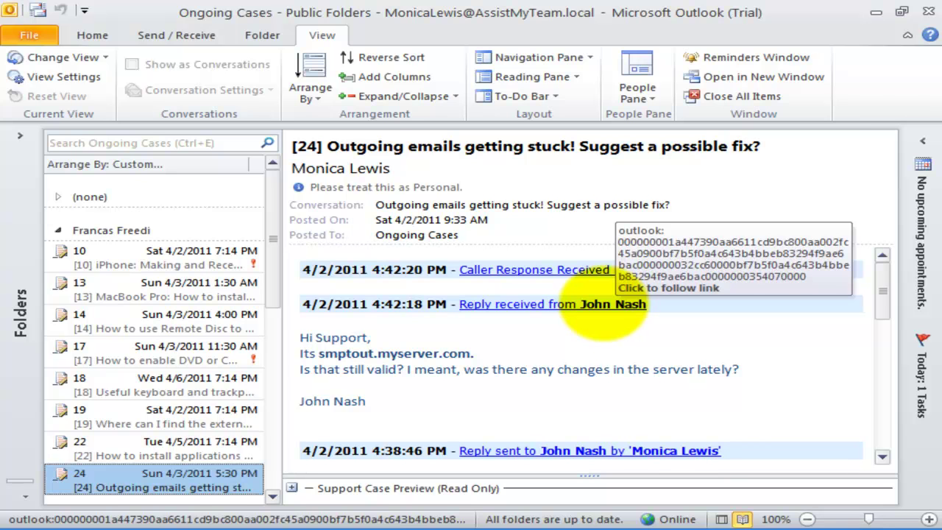
{"action": "left_click", "coordinate": [611, 304]}
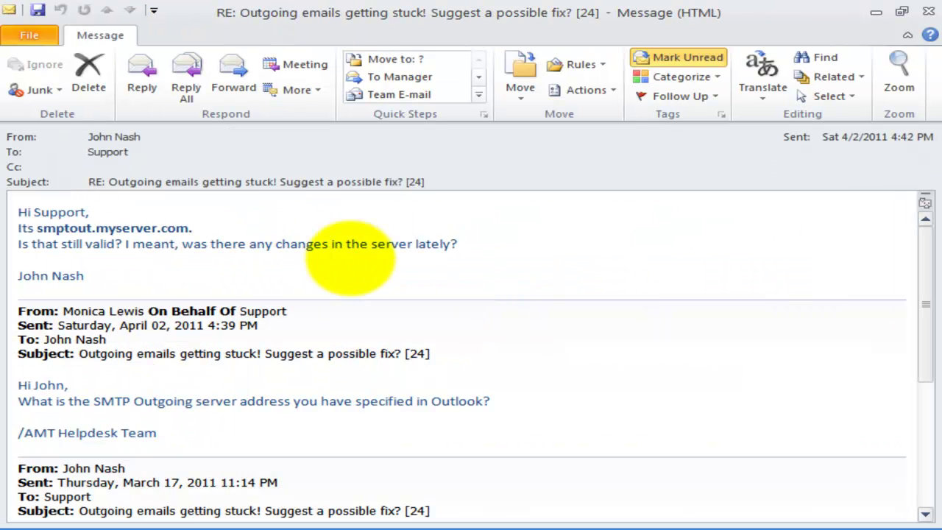
{"action": "left_click", "coordinate": [925, 12]}
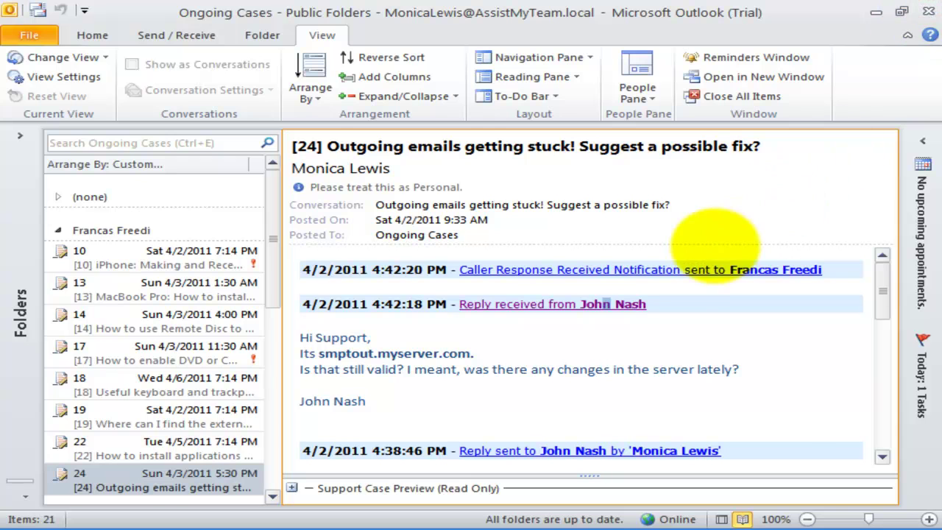
{"action": "left_click", "coordinate": [698, 270]}
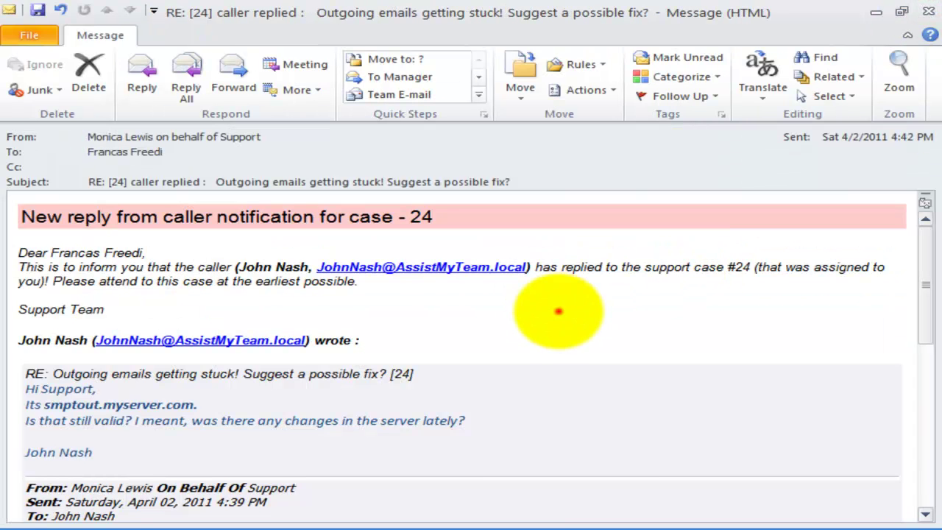
{"action": "left_click", "coordinate": [927, 12]}
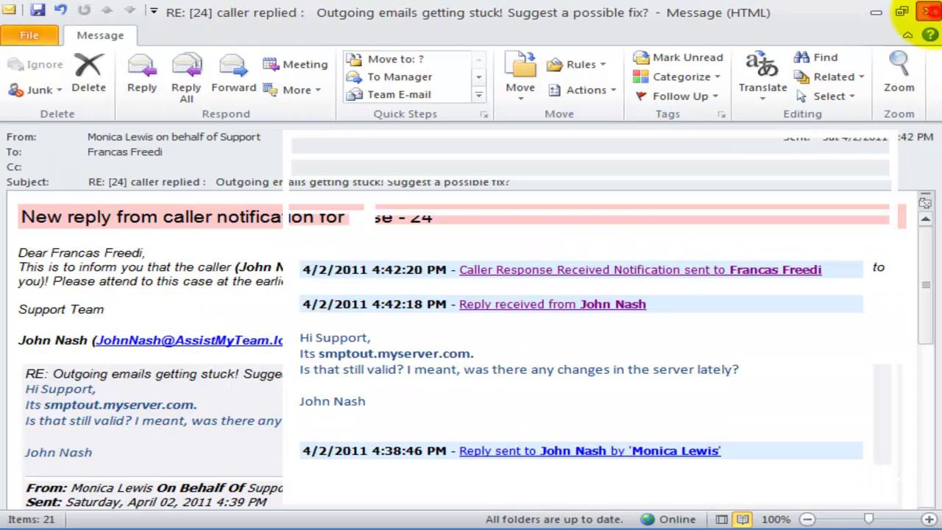
{"action": "left_click_drag", "start_coordinate": [883, 293], "coordinate": [883, 327]}
{"action": "left_click", "coordinate": [620, 316]}
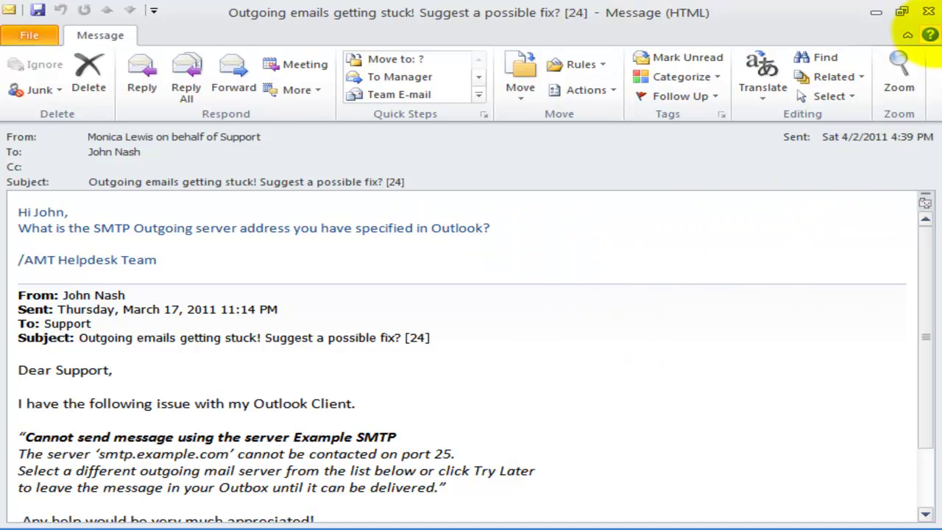
{"action": "left_click", "coordinate": [929, 11]}
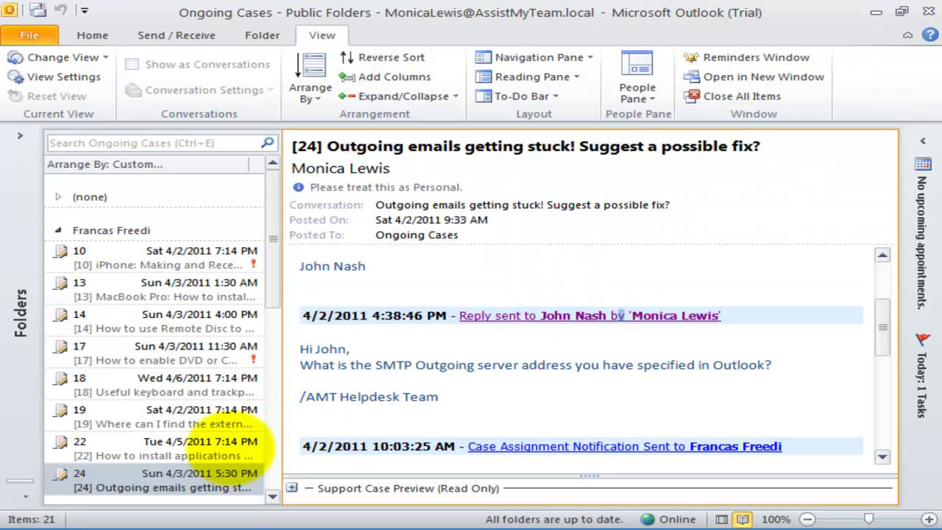
Step: Open case 24 and reply to its last email with "The outgoing server address remains the same.", signed "/AMT Helpdesk Team", and send it
{"action": "left_click", "coordinate": [219, 482]}
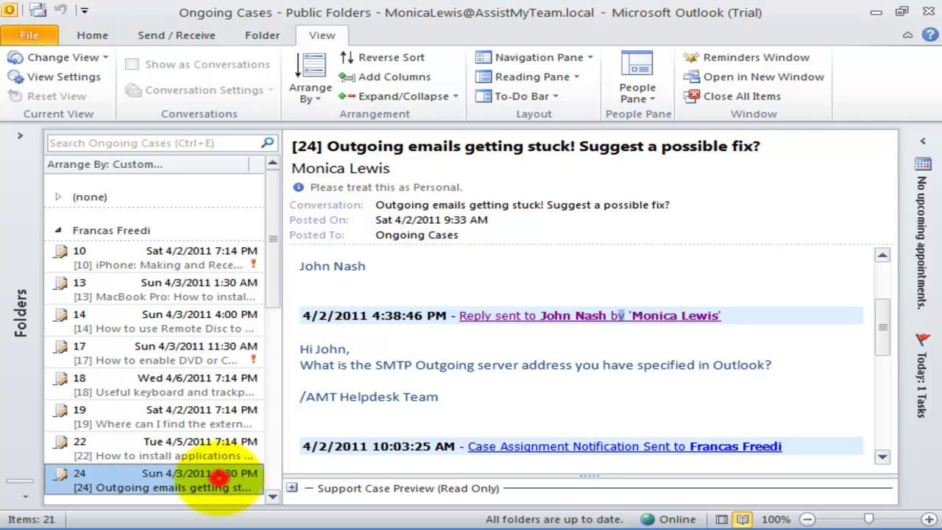
{"action": "double_click", "coordinate": [219, 479]}
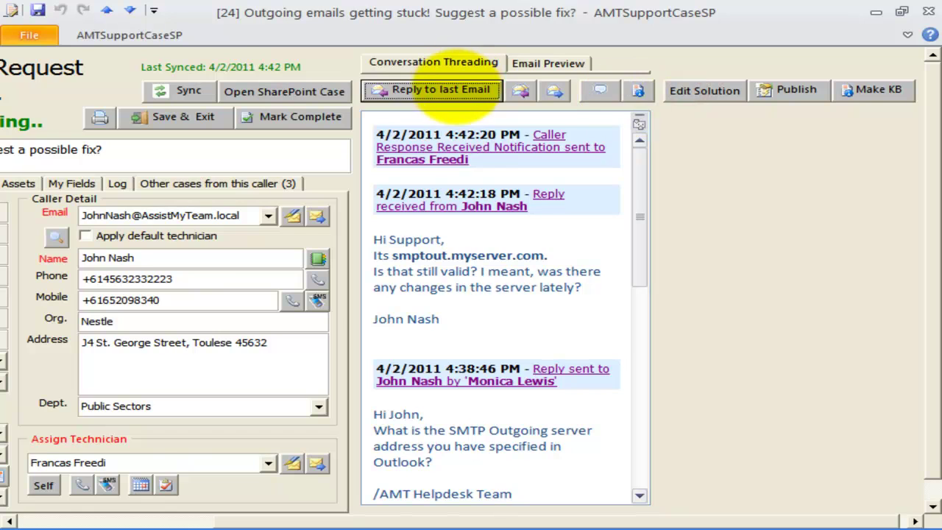
{"action": "left_click", "coordinate": [456, 87]}
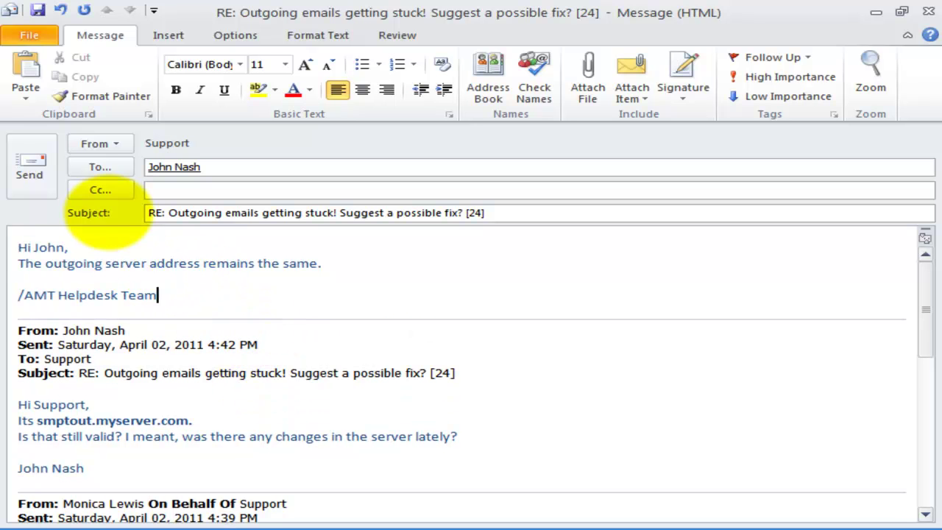
{"action": "left_click", "coordinate": [44, 167]}
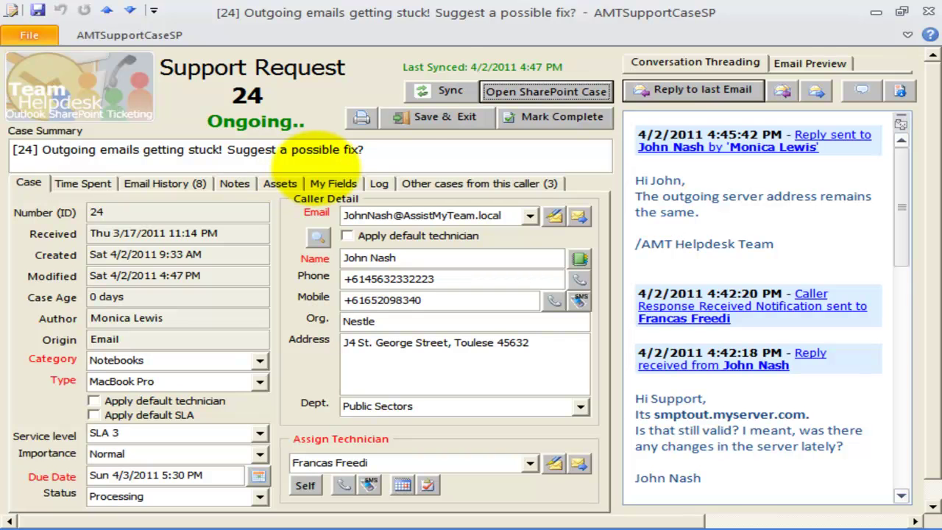
Step: Mark case 24 complete, inspect its resolved record in the Resolved Cases folder, and close it
{"action": "left_click", "coordinate": [398, 149]}
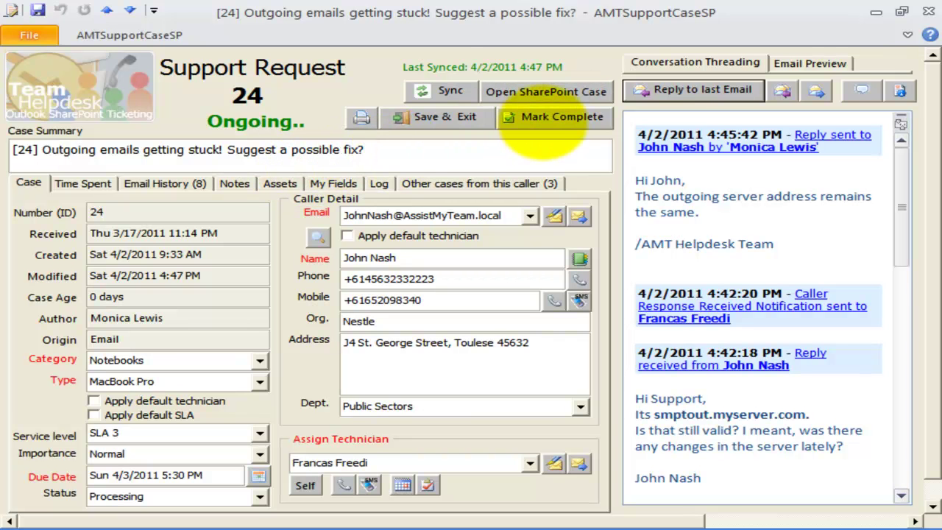
{"action": "left_click", "coordinate": [548, 117]}
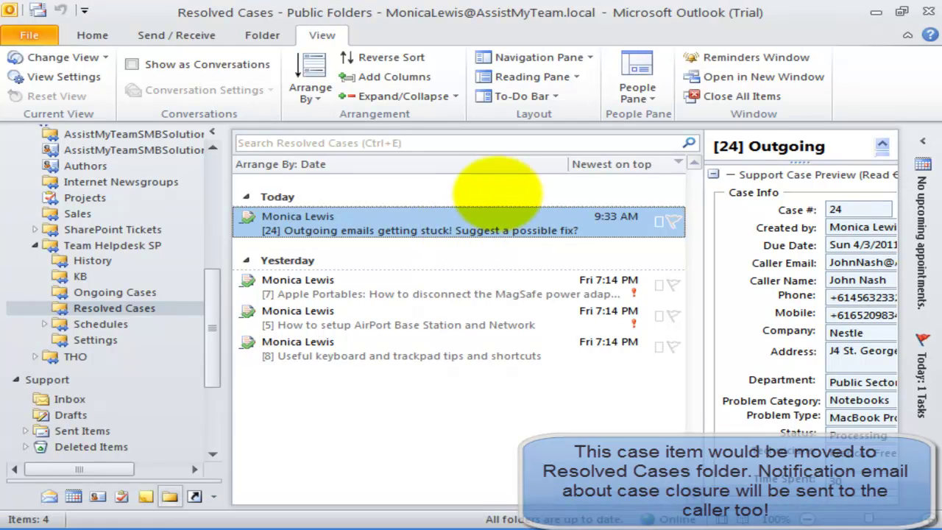
{"action": "double_click", "coordinate": [499, 218]}
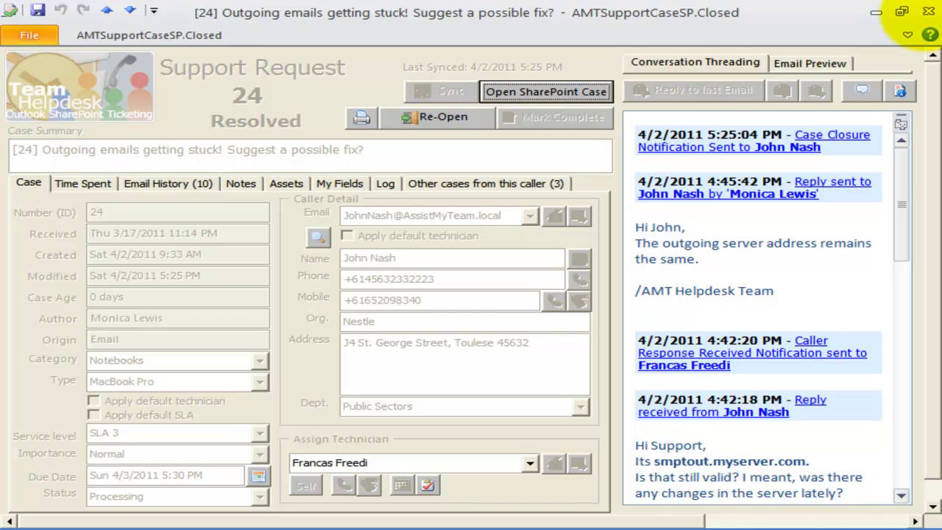
{"action": "left_click", "coordinate": [927, 12]}
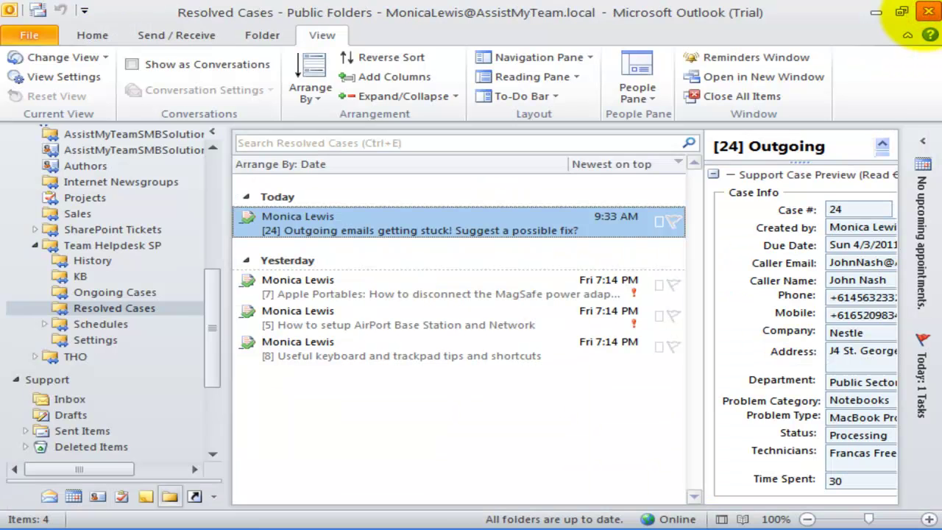
Step: From the caller's Outlook inbox, reply to Support's 4:46 PM email with "The problem started again. What do I do now?", signed with the caller's name, and send
{"action": "left_click", "coordinate": [410, 222]}
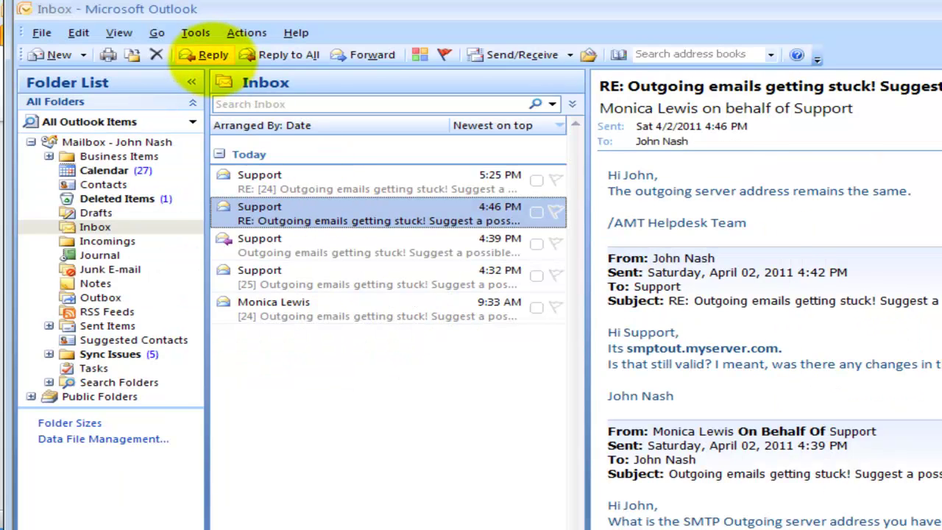
{"action": "left_click", "coordinate": [213, 53]}
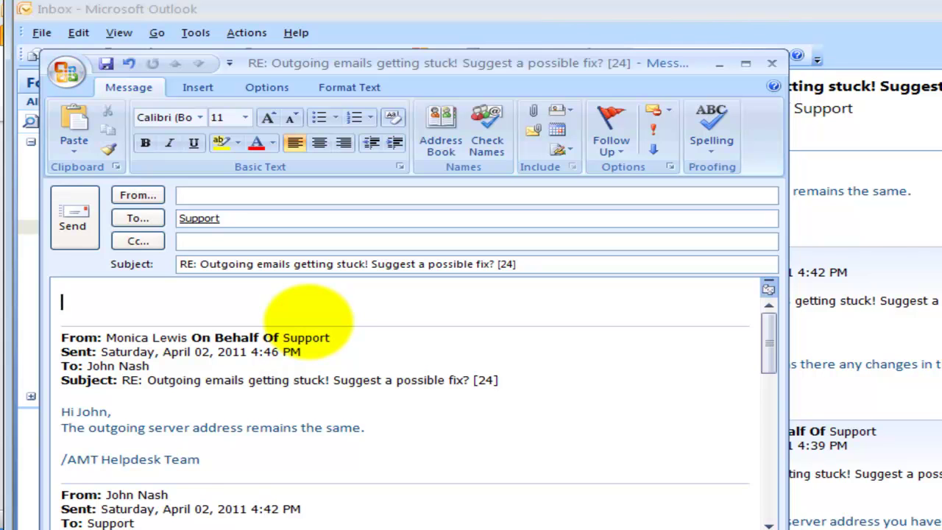
{"action": "type", "text": "Hi Support,"}
{"action": "key", "text": "Return"}
{"action": "type", "text": "The problem started again. What do I do now?"}
{"action": "key", "text": "Return"}
{"action": "key", "text": "Return"}
{"action": "type", "text": "John Nash"}
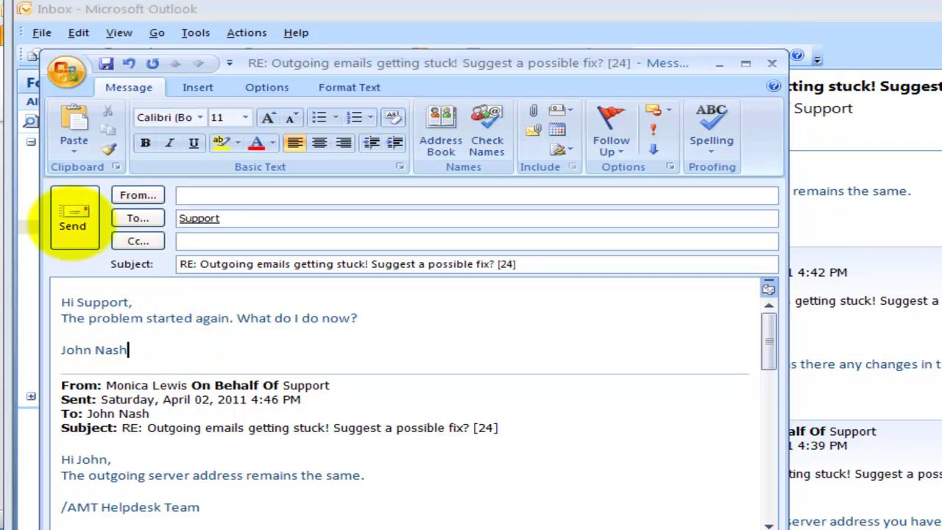
{"action": "left_click", "coordinate": [74, 217]}
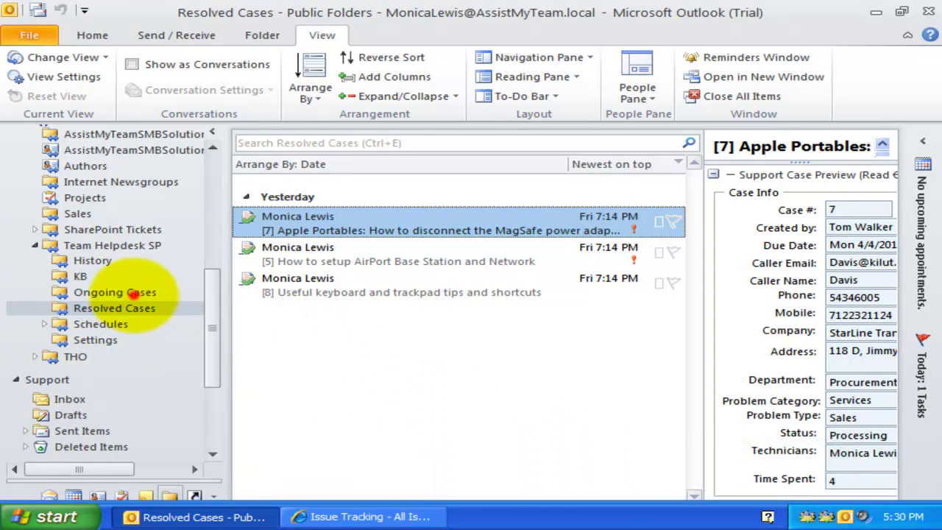
Step: Open case 24 from the Ongoing Cases folder and review the change entries in its log
{"action": "left_click", "coordinate": [132, 293]}
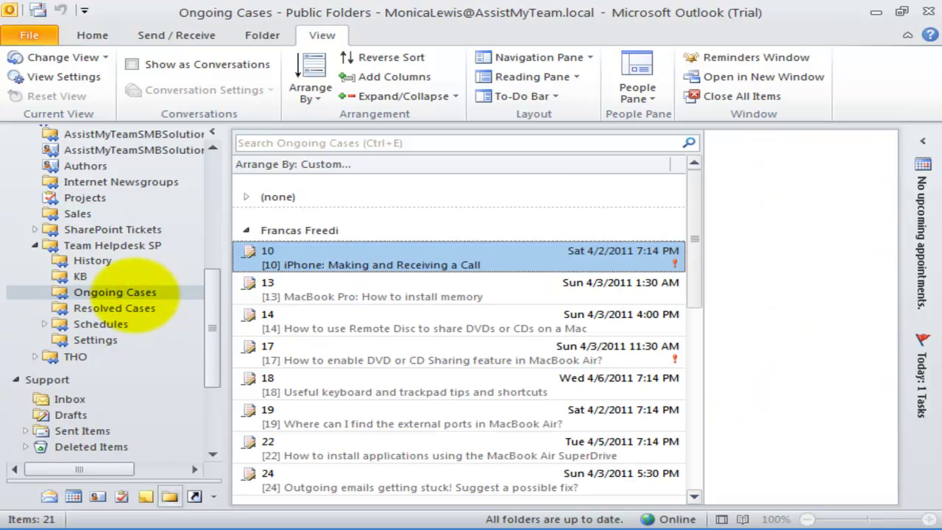
{"action": "left_click", "coordinate": [285, 262]}
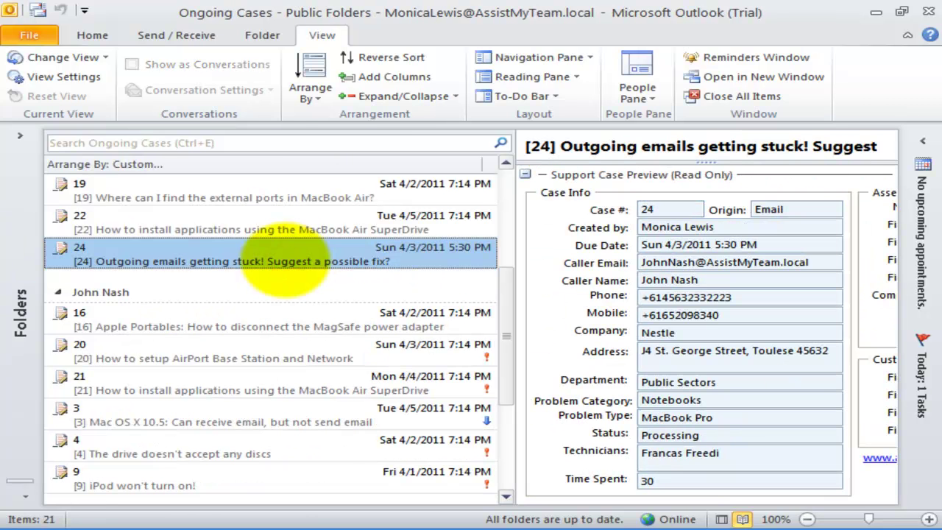
{"action": "double_click", "coordinate": [285, 261]}
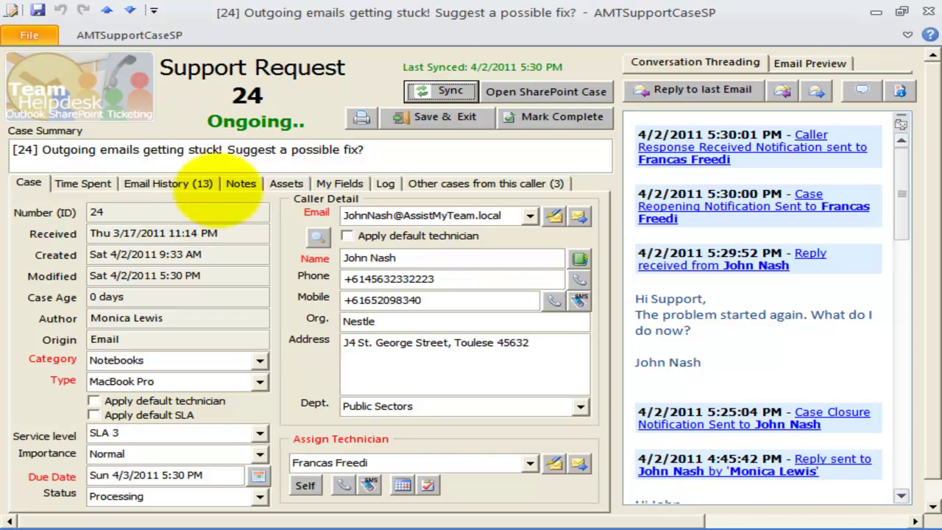
{"action": "left_click", "coordinate": [386, 183]}
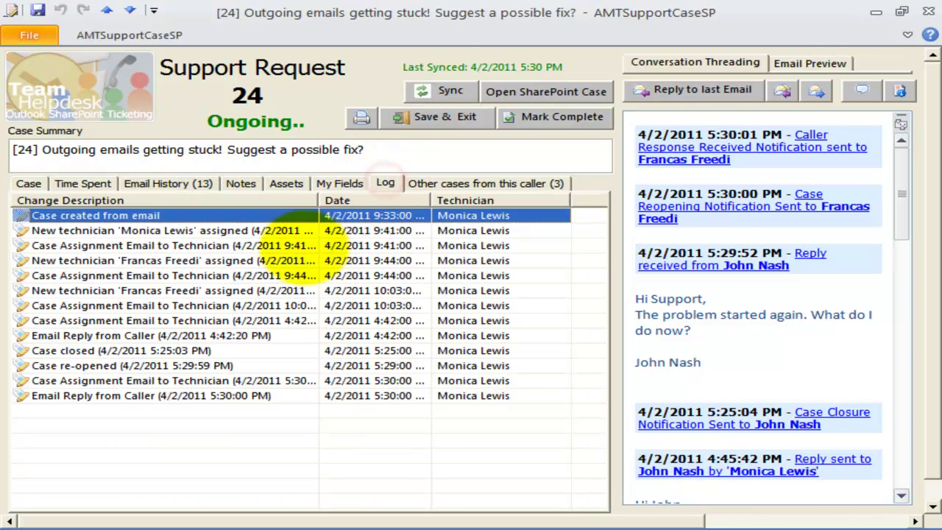
{"action": "left_click", "coordinate": [288, 261]}
{"action": "left_click", "coordinate": [221, 230]}
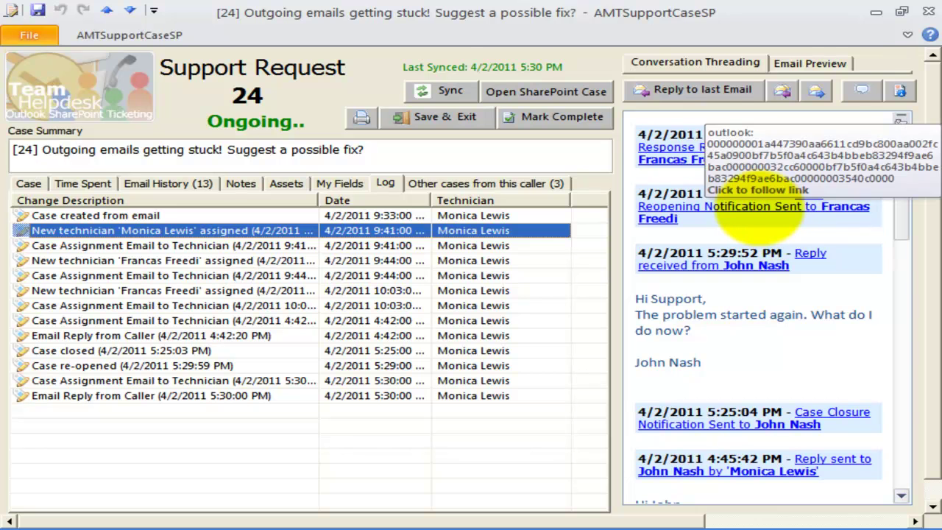
Step: Read the case reopening notification sent to the technician from case 24's conversation thread, and close the message
{"action": "left_click", "coordinate": [754, 208]}
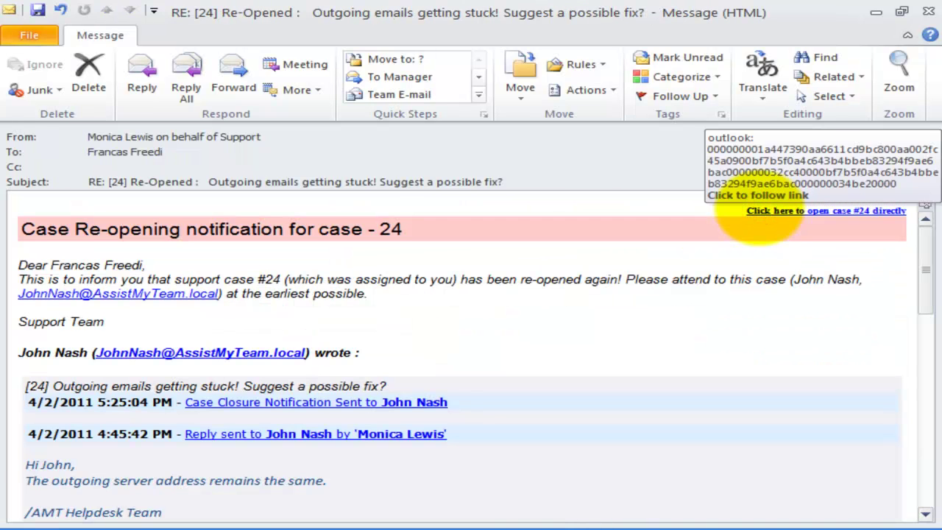
{"action": "left_click", "coordinate": [626, 335]}
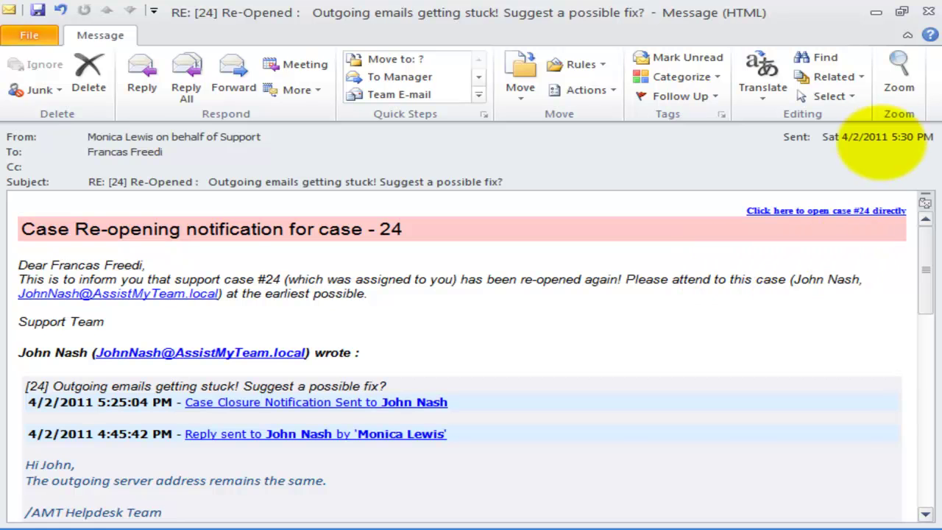
{"action": "left_click", "coordinate": [928, 12]}
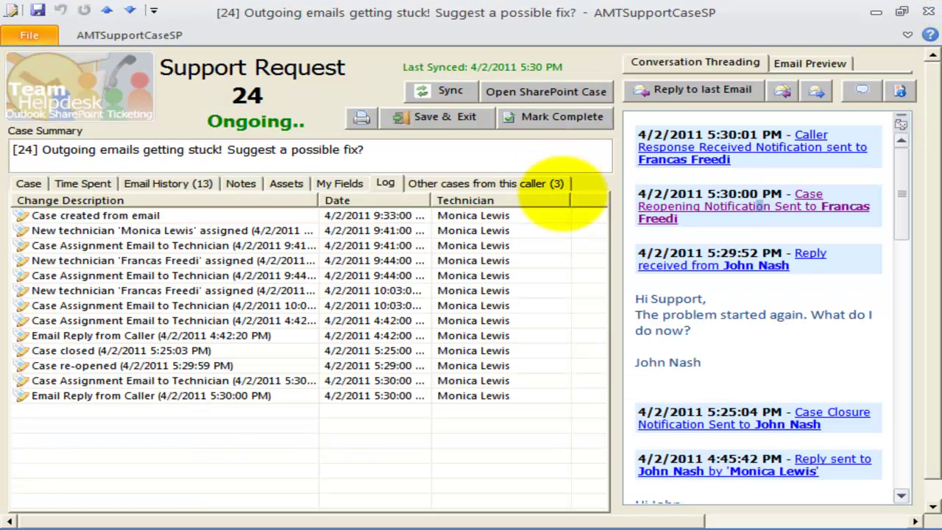
Step: Make a knowledge base article from case 24, review its content, close it, and open the new entry from the KB folder
{"action": "left_click", "coordinate": [930, 491]}
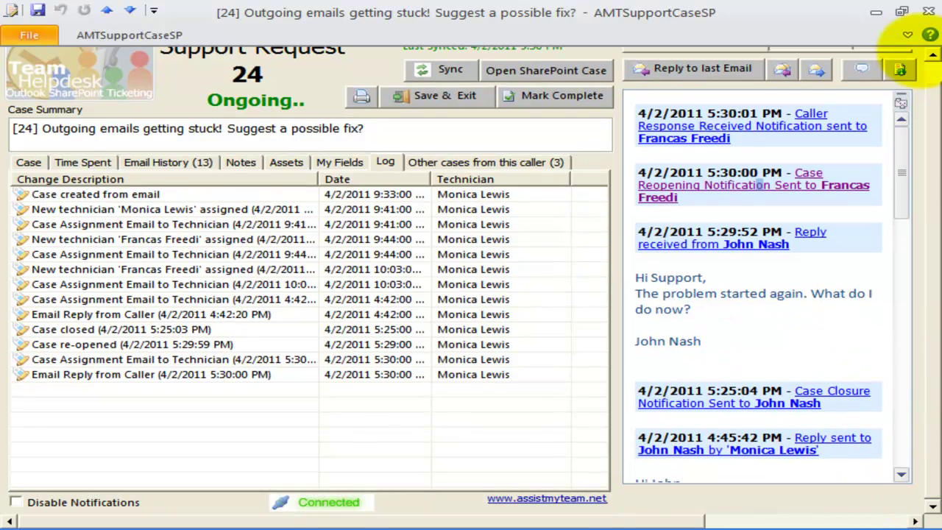
{"action": "left_click", "coordinate": [932, 55]}
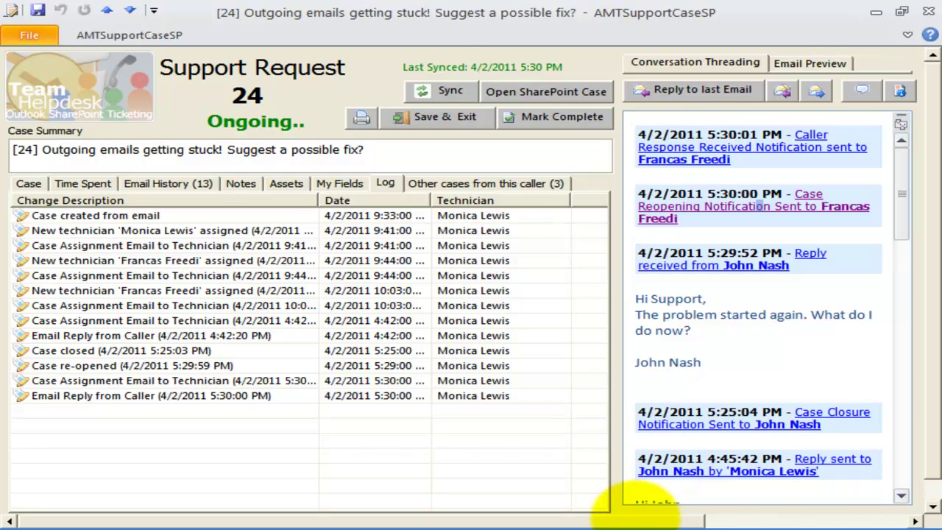
{"action": "left_click_drag", "start_coordinate": [635, 519], "coordinate": [856, 520]}
{"action": "left_click", "coordinate": [884, 90]}
{"action": "left_click_drag", "start_coordinate": [921, 235], "coordinate": [923, 424]}
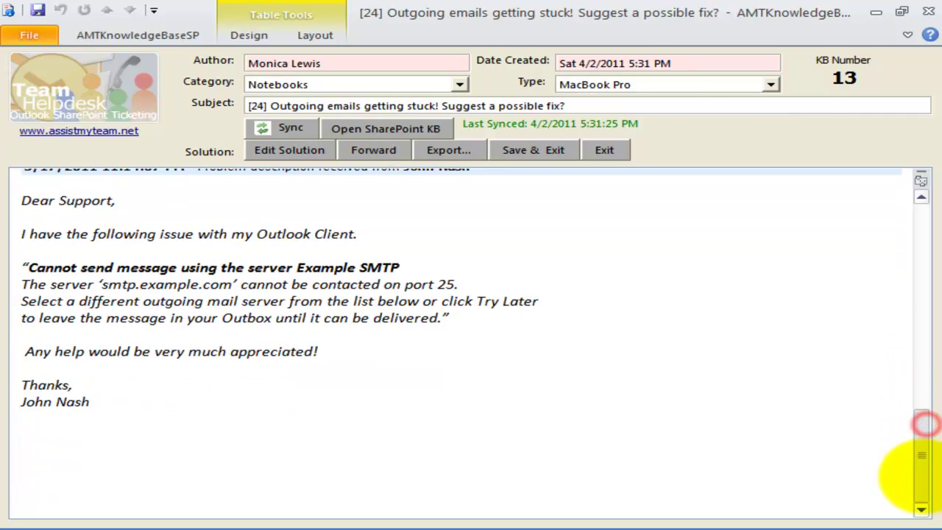
{"action": "left_click", "coordinate": [929, 12]}
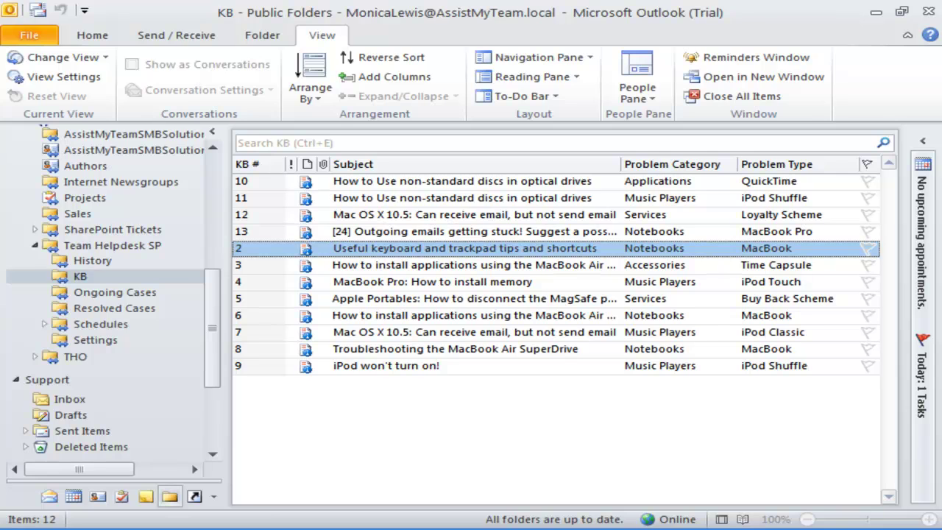
{"action": "double_click", "coordinate": [365, 231]}
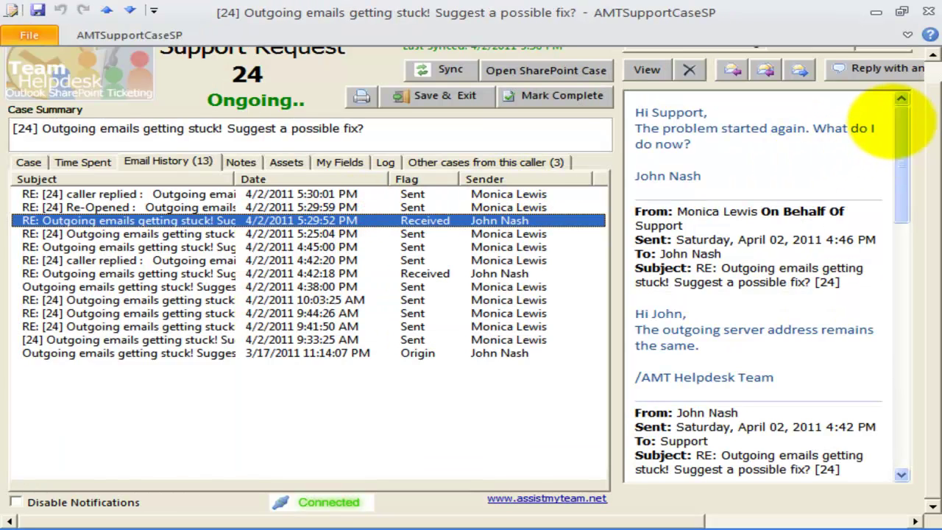
Step: Start a KB reply to the caller's selected email, choosing article 5 on disconnecting the MagSafe power adapter and Adobe PDF as the insert format
{"action": "left_click", "coordinate": [932, 74]}
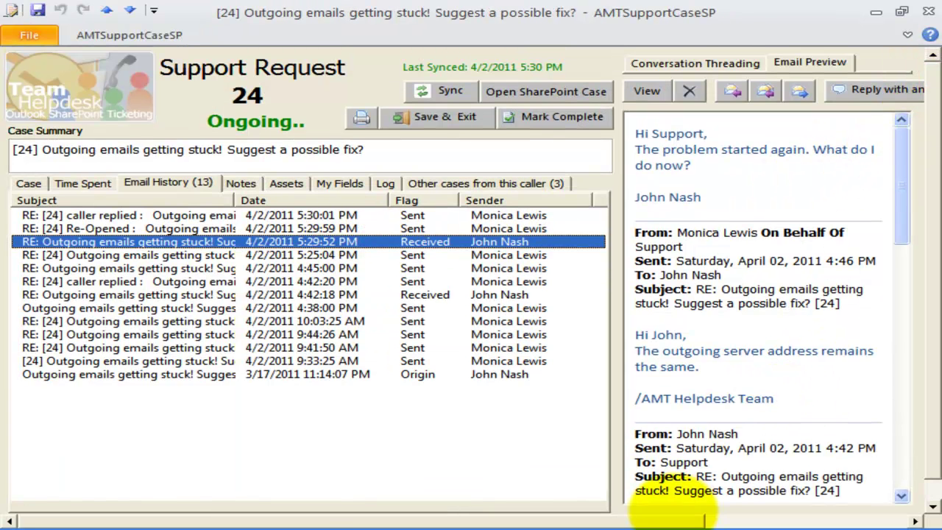
{"action": "left_click_drag", "start_coordinate": [671, 521], "coordinate": [822, 521]}
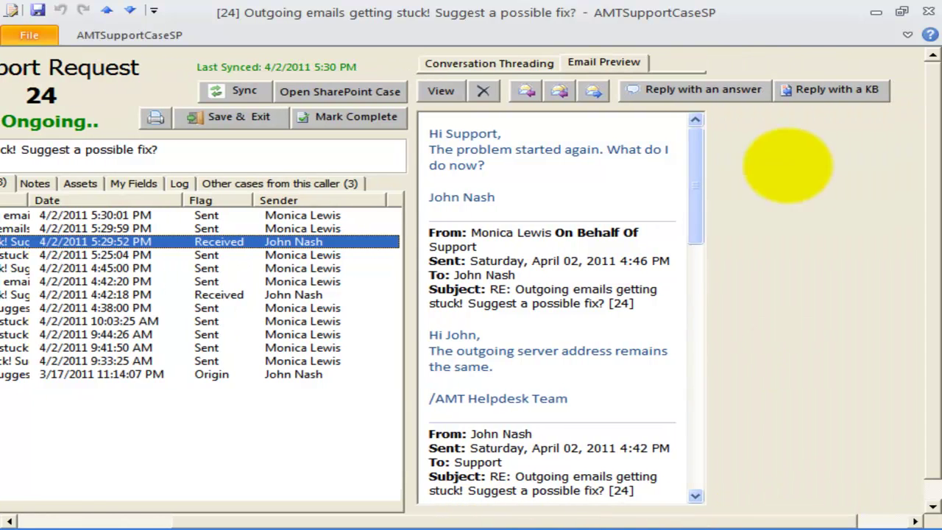
{"action": "left_click", "coordinate": [834, 90]}
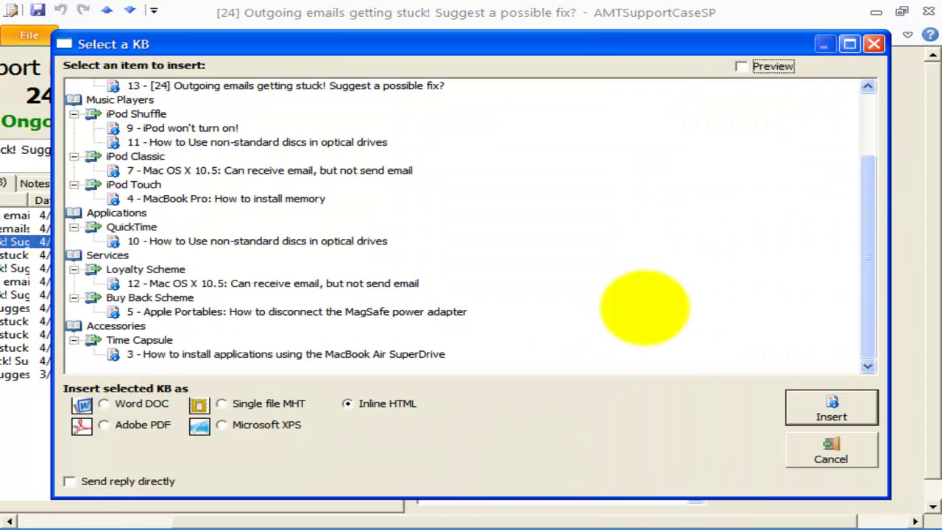
{"action": "left_click", "coordinate": [334, 283]}
{"action": "left_click", "coordinate": [313, 312]}
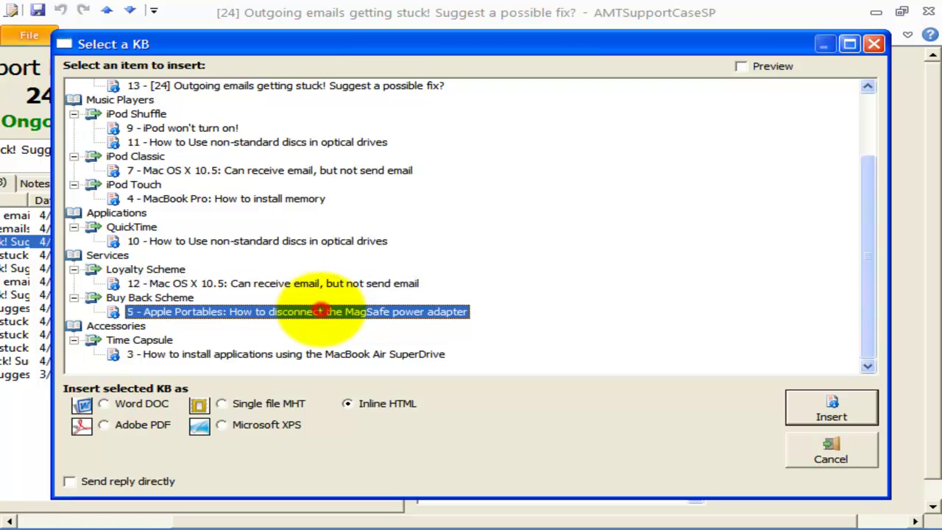
{"action": "left_click", "coordinate": [111, 426]}
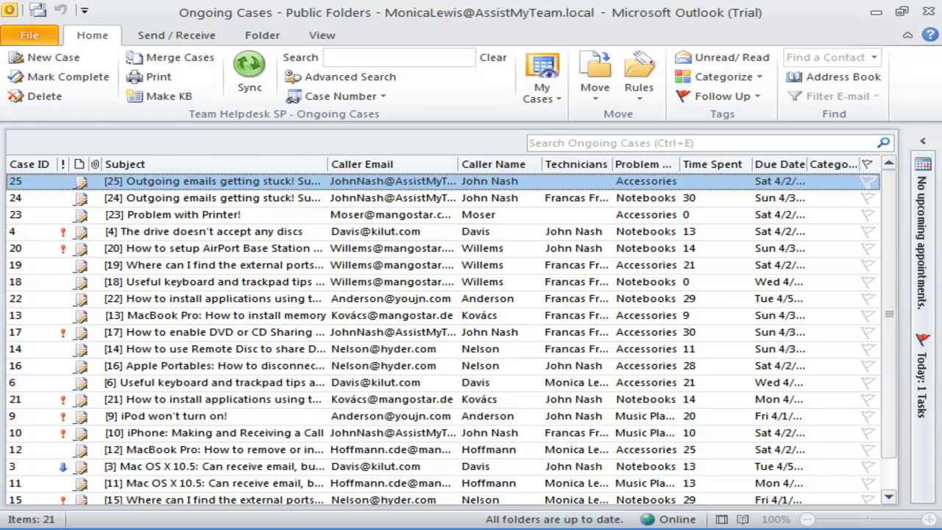
Step: Open case 19 about the MacBook Air's external ports from the Ongoing Cases list, view its details, and close it
{"action": "left_click", "coordinate": [309, 234]}
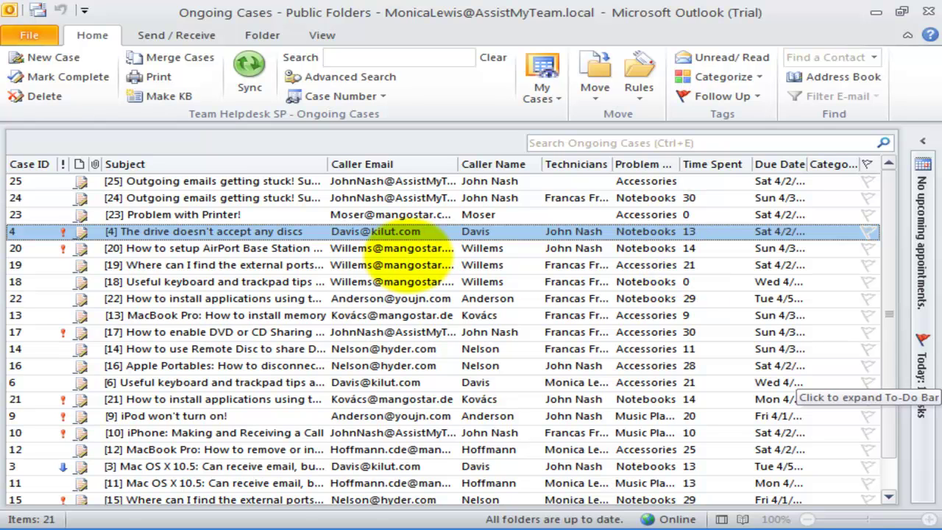
{"action": "left_click", "coordinate": [223, 272]}
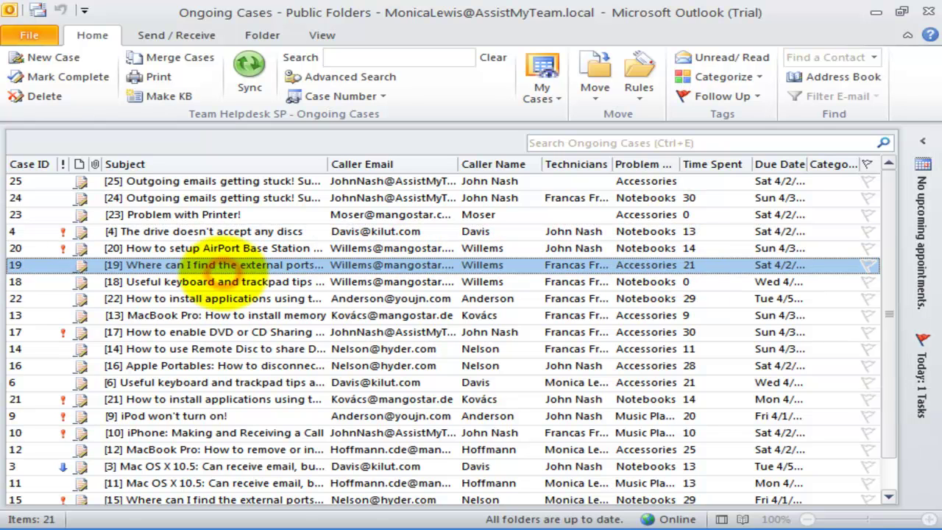
{"action": "double_click", "coordinate": [225, 265]}
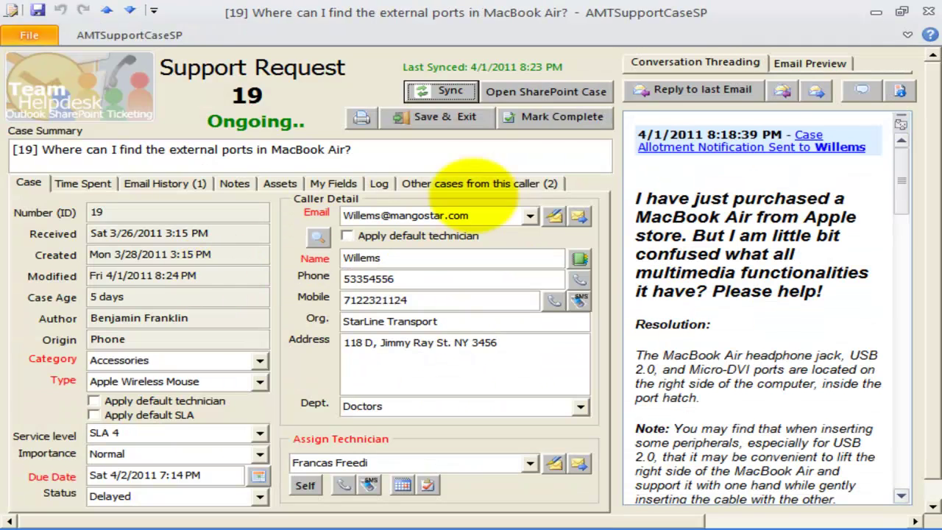
{"action": "left_click", "coordinate": [926, 11]}
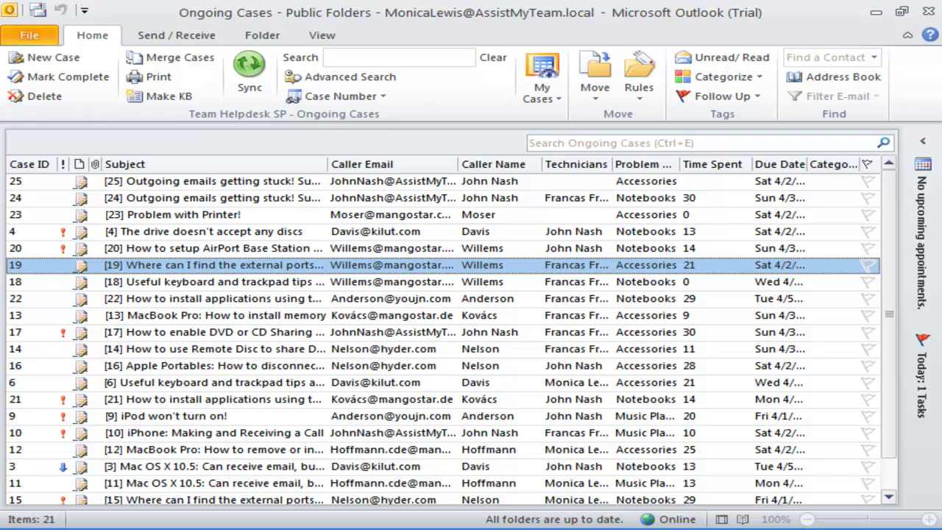
Step: Browse the available case views and switch the Ongoing Cases list to Importance - Table
{"action": "left_click", "coordinate": [372, 96]}
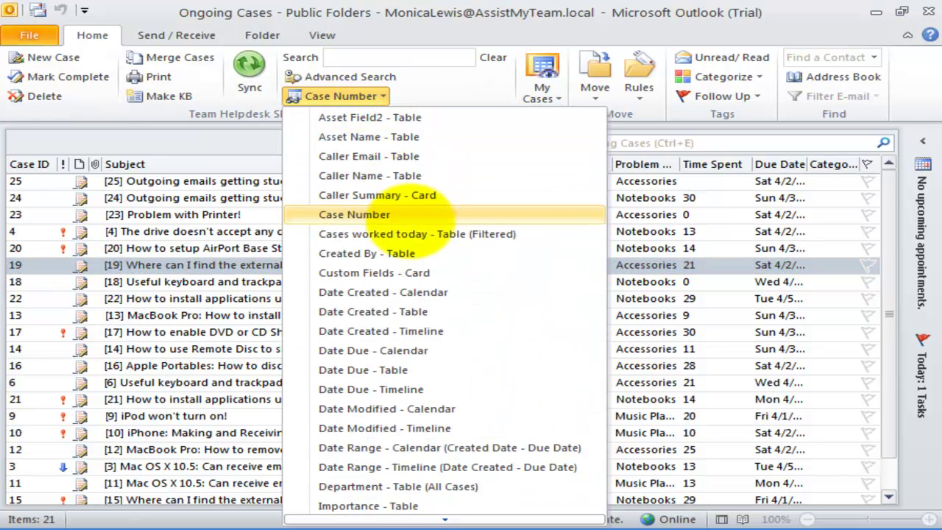
{"action": "mouse_move", "coordinate": [480, 519]}
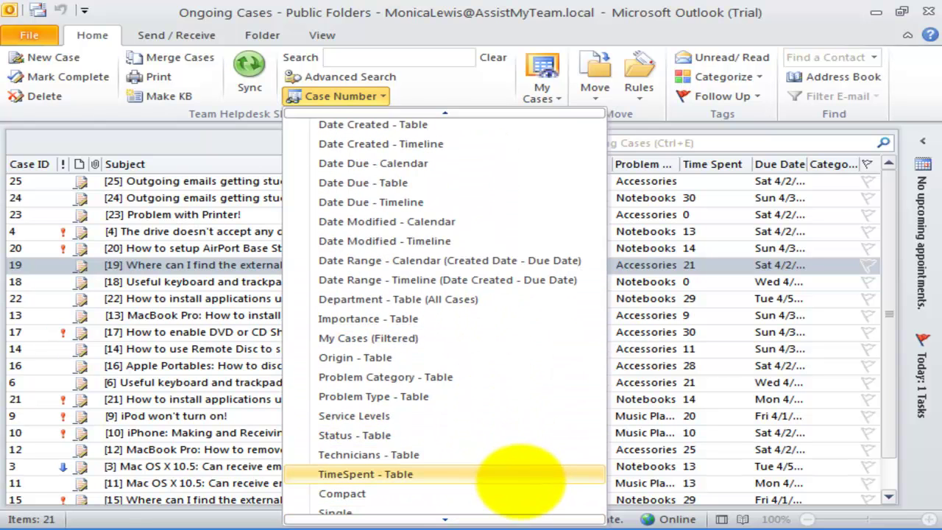
{"action": "left_click", "coordinate": [521, 477]}
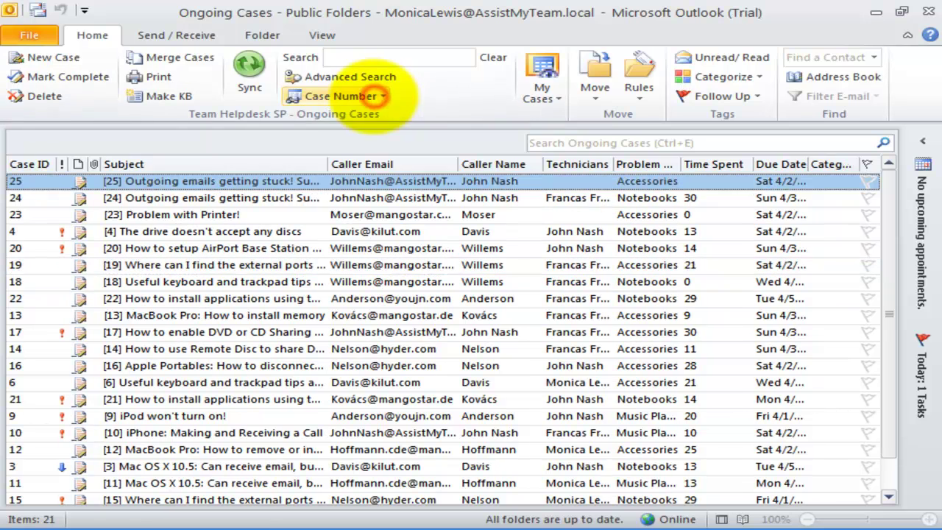
{"action": "left_click", "coordinate": [373, 97]}
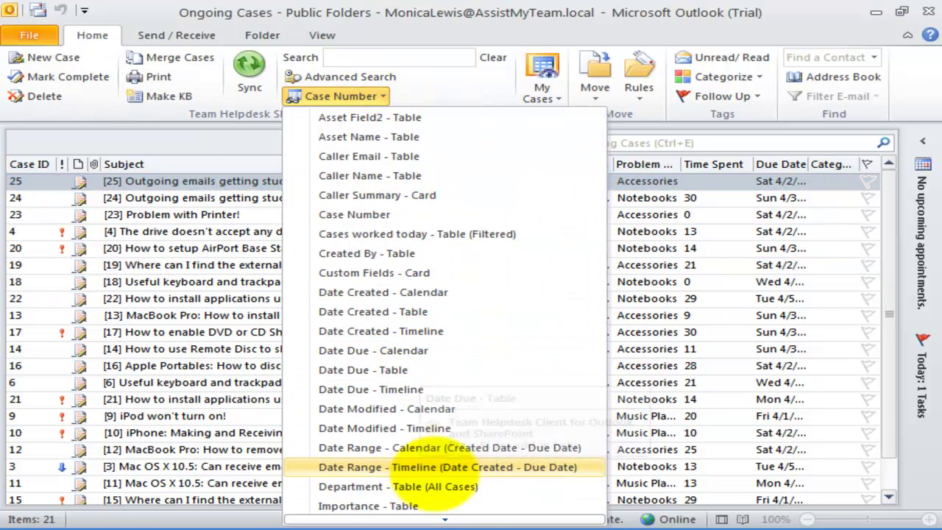
{"action": "left_click", "coordinate": [451, 506]}
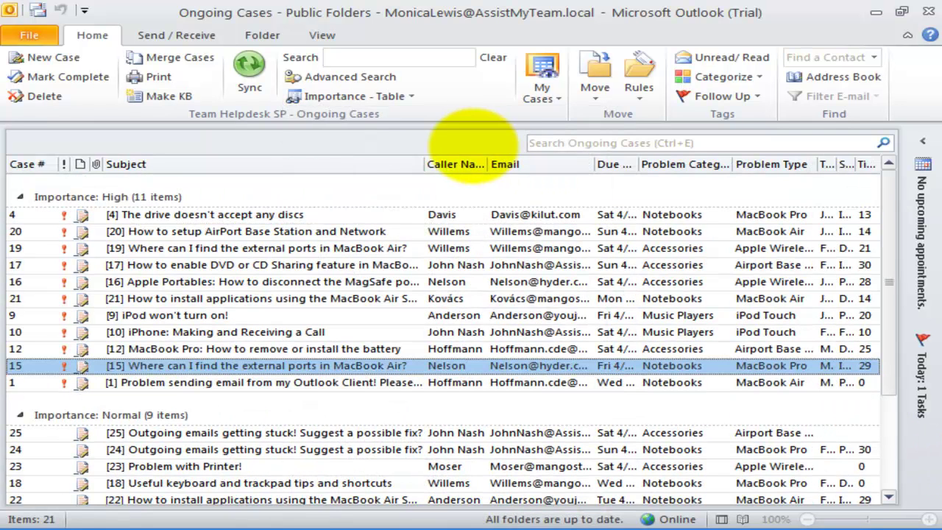
Step: Group the ongoing cases by problem category and type with the Problem Category - Table view
{"action": "left_click", "coordinate": [403, 99]}
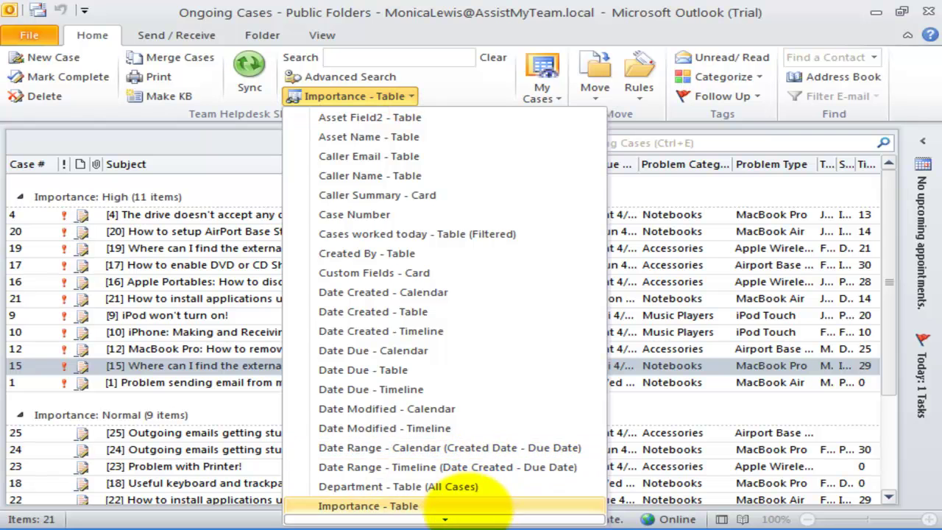
{"action": "mouse_move", "coordinate": [468, 519]}
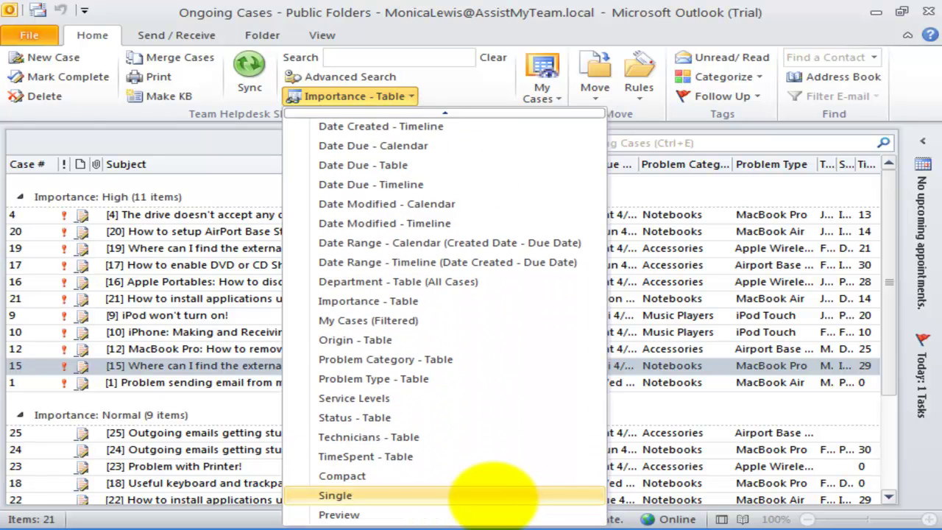
{"action": "left_click", "coordinate": [383, 361]}
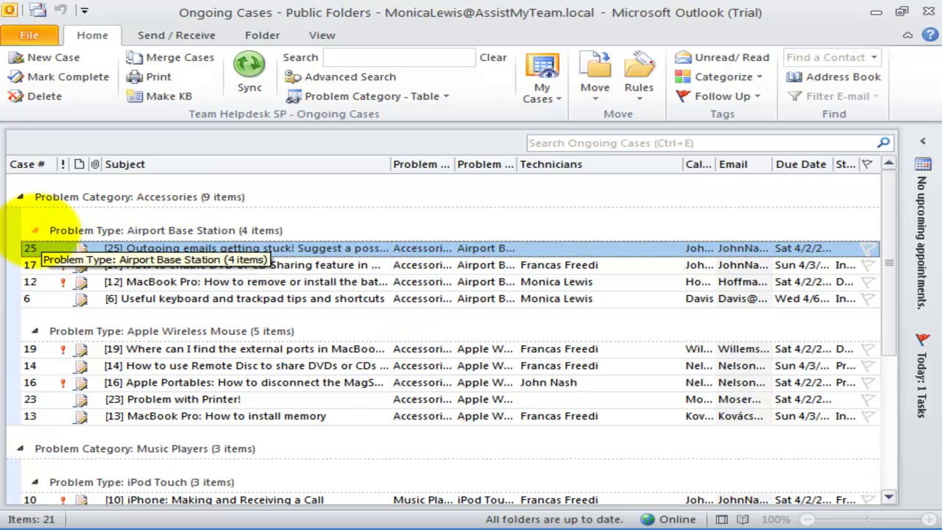
Step: Collapse and re-expand the Accessories category and its Airport Base Station and Apple Wireless Mouse groups
{"action": "left_click", "coordinate": [34, 230]}
{"action": "left_click", "coordinate": [34, 230]}
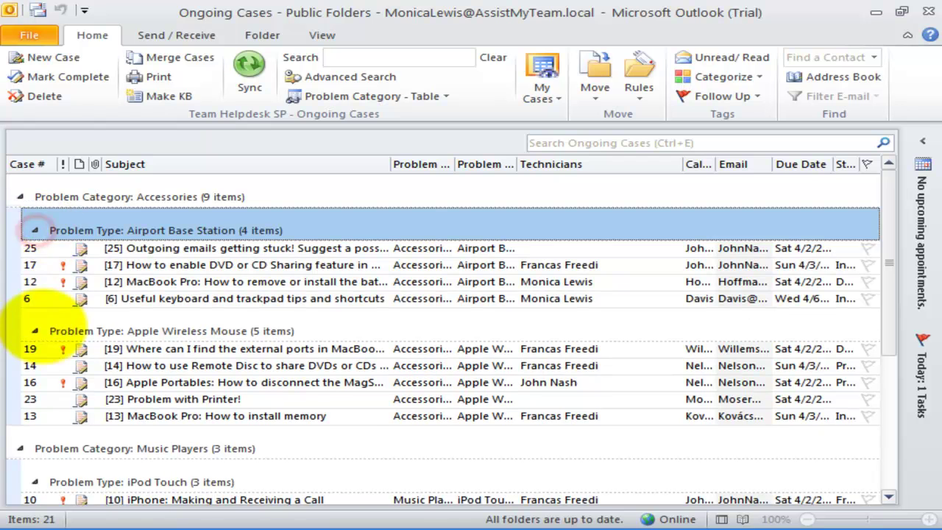
{"action": "left_click", "coordinate": [34, 330]}
{"action": "left_click", "coordinate": [34, 230]}
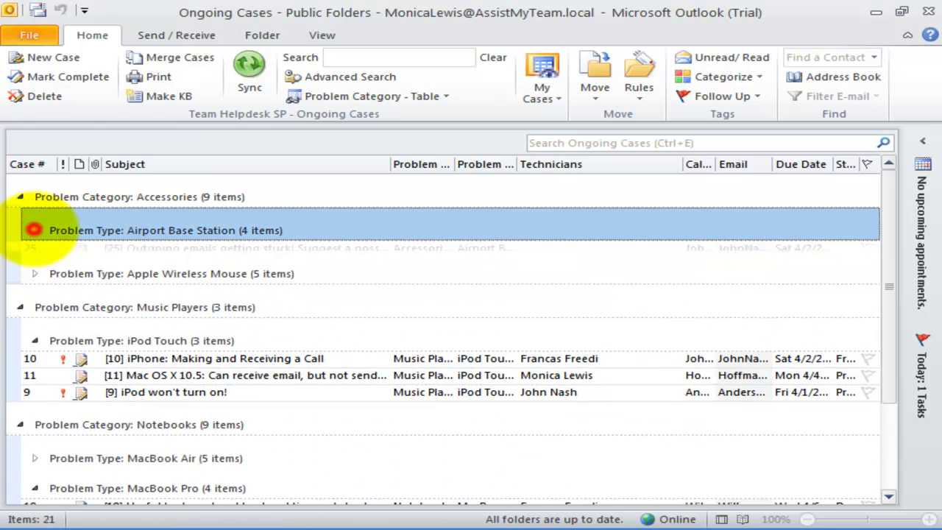
{"action": "left_click", "coordinate": [22, 197]}
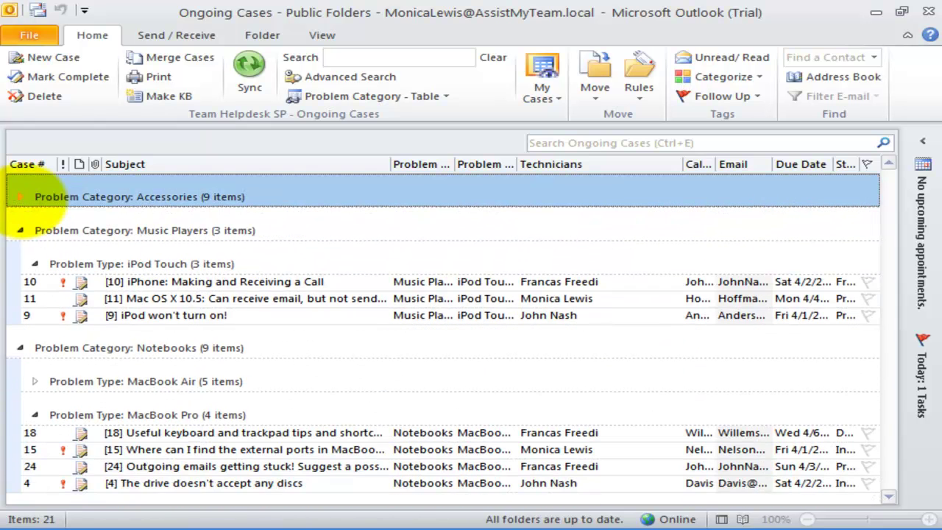
{"action": "left_click", "coordinate": [21, 196]}
{"action": "left_click", "coordinate": [34, 231]}
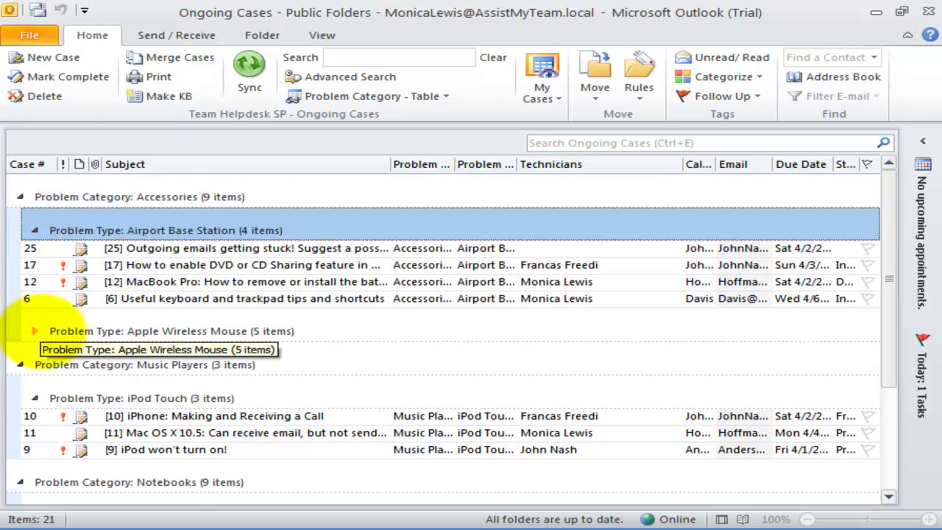
{"action": "left_click", "coordinate": [35, 332]}
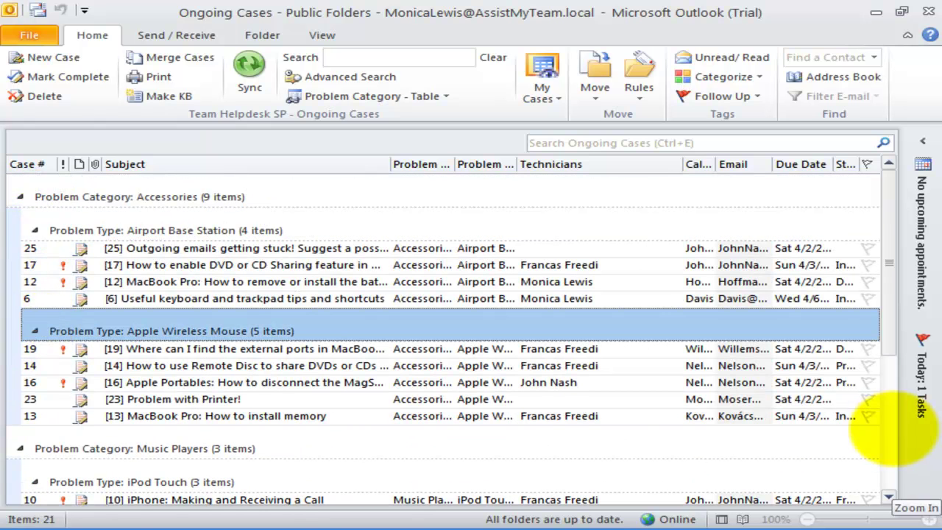
Step: Look through the Music Players and Notebooks categories, selecting case 11, and return to Accessories to select case 16
{"action": "left_click", "coordinate": [893, 429]}
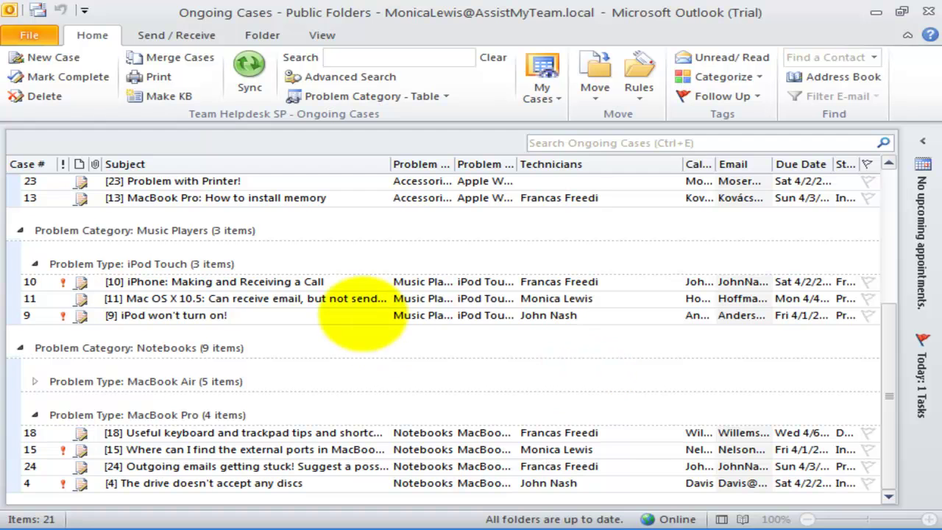
{"action": "left_click", "coordinate": [309, 298]}
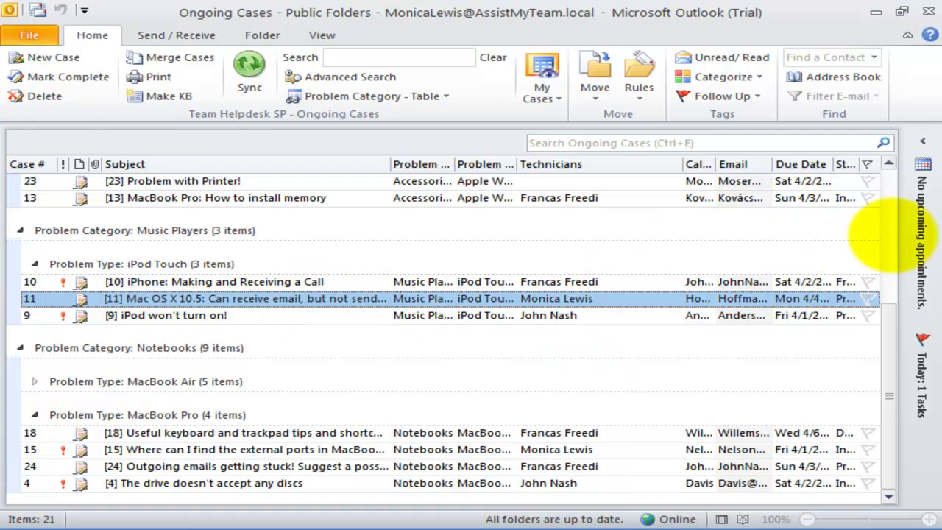
{"action": "left_click", "coordinate": [891, 240]}
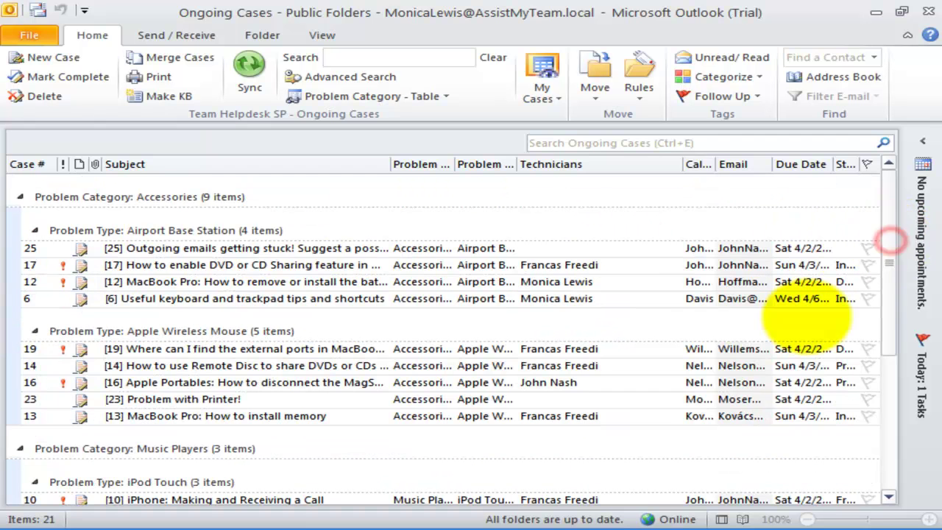
{"action": "left_click", "coordinate": [379, 388]}
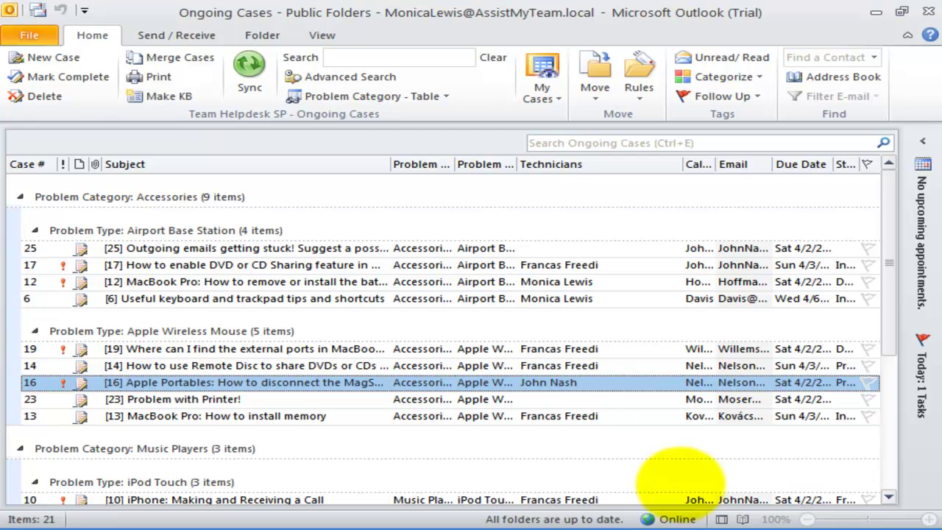
Step: Display the ongoing cases in the Date Range - Timeline (Date Created - Due Date) view and look through each technician's timeline
{"action": "left_click", "coordinate": [410, 98]}
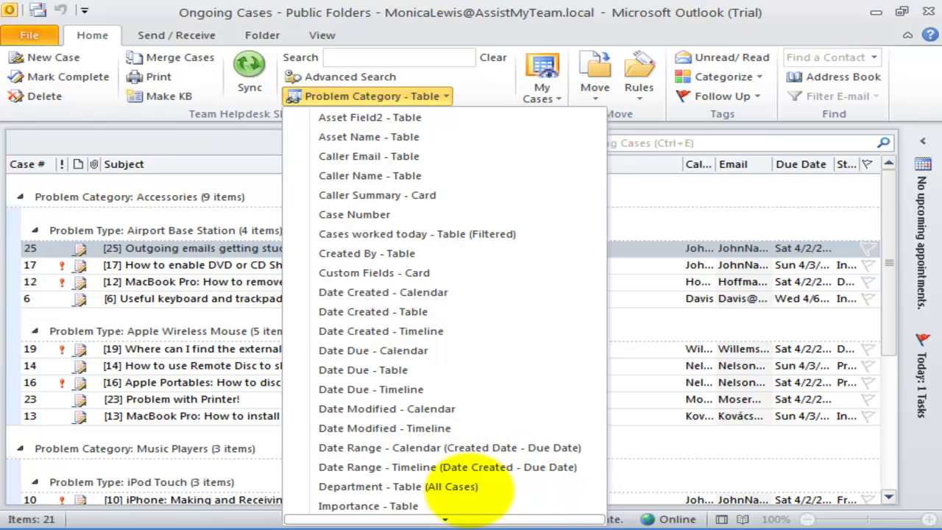
{"action": "mouse_move", "coordinate": [450, 520]}
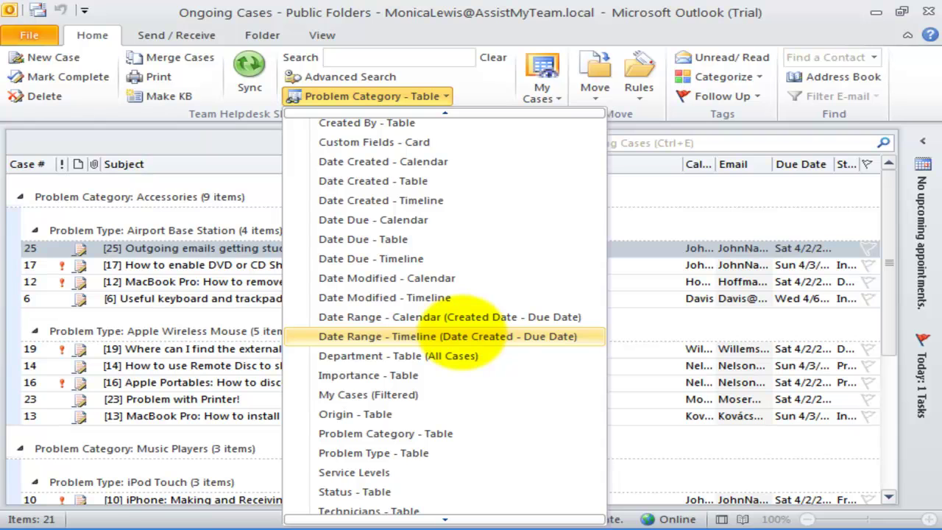
{"action": "left_click", "coordinate": [462, 332]}
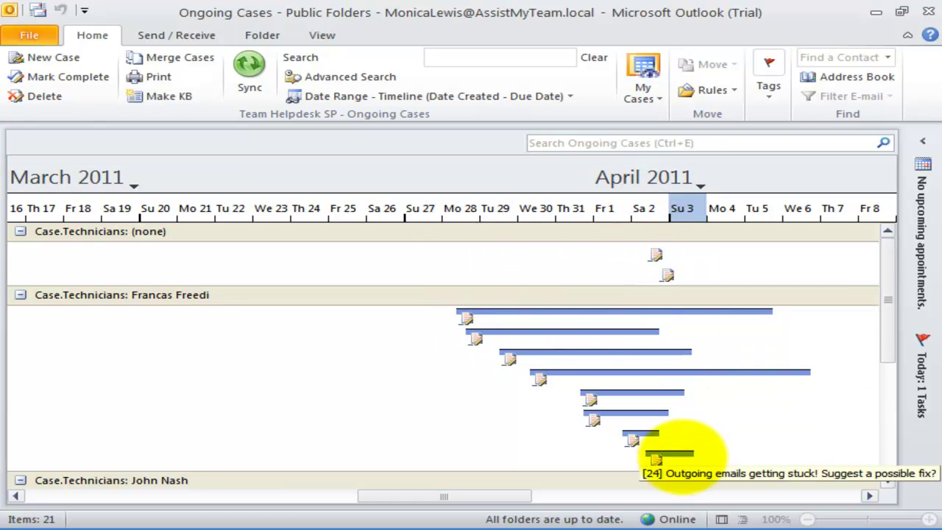
{"action": "scroll", "coordinate": [633, 354], "scroll_direction": "down", "scroll_amount": 3}
Step: Return the Ongoing Cases list to the Case Number view and look through it to its last case
{"action": "left_click", "coordinate": [558, 96]}
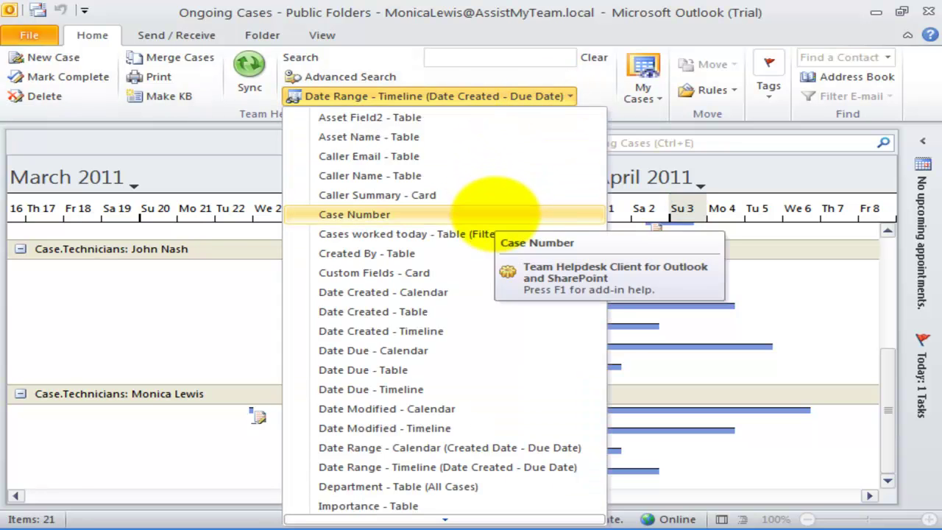
{"action": "left_click", "coordinate": [380, 214]}
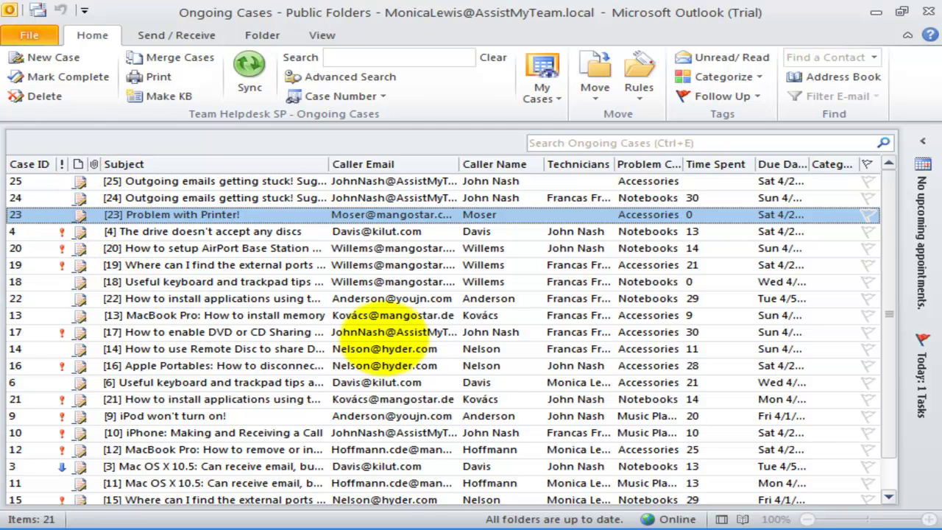
{"action": "left_click", "coordinate": [887, 480]}
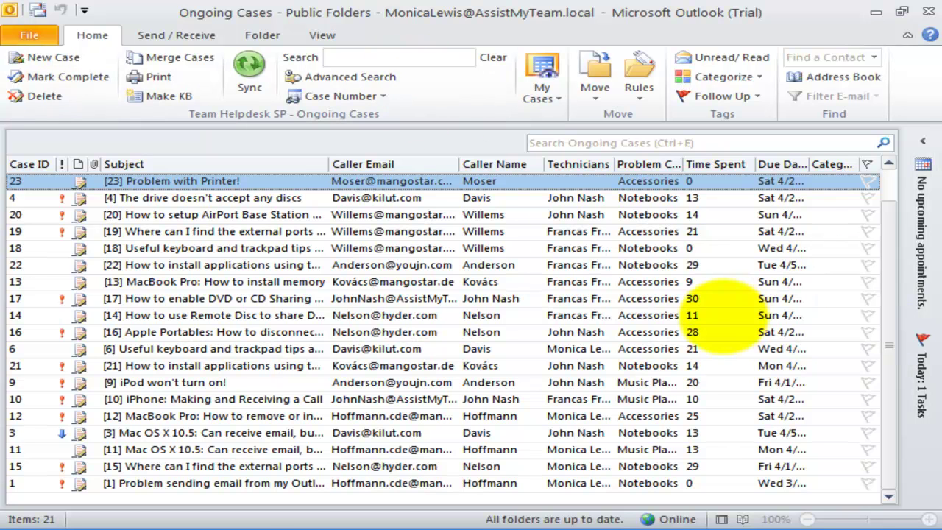
Step: Filter the list with the Cases worked today - Table (Filtered) view and select case 18
{"action": "left_click", "coordinate": [368, 101]}
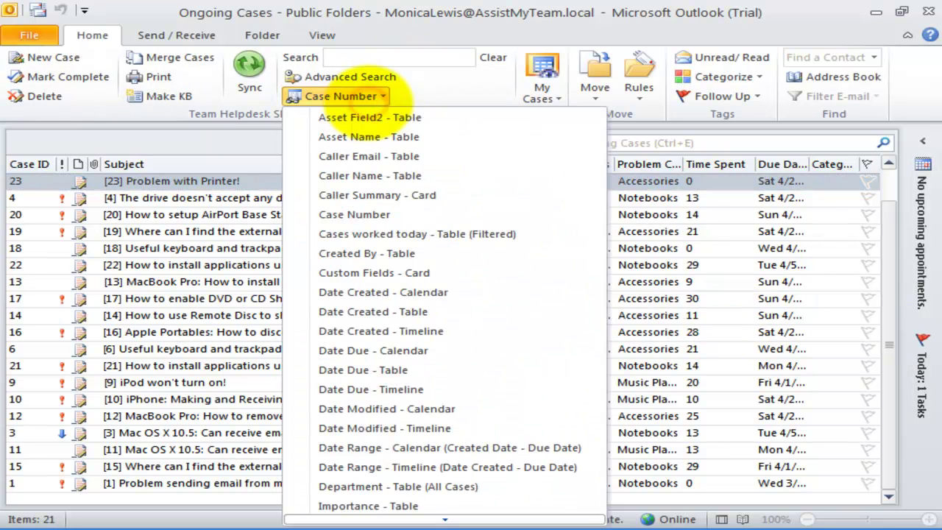
{"action": "left_click", "coordinate": [395, 234]}
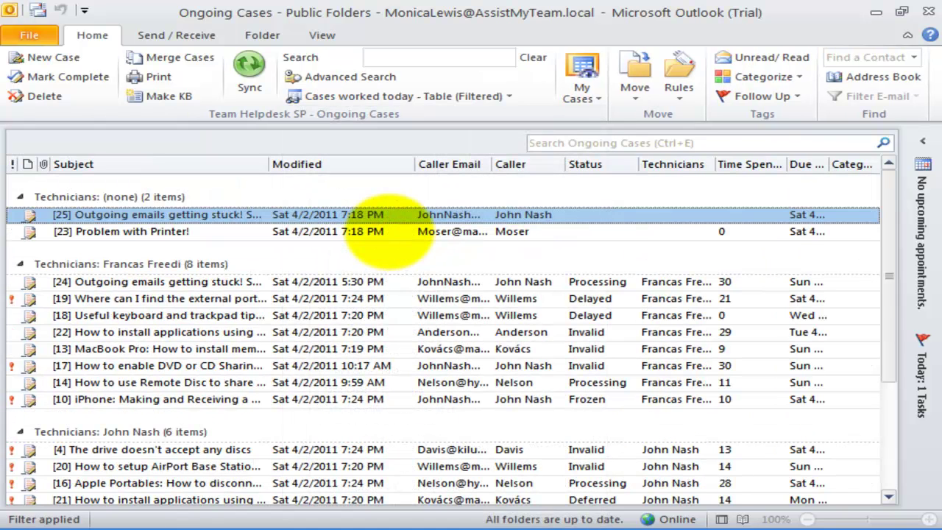
{"action": "left_click", "coordinate": [431, 315]}
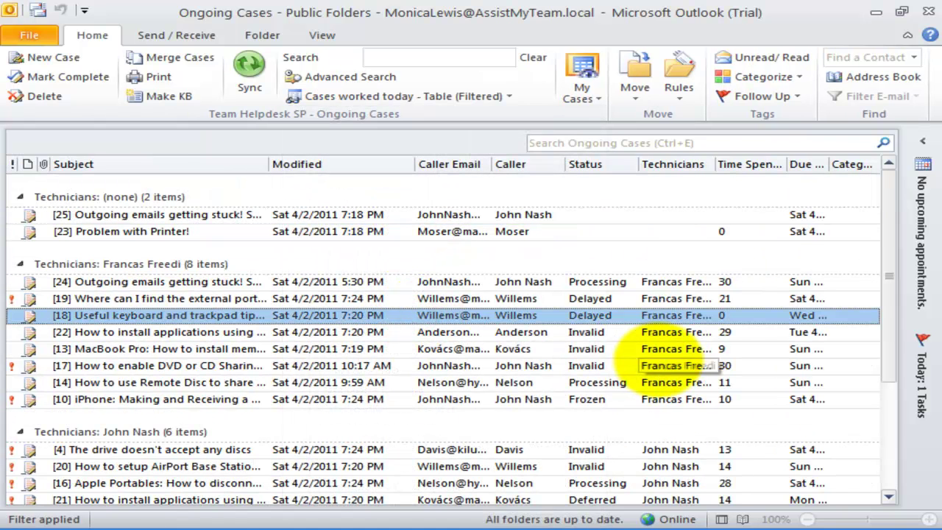
Step: Look through the cases worked today across the technician groups, selecting cases 17, 22, 20 and 6
{"action": "left_click", "coordinate": [678, 365]}
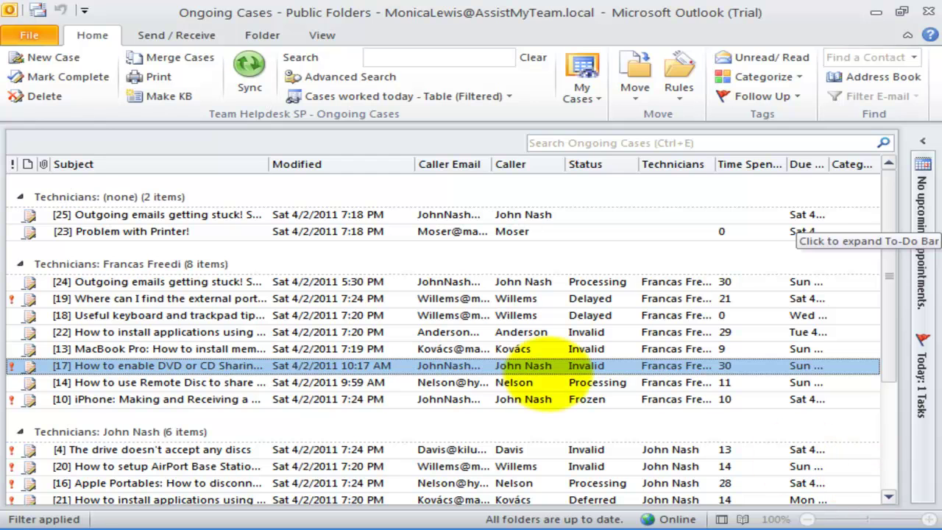
{"action": "left_click", "coordinate": [370, 335]}
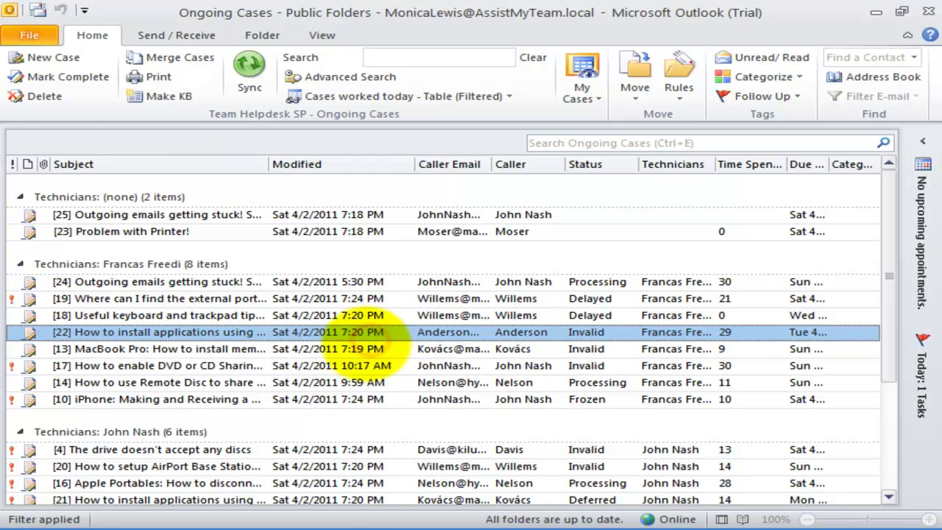
{"action": "left_click", "coordinate": [347, 465]}
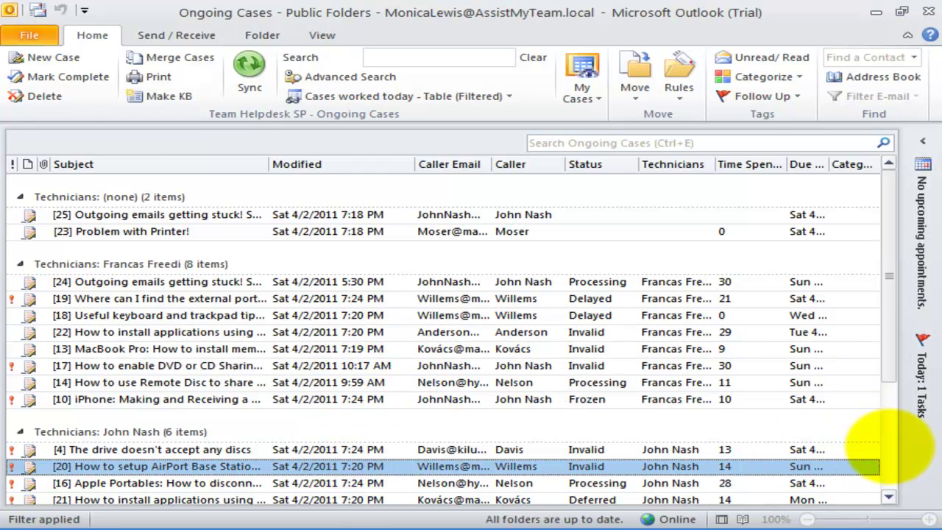
{"action": "left_click", "coordinate": [890, 448]}
{"action": "left_click", "coordinate": [552, 436]}
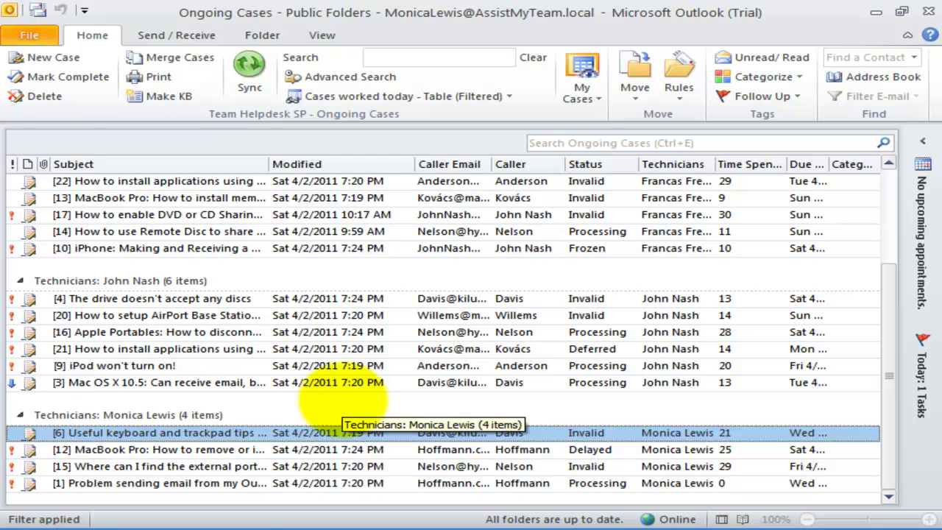
Step: Display the ongoing cases in the Date Created - Calendar view by month, go back to late March and select case 10
{"action": "left_click", "coordinate": [464, 97]}
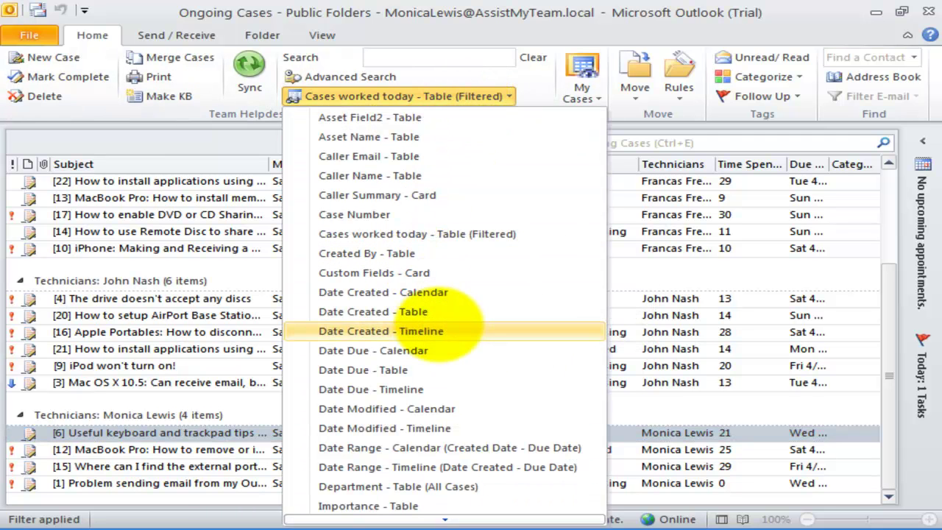
{"action": "left_click", "coordinate": [417, 290]}
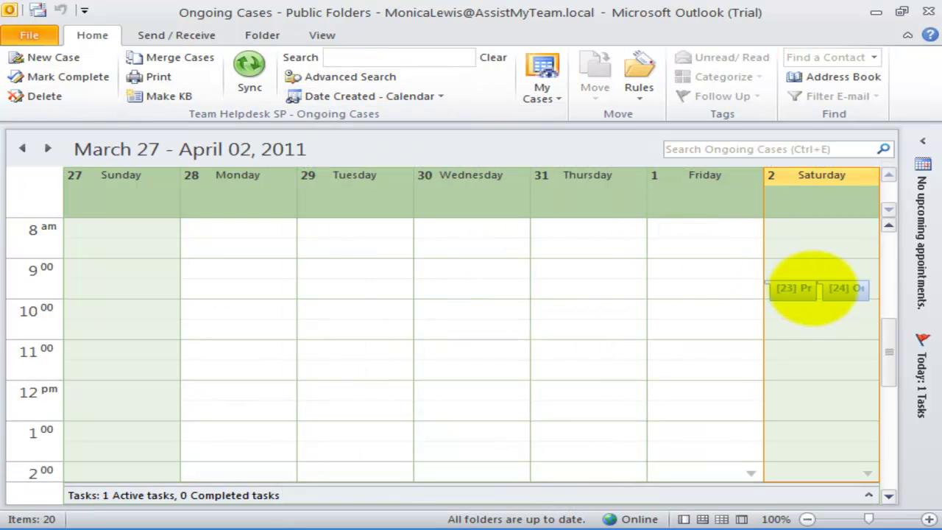
{"action": "left_click", "coordinate": [322, 34]}
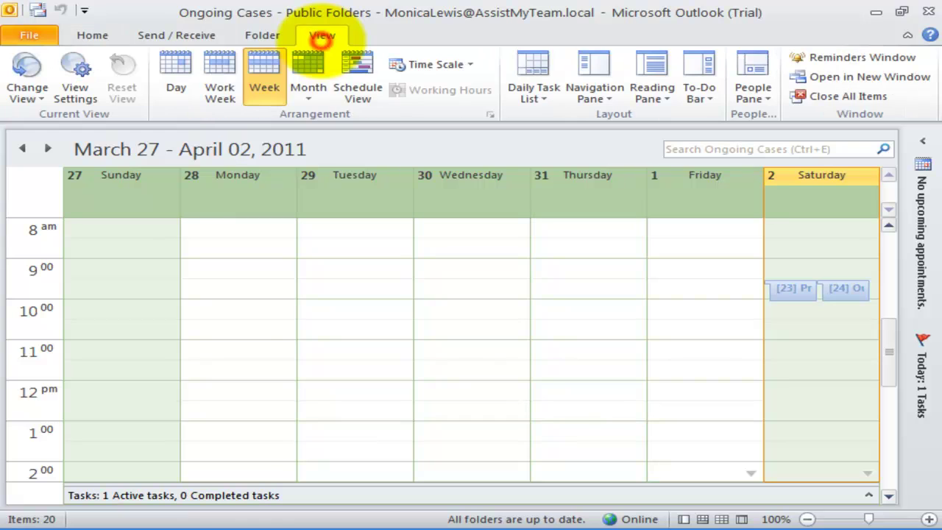
{"action": "left_click", "coordinate": [308, 81]}
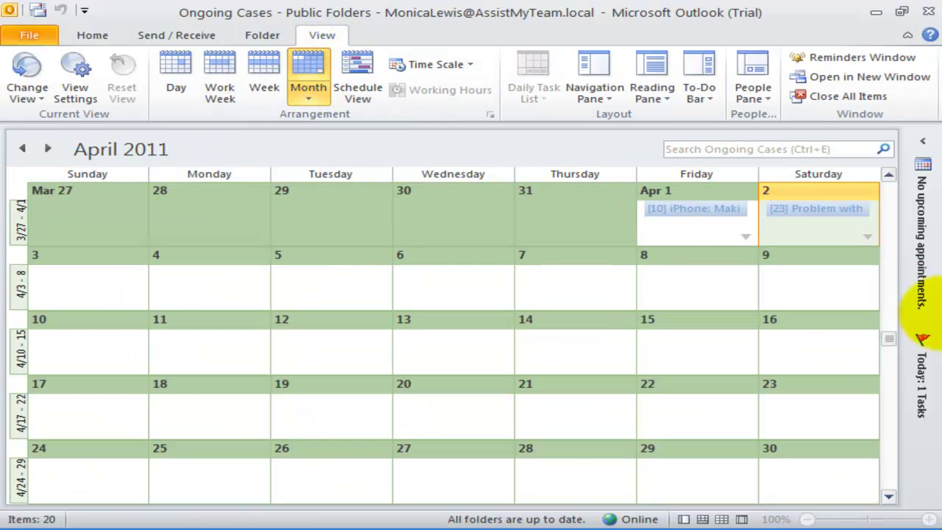
{"action": "left_click", "coordinate": [889, 174]}
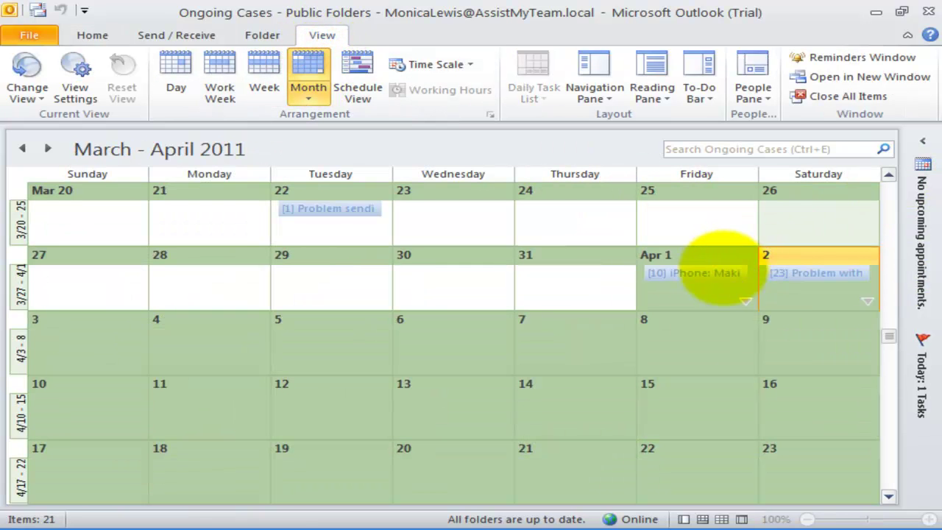
{"action": "left_click", "coordinate": [716, 272]}
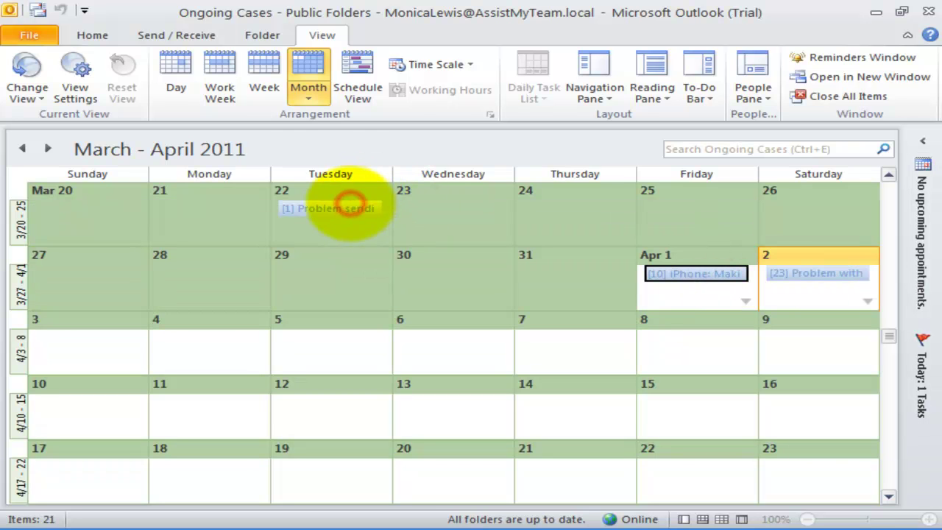
Step: Compare the calendar's week and work week arrangements, return it to the month arrangement and look through March and April 2011
{"action": "left_click", "coordinate": [265, 83]}
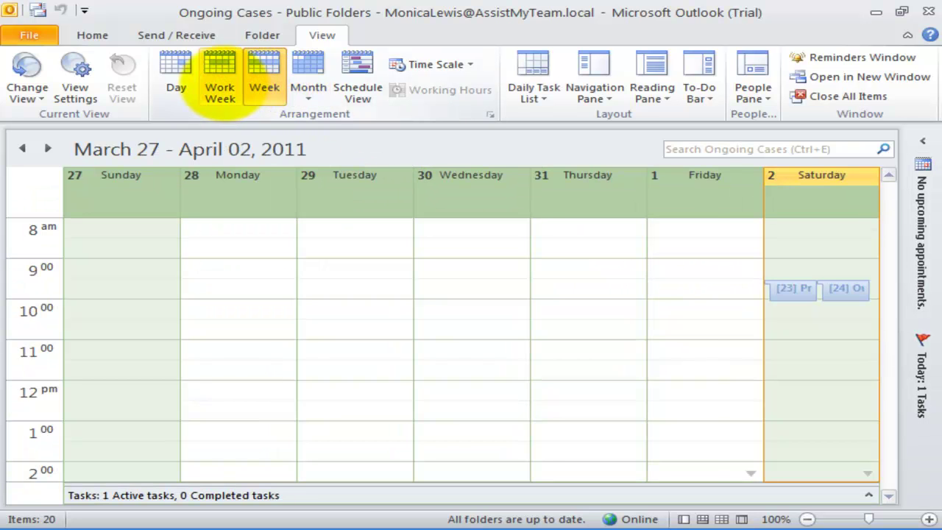
{"action": "left_click", "coordinate": [219, 83]}
{"action": "left_click", "coordinate": [254, 83]}
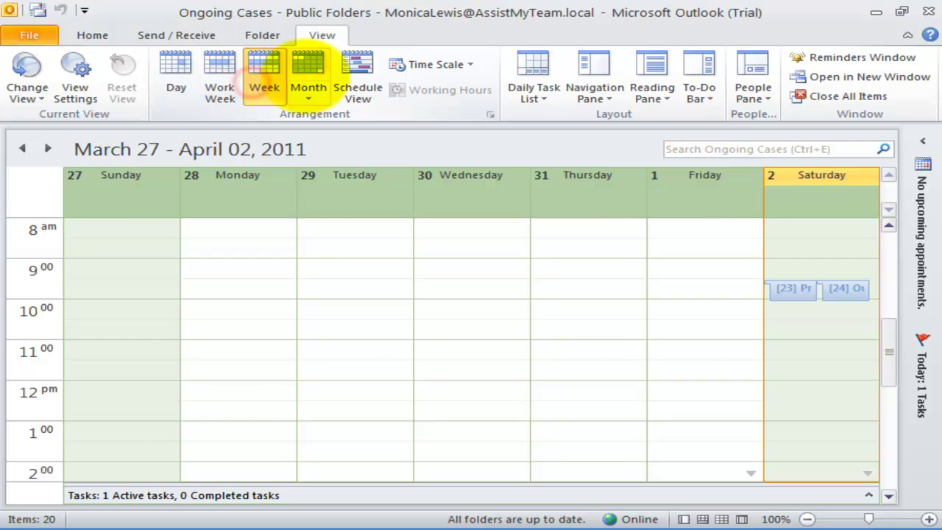
{"action": "left_click", "coordinate": [309, 81]}
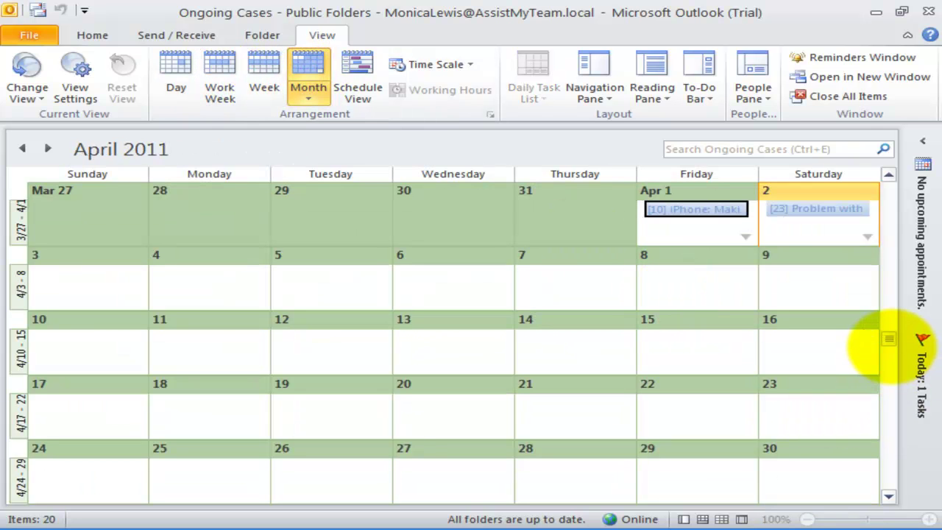
{"action": "scroll", "coordinate": [886, 350], "scroll_direction": "down", "scroll_amount": 5}
{"action": "scroll", "coordinate": [729, 401], "scroll_direction": "up", "scroll_amount": 8}
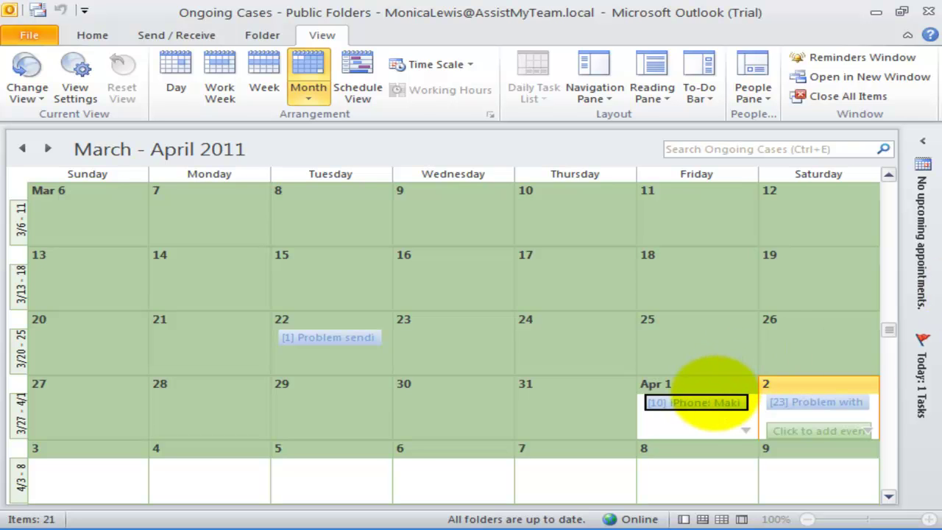
Step: Open case 10 from the April 1 calendar entry to view its support request, and close it again
{"action": "left_click", "coordinate": [716, 402]}
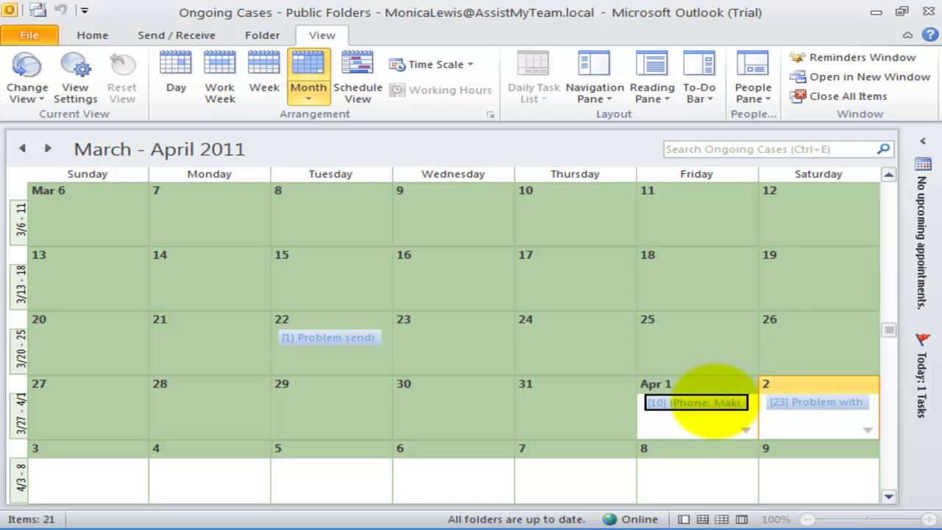
{"action": "left_click", "coordinate": [716, 401]}
{"action": "double_click", "coordinate": [716, 402]}
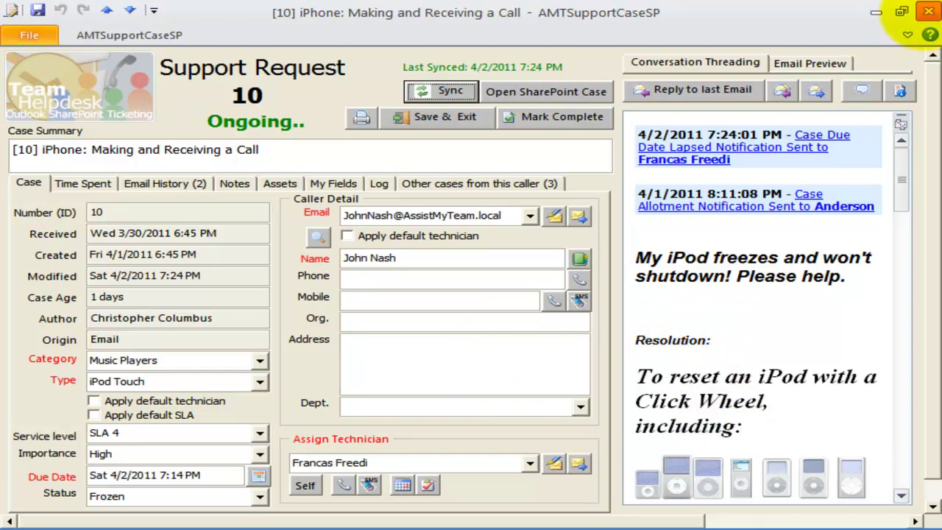
{"action": "left_click", "coordinate": [928, 12]}
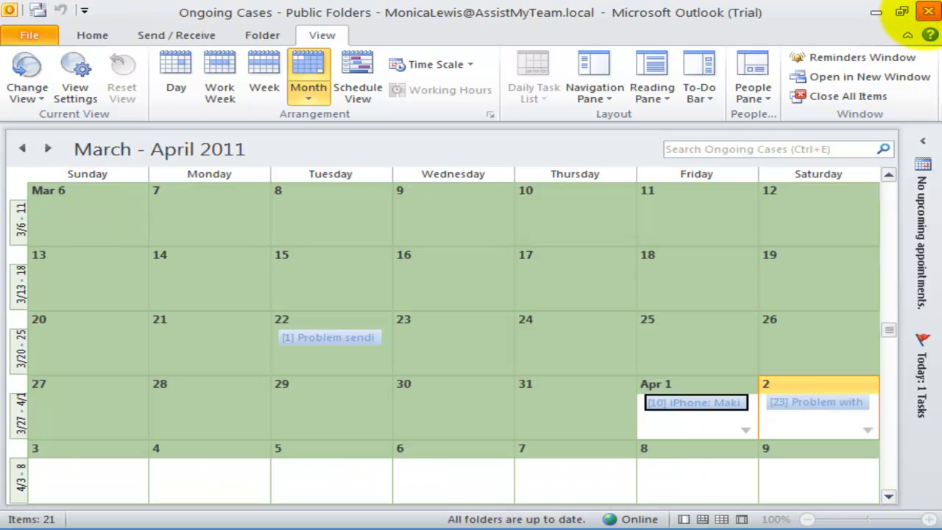
Step: Display the ongoing cases in the Technicians - Table view and look through the technician groups to the last one
{"action": "left_click", "coordinate": [95, 35]}
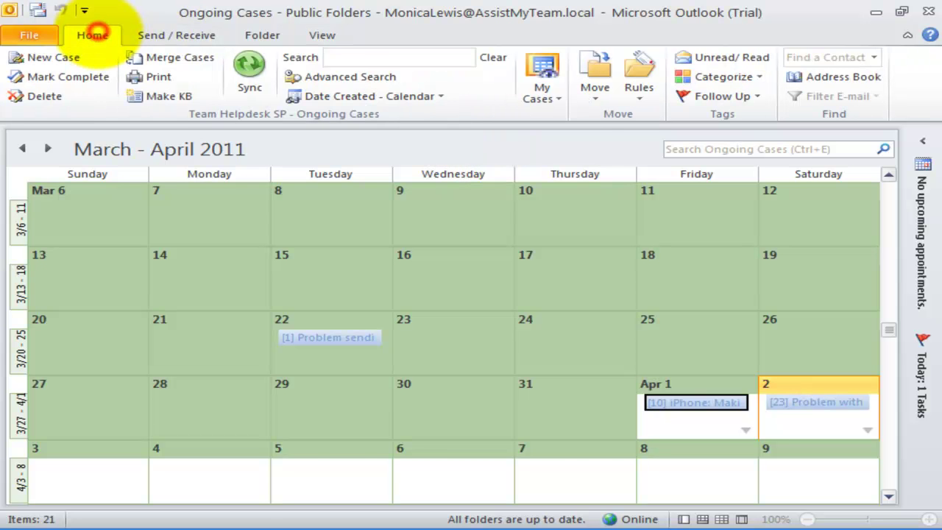
{"action": "left_click", "coordinate": [354, 95]}
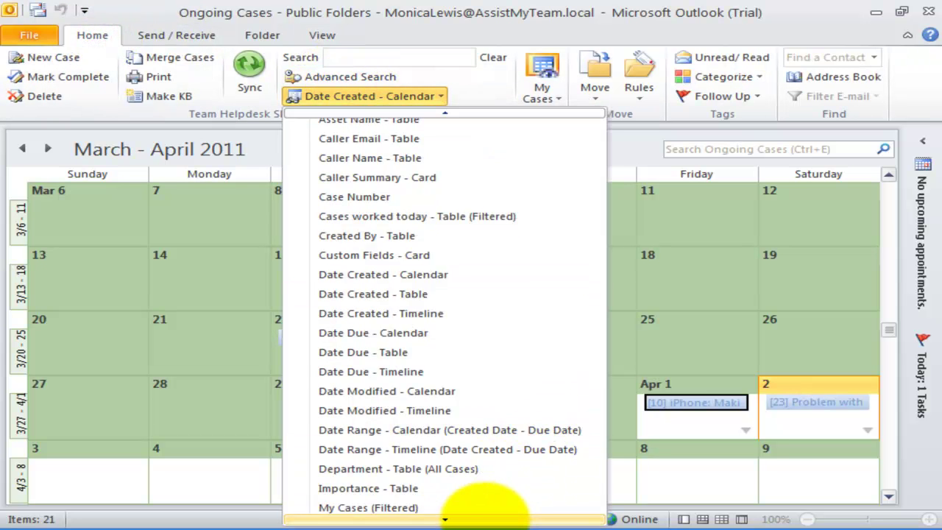
{"action": "left_click", "coordinate": [381, 495]}
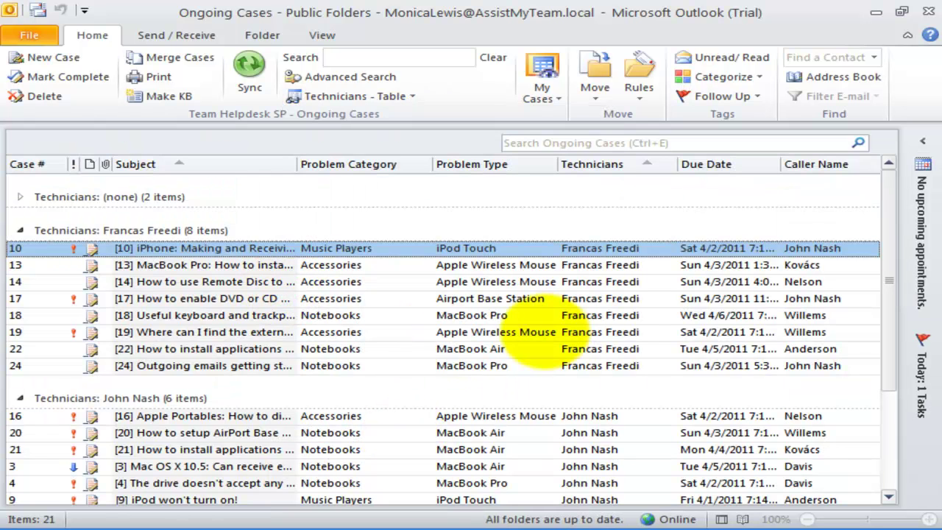
{"action": "left_click", "coordinate": [891, 410]}
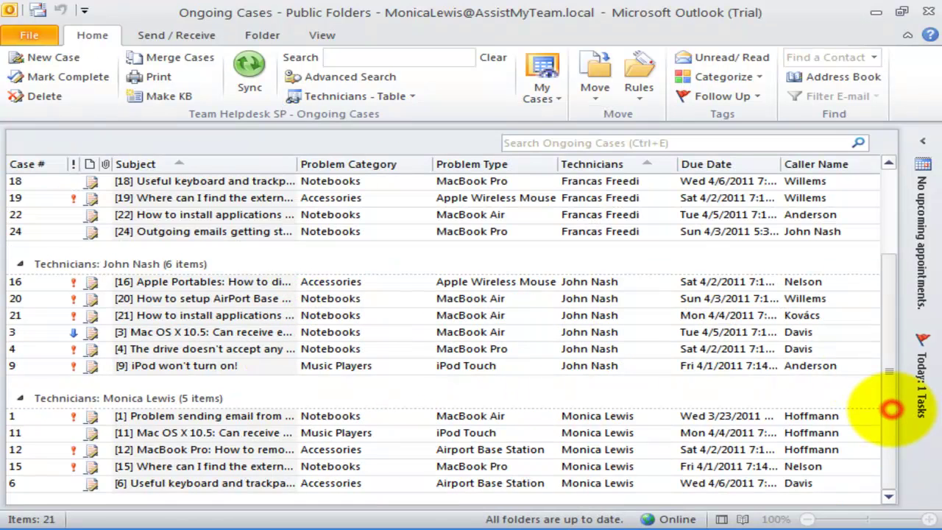
Step: Collapse and re-expand the technician group that starts with case 16, and select case 18
{"action": "left_click", "coordinate": [18, 264]}
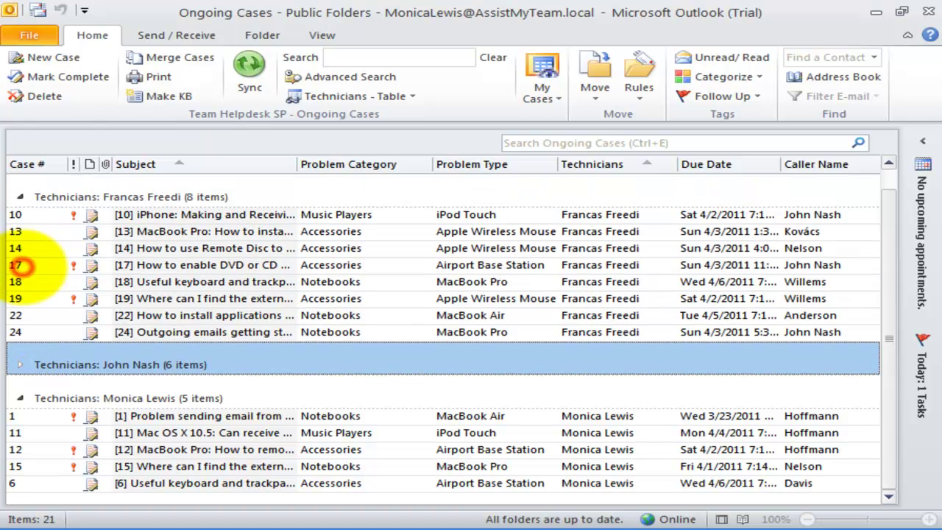
{"action": "left_click", "coordinate": [21, 365]}
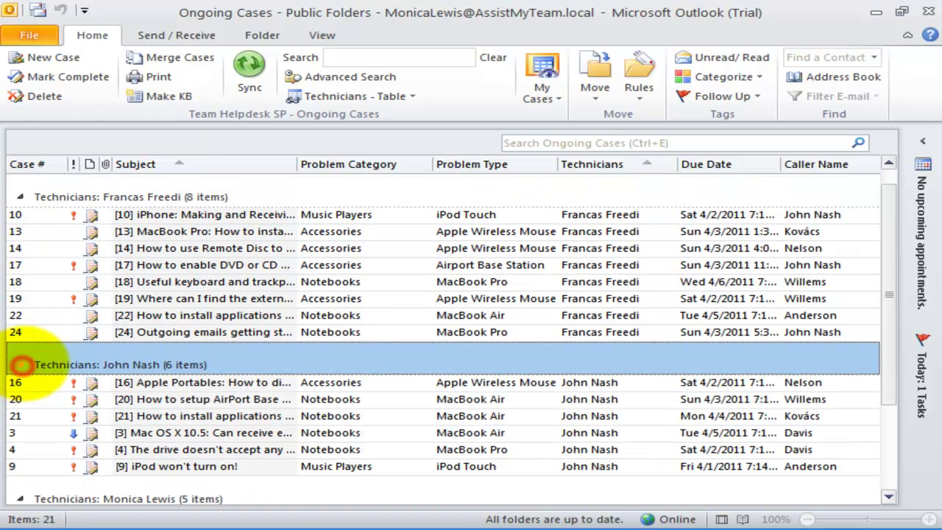
{"action": "left_click", "coordinate": [184, 282]}
Step: Assign unassigned case 25 to the technician handling case 10 and case 23 to the technician handling case 16, and select case 10
{"action": "left_click", "coordinate": [888, 180]}
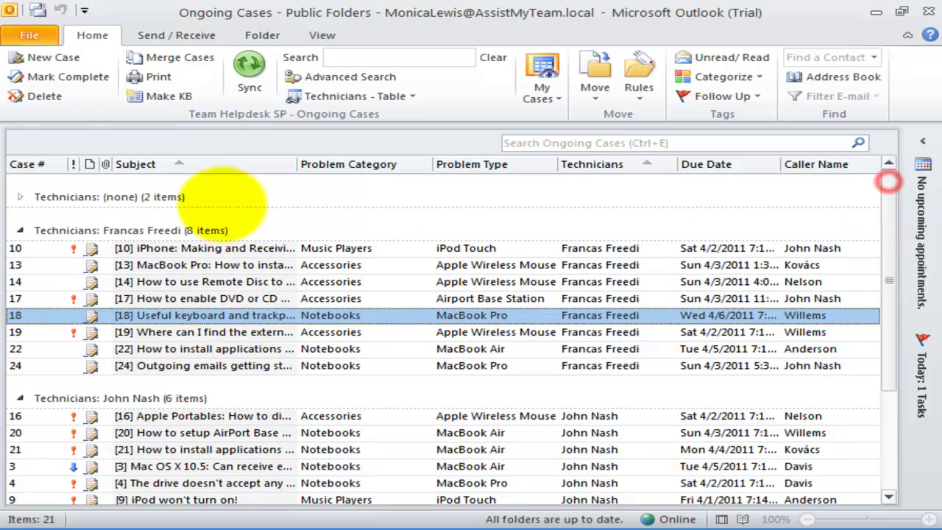
{"action": "left_click", "coordinate": [20, 197]}
{"action": "left_click_drag", "start_coordinate": [151, 232], "coordinate": [151, 342]}
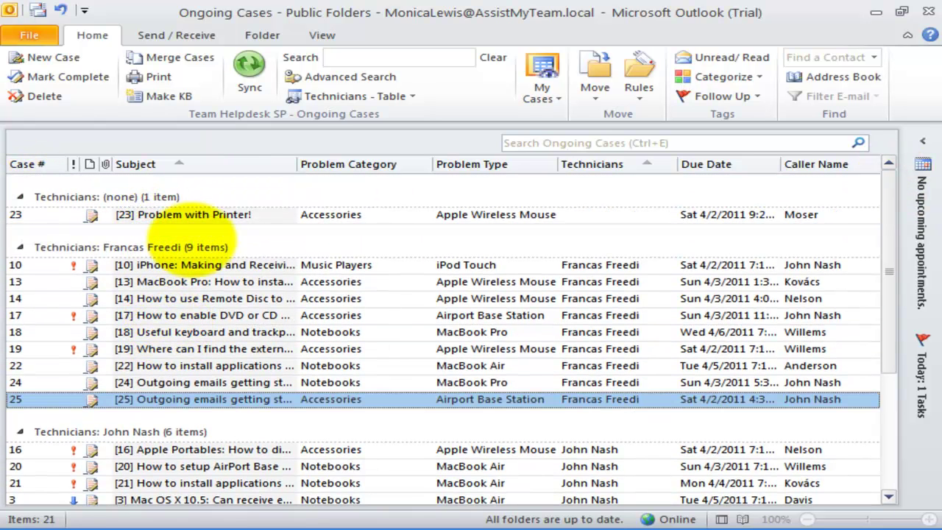
{"action": "left_click_drag", "start_coordinate": [214, 218], "coordinate": [209, 471]}
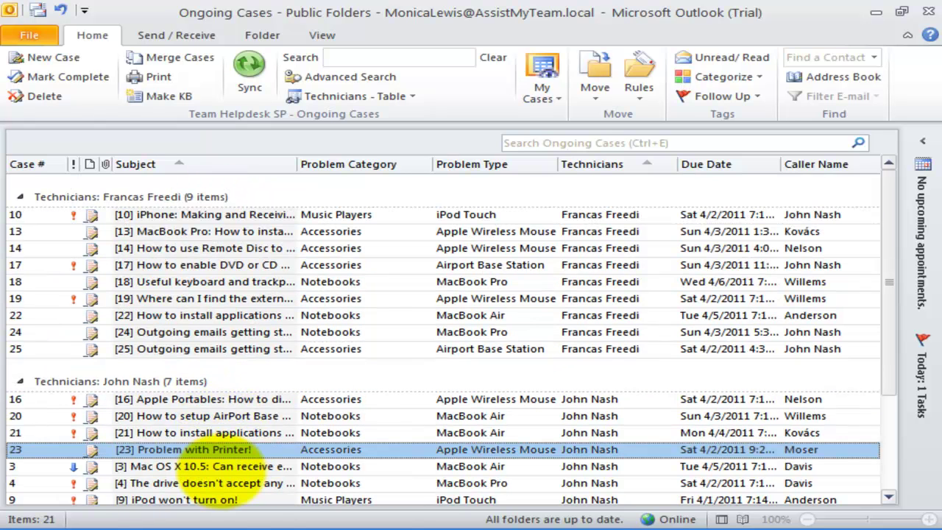
{"action": "left_click", "coordinate": [694, 213]}
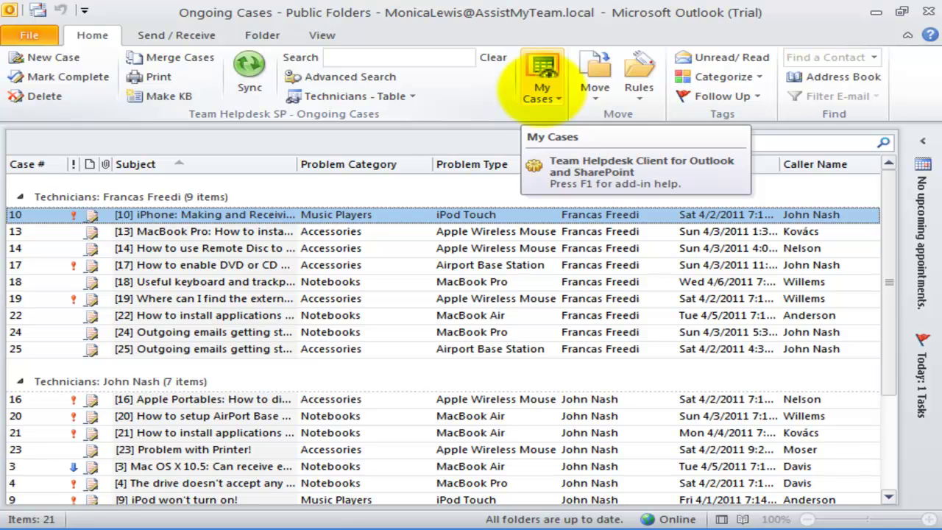
Step: Show My Ongoing Cases and preview cases 6, 15, 11 and 1 in turn
{"action": "left_click", "coordinate": [542, 86]}
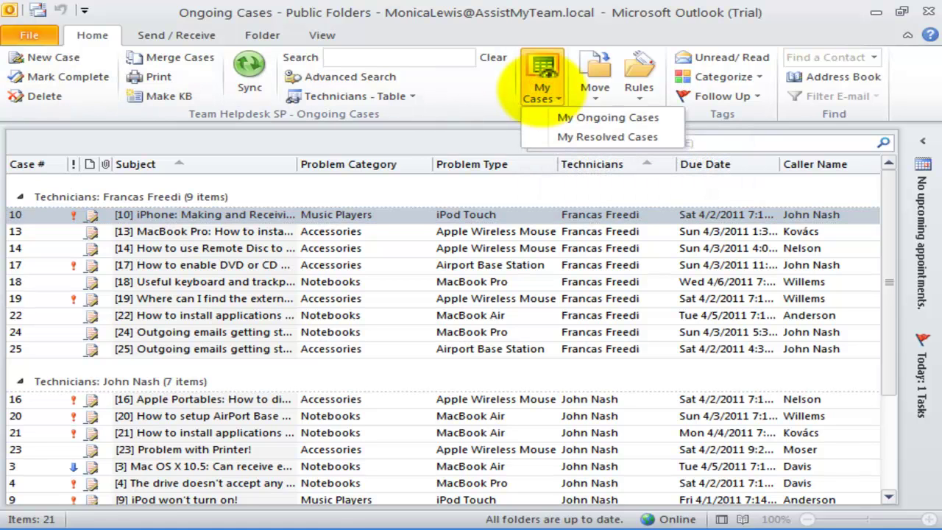
{"action": "left_click", "coordinate": [563, 117]}
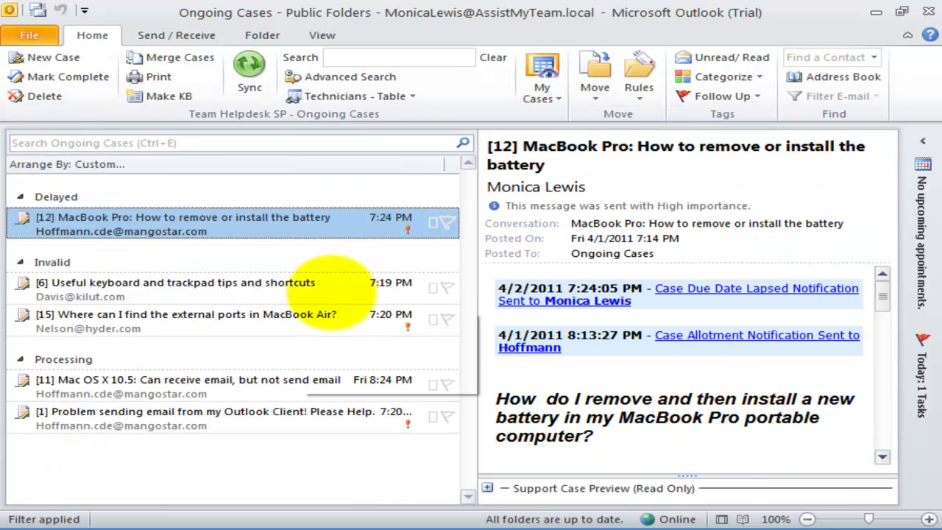
{"action": "left_click", "coordinate": [332, 292]}
{"action": "left_click", "coordinate": [328, 315]}
{"action": "left_click", "coordinate": [324, 380]}
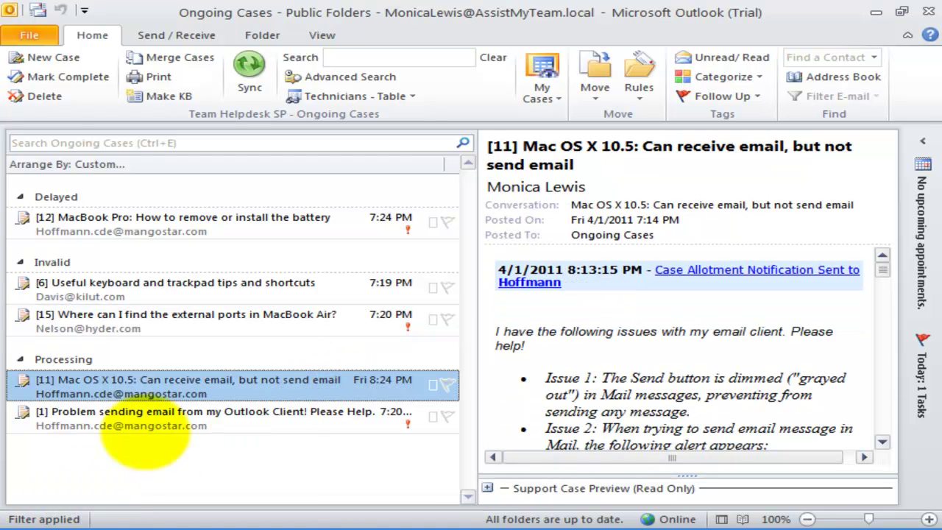
{"action": "left_click", "coordinate": [176, 414]}
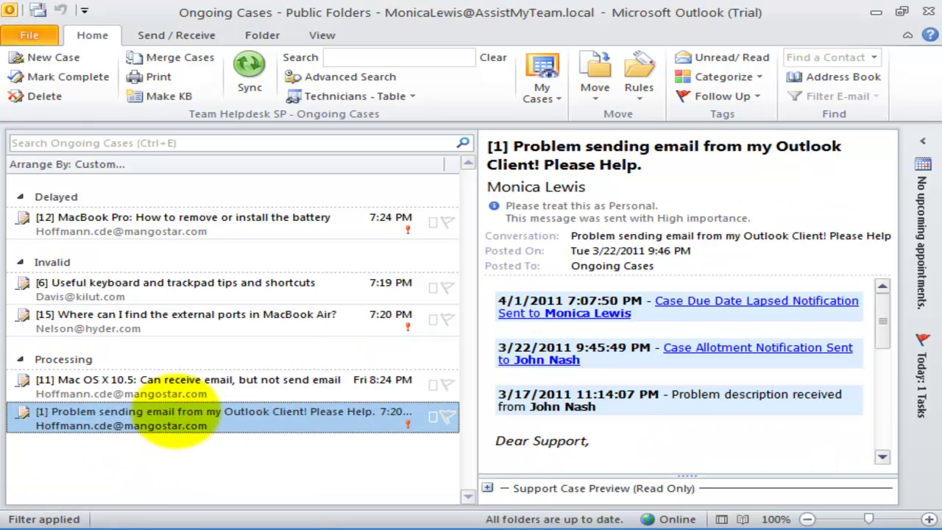
Step: Return the Ongoing Cases list to the Technicians - Table view and bring up the commands for changing the current view
{"action": "left_click", "coordinate": [400, 96]}
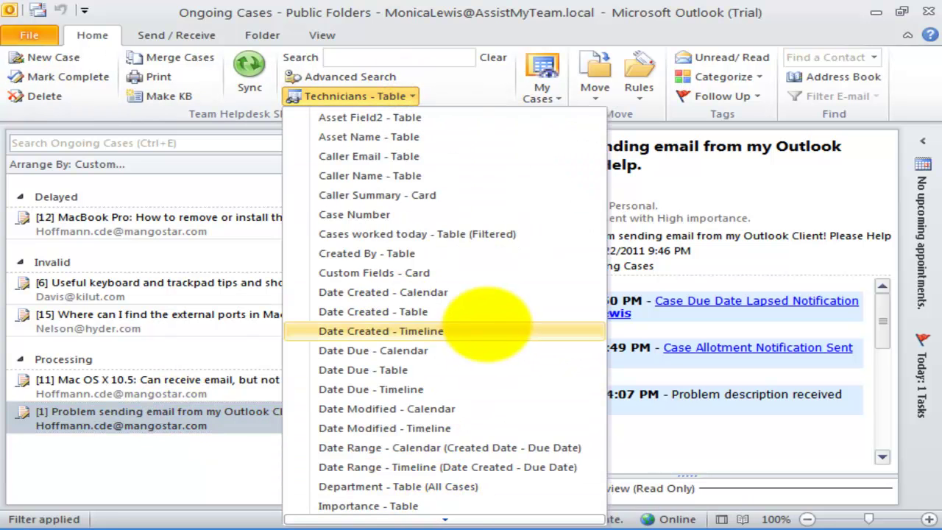
{"action": "mouse_move", "coordinate": [444, 517]}
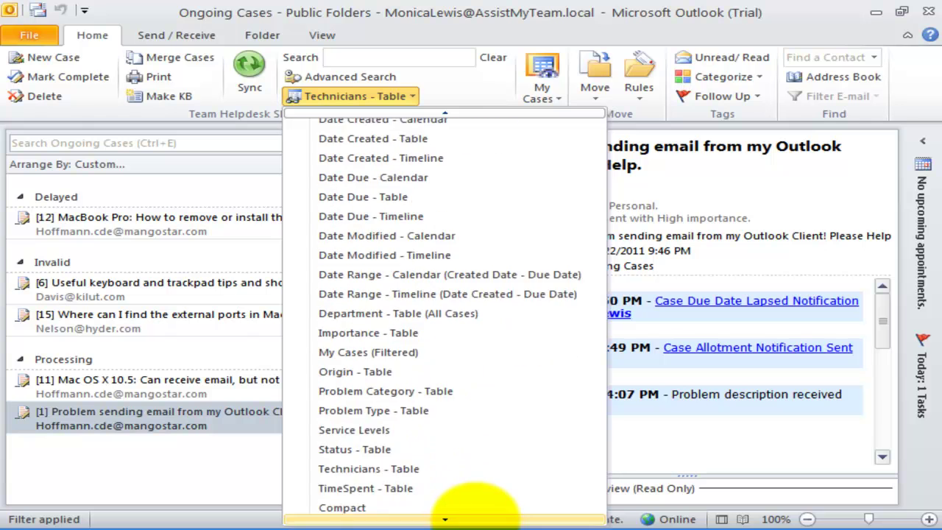
{"action": "left_click", "coordinate": [474, 441]}
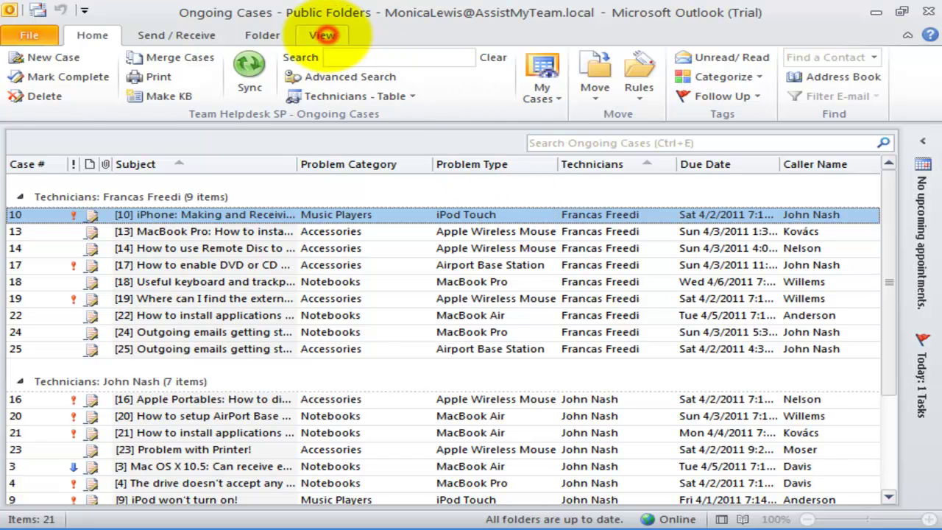
{"action": "left_click", "coordinate": [325, 34]}
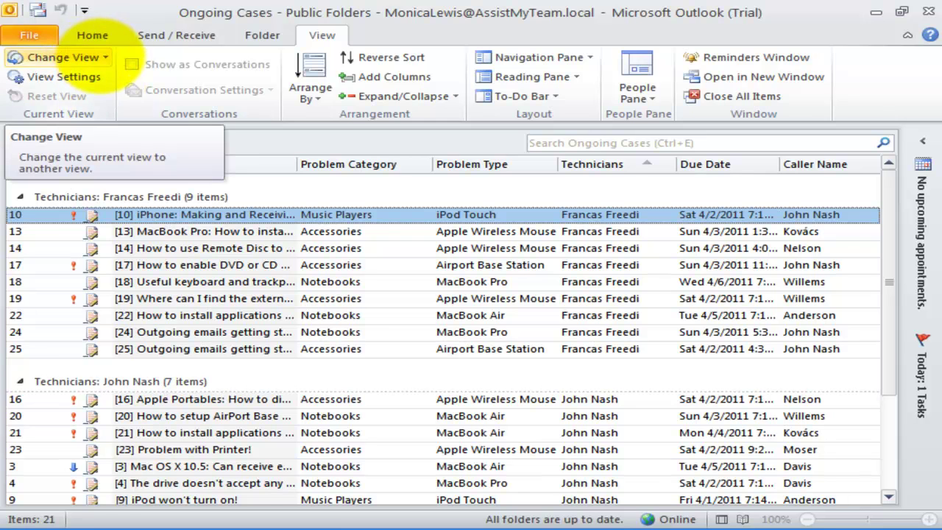
Step: Review the folder's view management options and the advanced settings of the Asset Field2 - Table view without changing them
{"action": "left_click", "coordinate": [89, 55]}
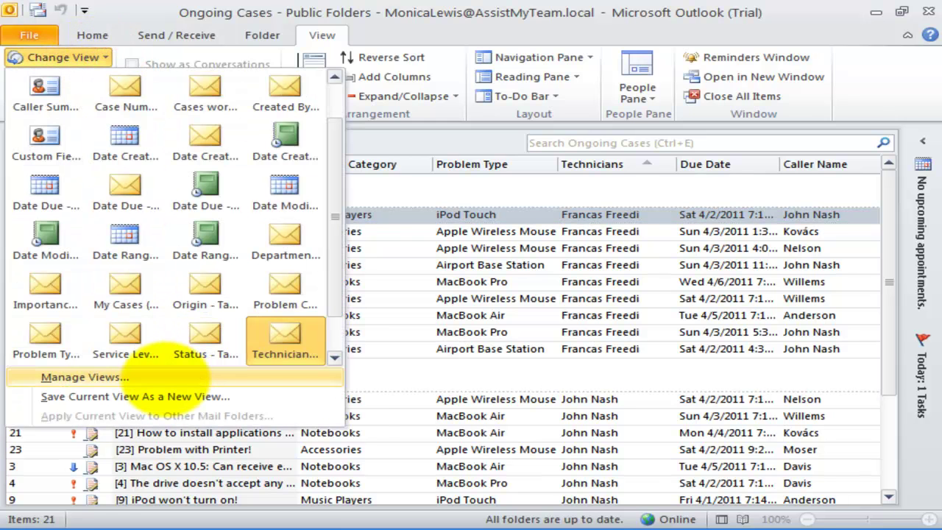
{"action": "left_click", "coordinate": [168, 378]}
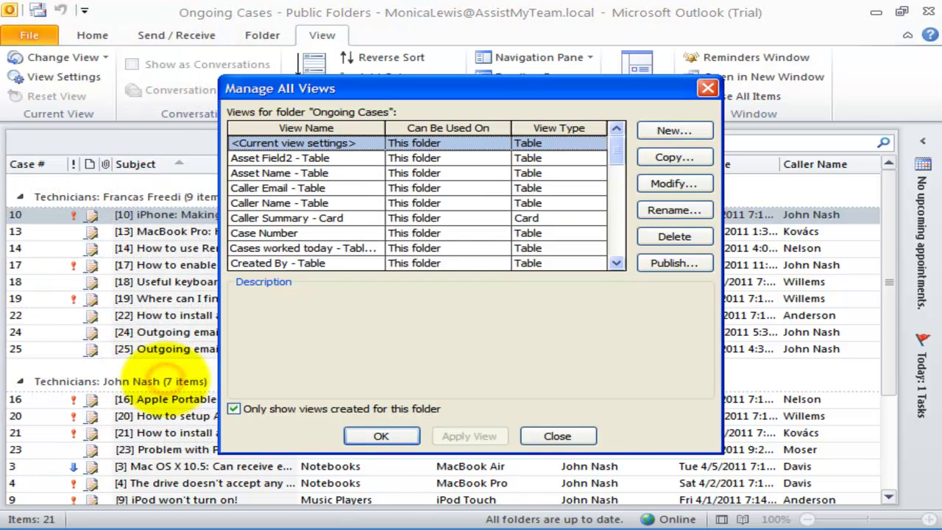
{"action": "left_click", "coordinate": [379, 158]}
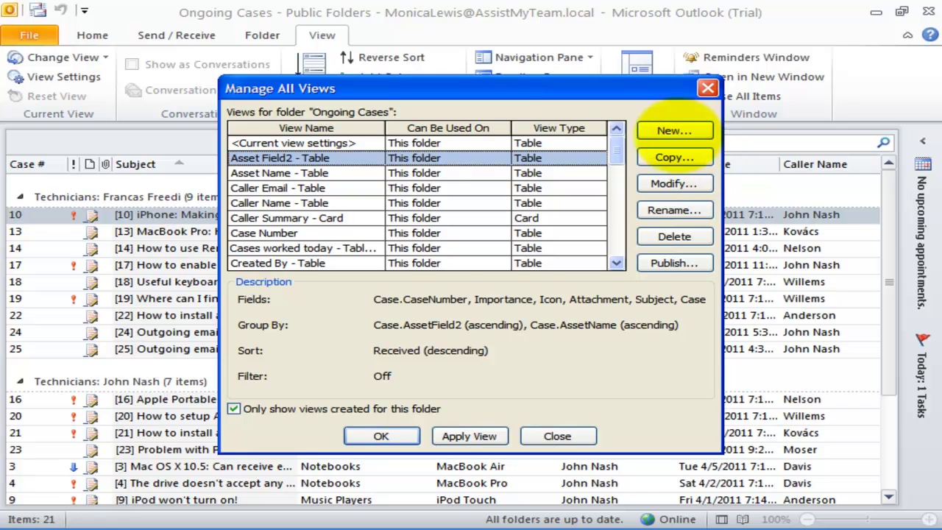
{"action": "left_click", "coordinate": [674, 184]}
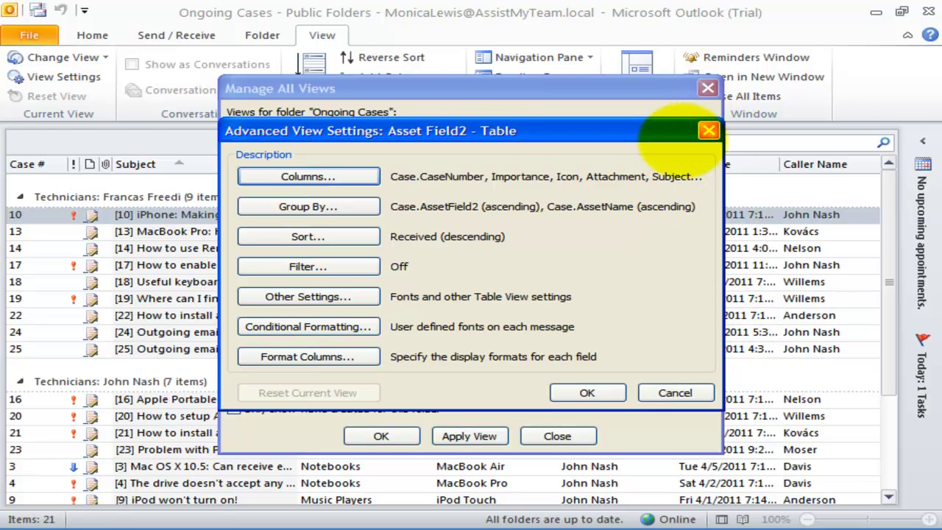
{"action": "left_click", "coordinate": [708, 130]}
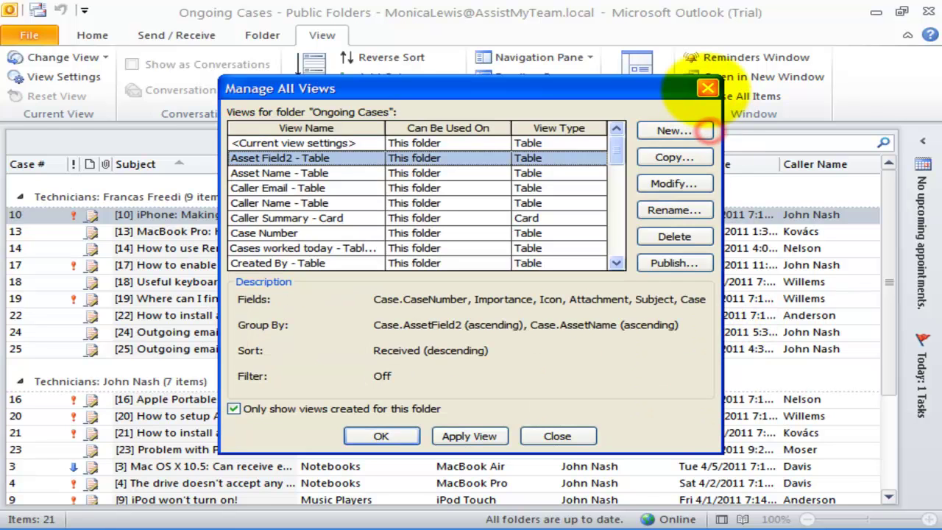
{"action": "left_click", "coordinate": [708, 88]}
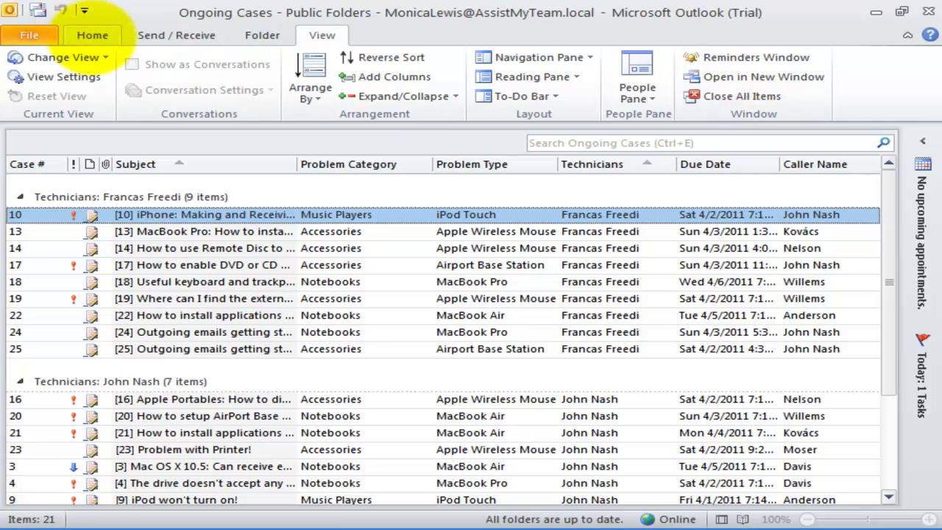
{"action": "left_click", "coordinate": [92, 36]}
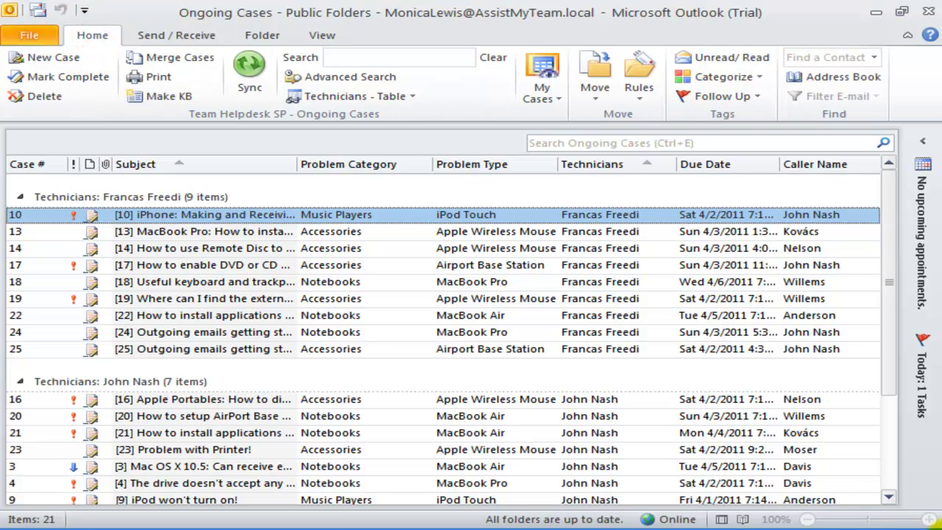
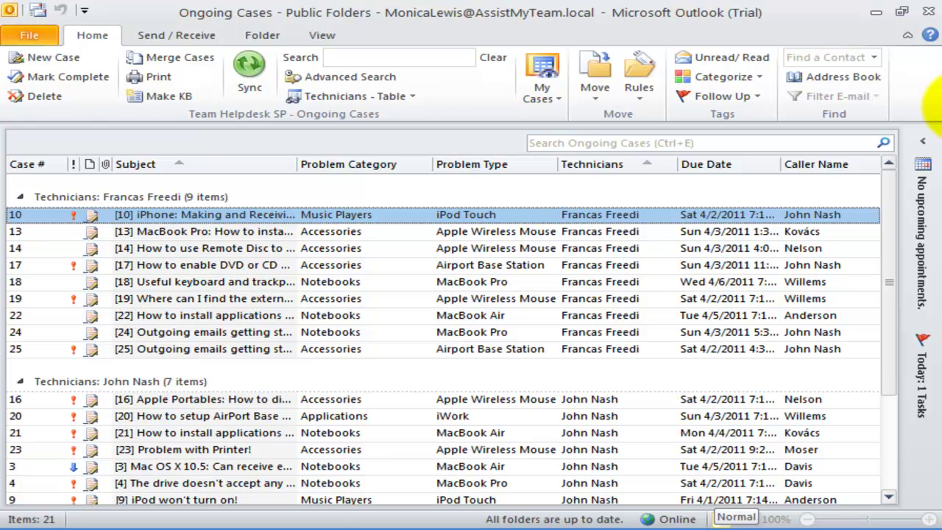
Step: Search the ongoing cases for "MacBook Pro"
{"action": "left_click", "coordinate": [416, 57]}
{"action": "type", "text": "MacBook Pro"}
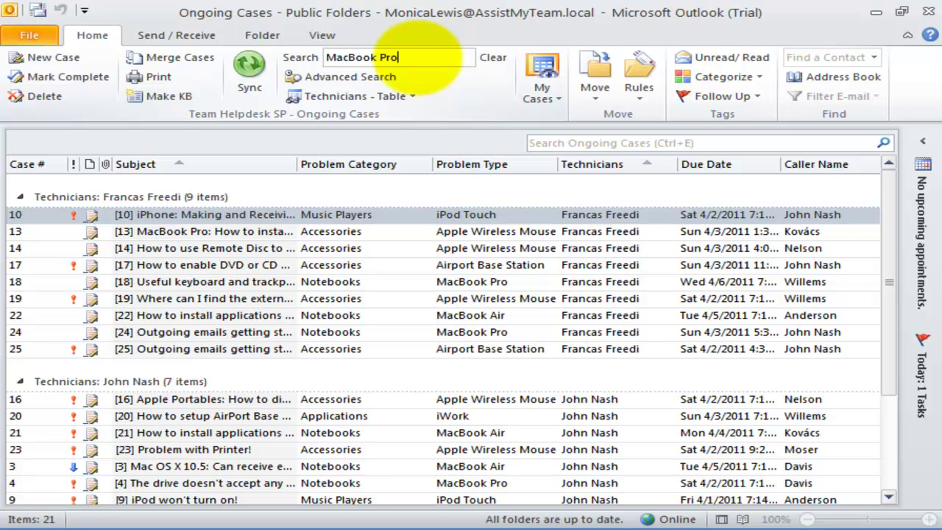
{"action": "key", "text": "Return"}
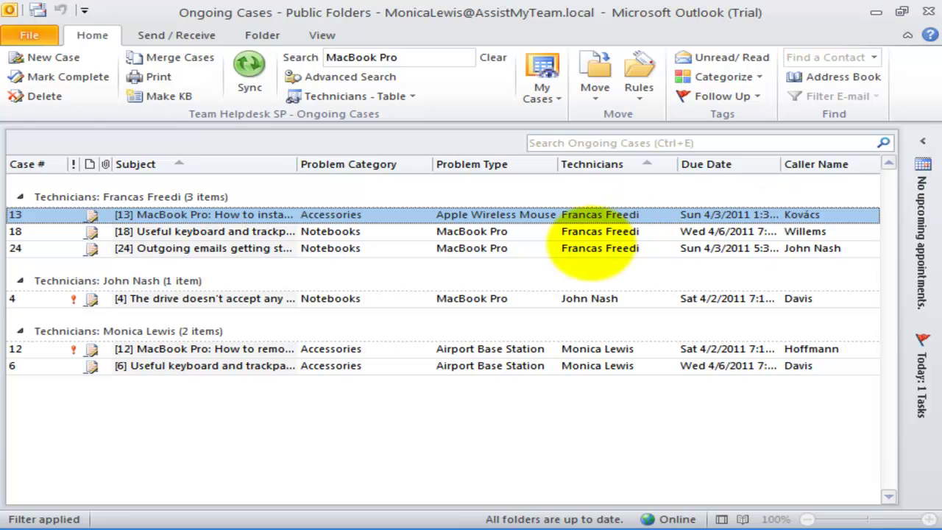
Step: Browse the matching cases by selecting 18, 13, 12 and 18 again, and clear the search
{"action": "left_click", "coordinate": [272, 291]}
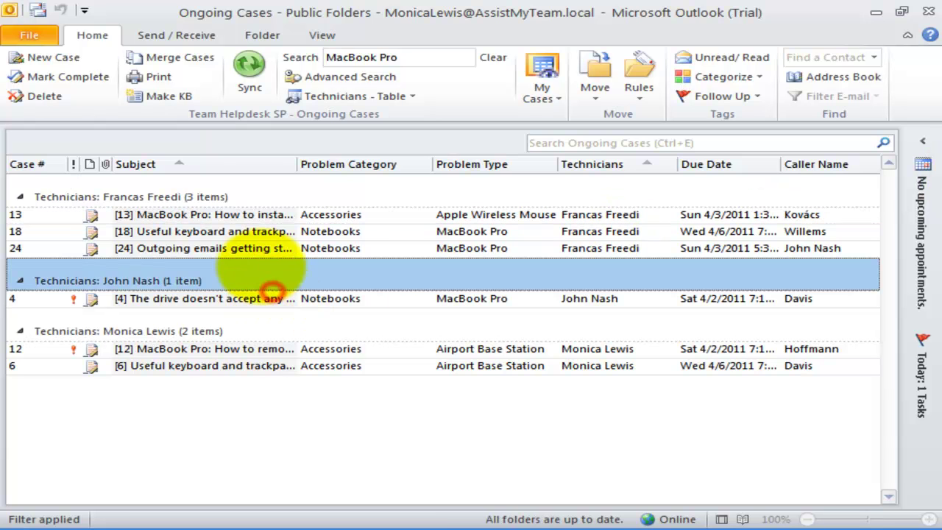
{"action": "left_click", "coordinate": [259, 232]}
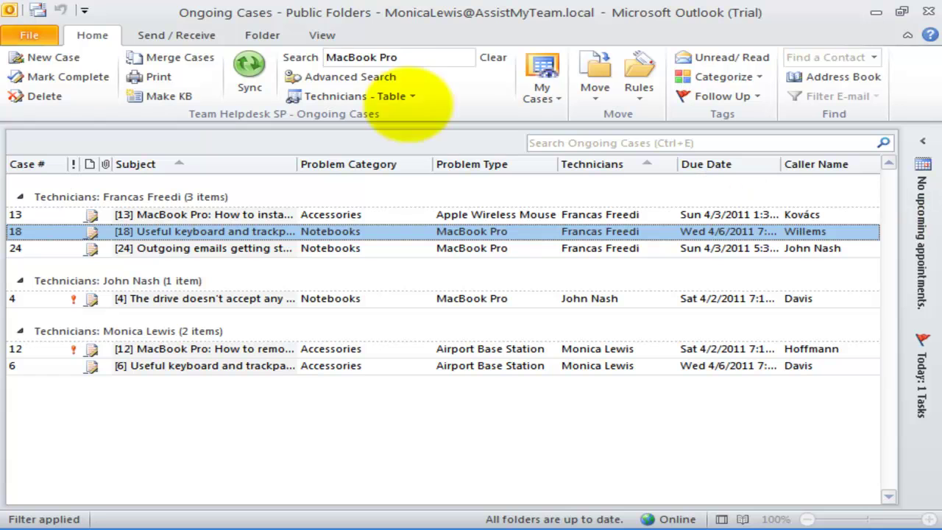
{"action": "left_click", "coordinate": [391, 78]}
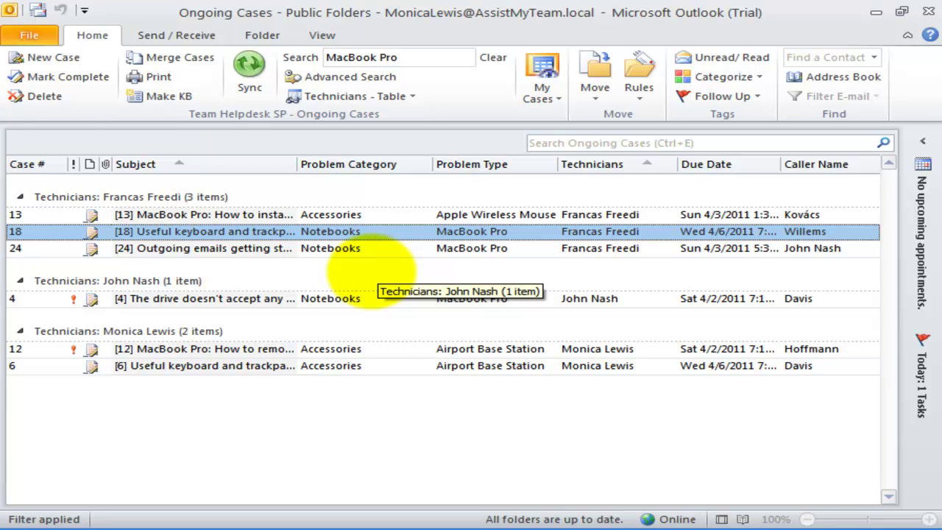
{"action": "left_click", "coordinate": [248, 214]}
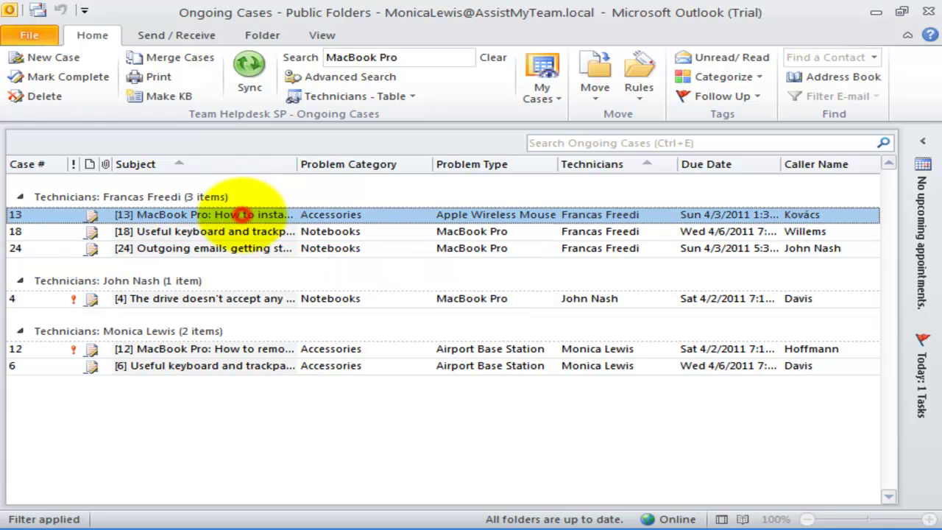
{"action": "left_click", "coordinate": [236, 349]}
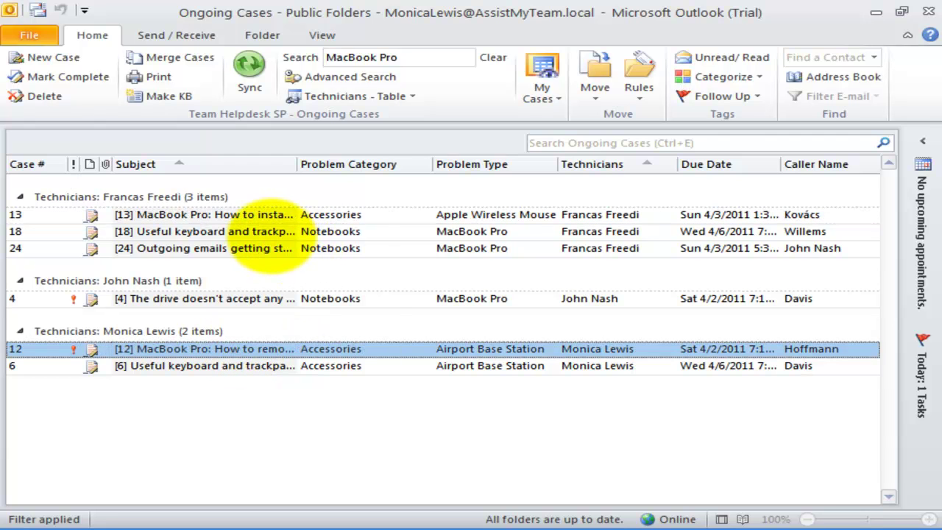
{"action": "left_click", "coordinate": [247, 232]}
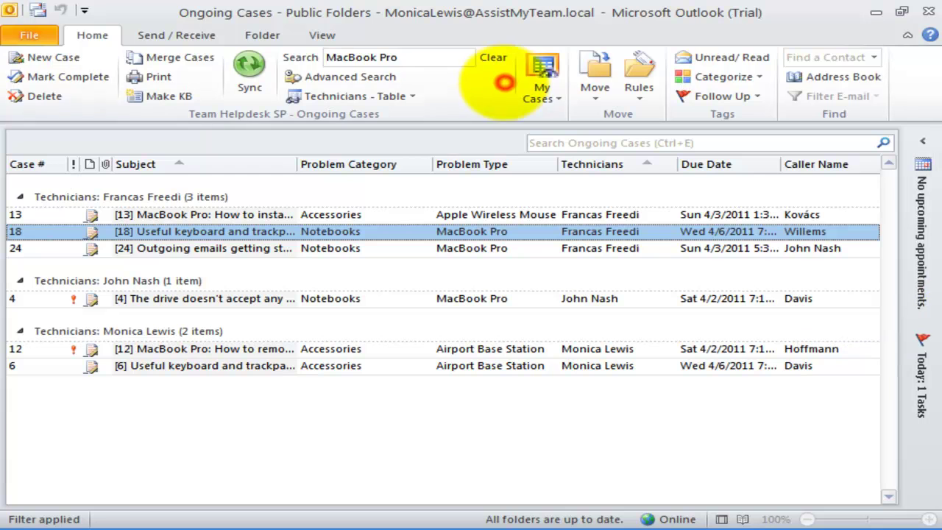
{"action": "left_click", "coordinate": [494, 58]}
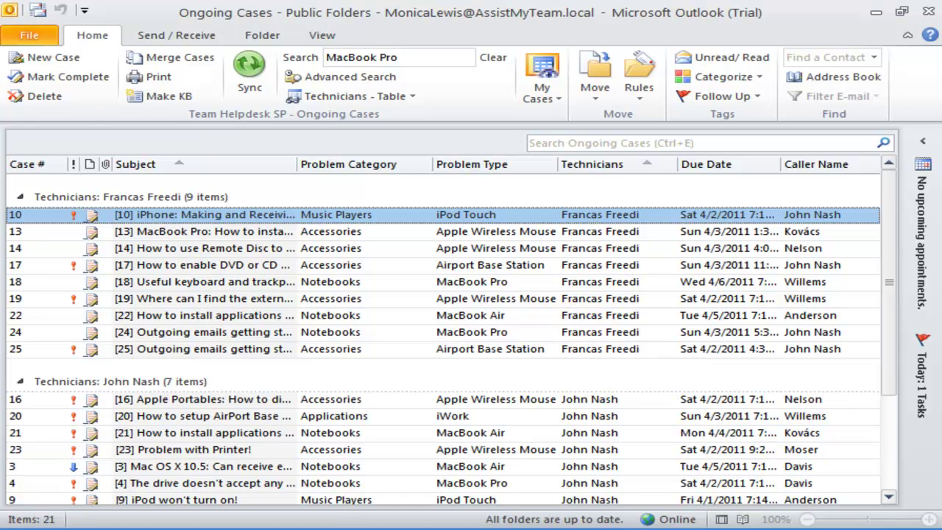
Step: Search the ongoing cases for both keywords with "MacBook + DVD", and clear the search
{"action": "left_click", "coordinate": [454, 58]}
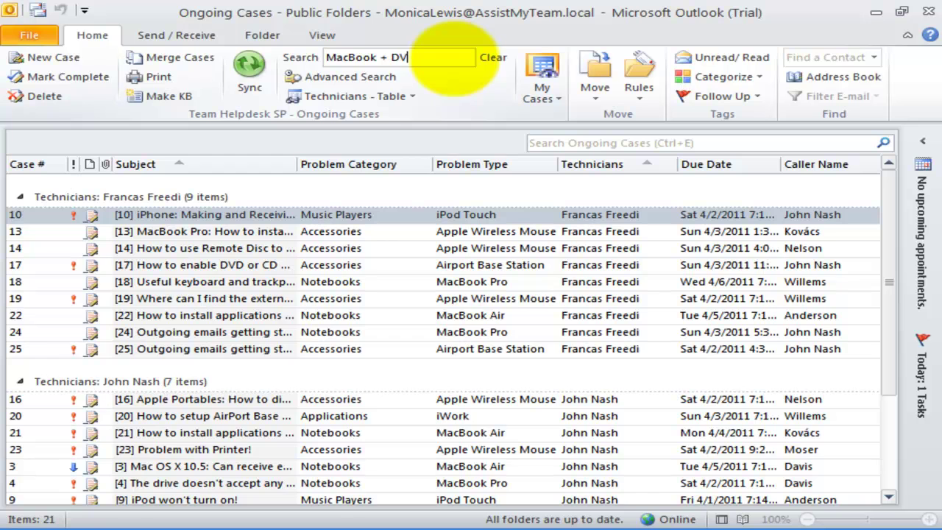
{"action": "key", "text": "Return"}
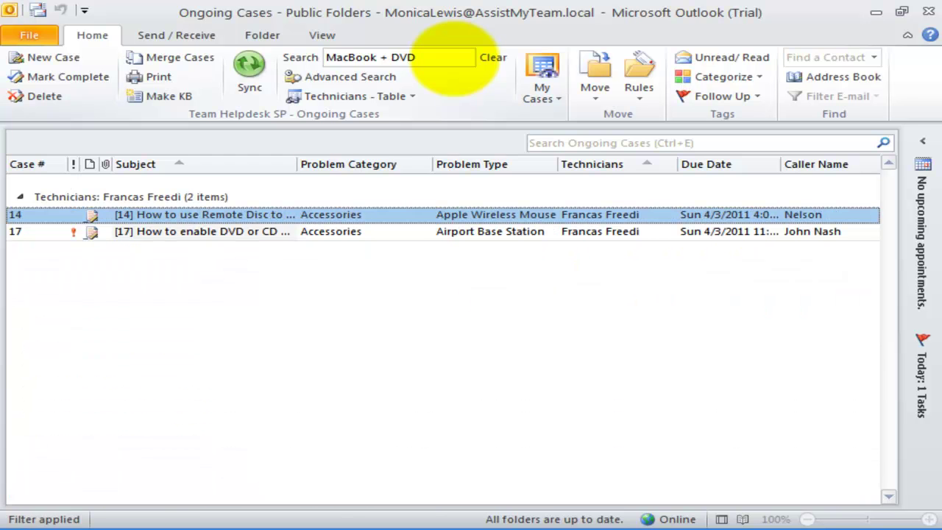
{"action": "left_click", "coordinate": [393, 60]}
{"action": "left_click", "coordinate": [484, 64]}
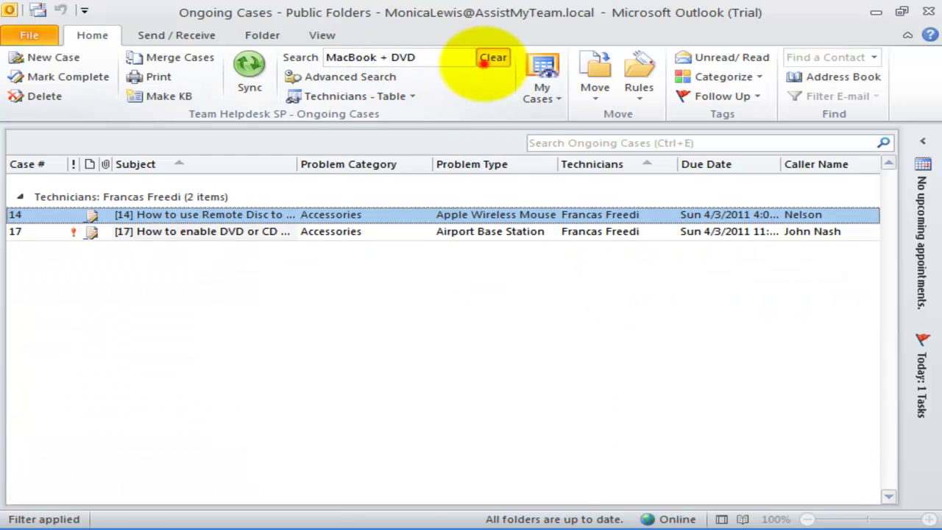
Step: Search the ongoing cases for either keyword with "MacBook, DVD", and clear the search
{"action": "left_click", "coordinate": [454, 65]}
{"action": "left_click", "coordinate": [453, 52]}
{"action": "left_click", "coordinate": [450, 58]}
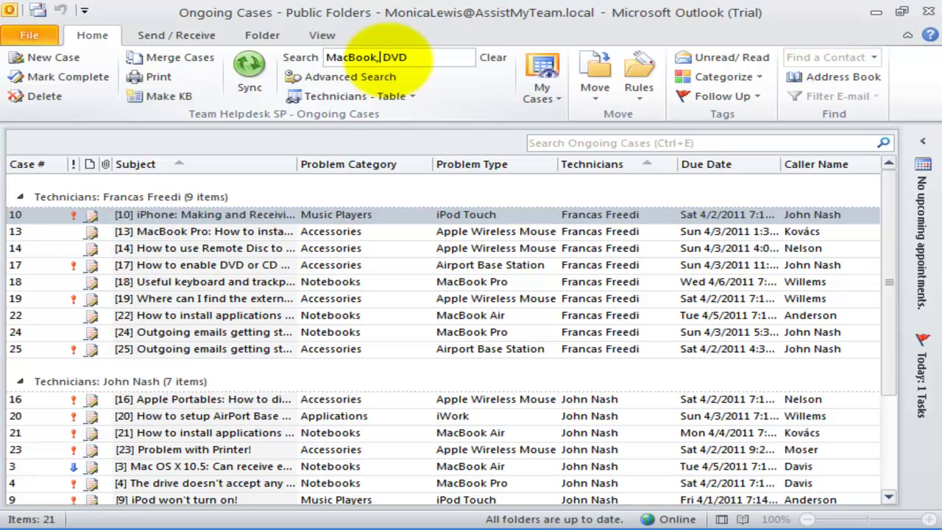
{"action": "key", "text": "Return"}
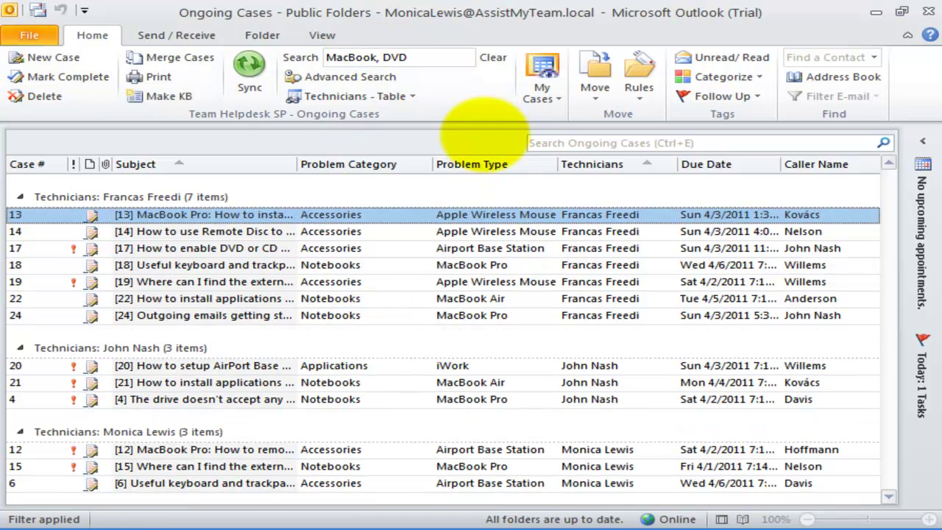
{"action": "left_click", "coordinate": [491, 58]}
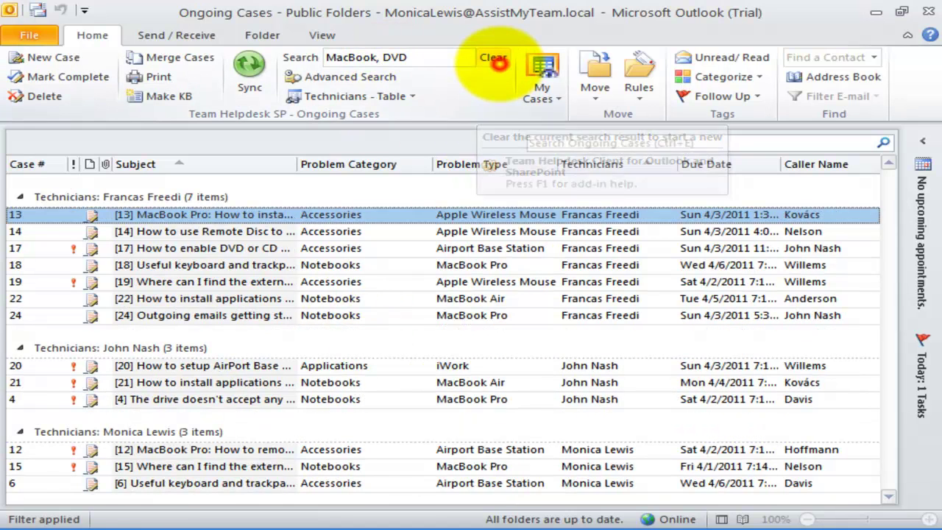
{"action": "left_click", "coordinate": [461, 78]}
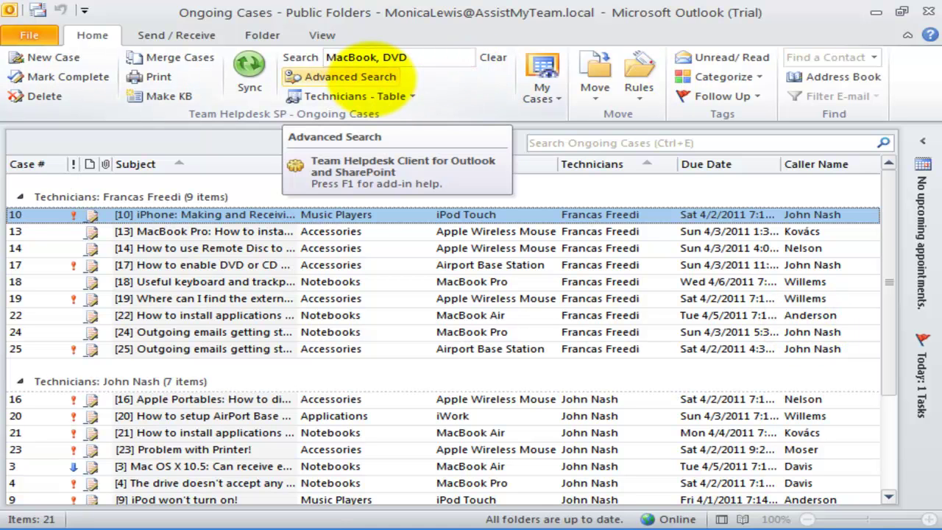
Step: Turn on Advanced Search for the ongoing cases, choose Technicians as the search criterion, and show its options
{"action": "left_click", "coordinate": [372, 77]}
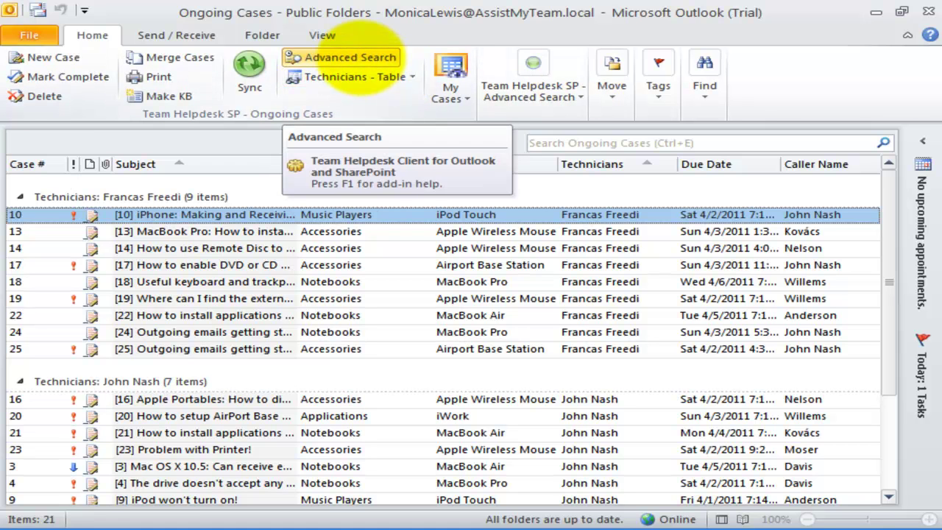
{"action": "left_click", "coordinate": [350, 58]}
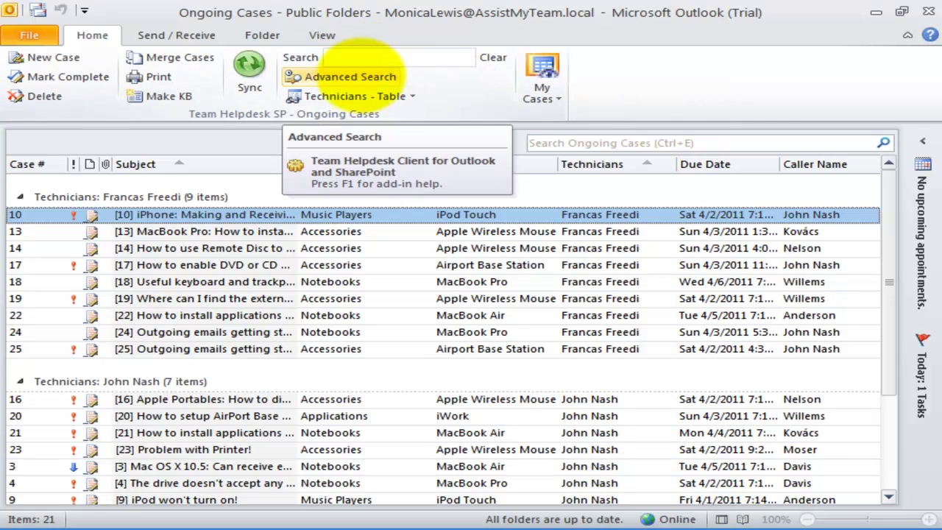
{"action": "left_click", "coordinate": [360, 77]}
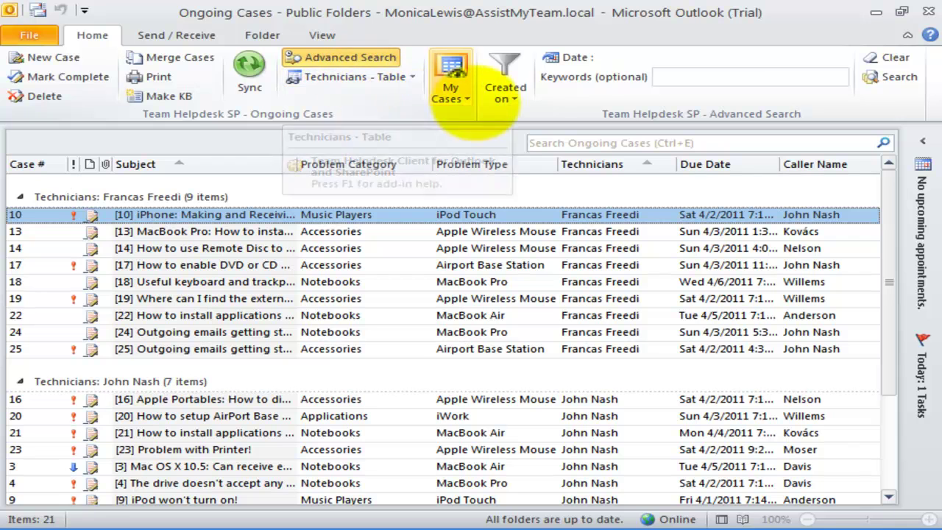
{"action": "left_click", "coordinate": [506, 90]}
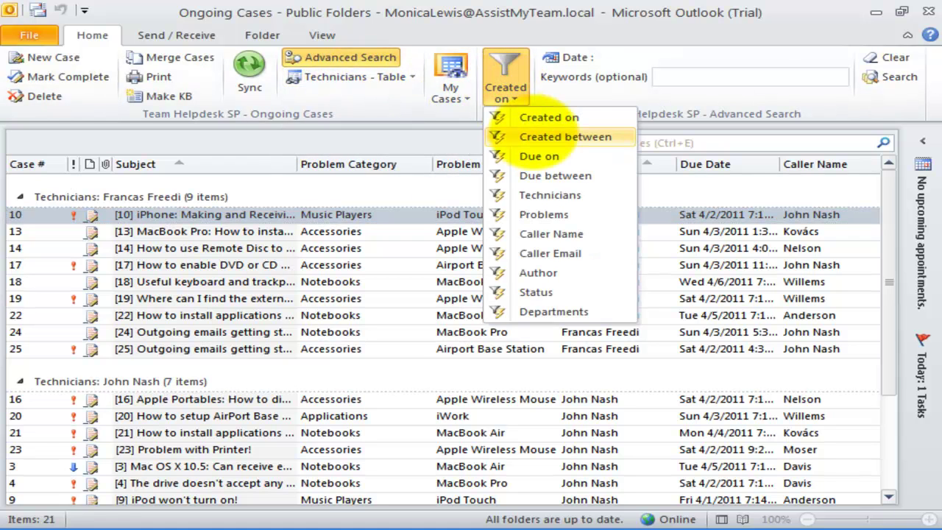
{"action": "left_click", "coordinate": [566, 194]}
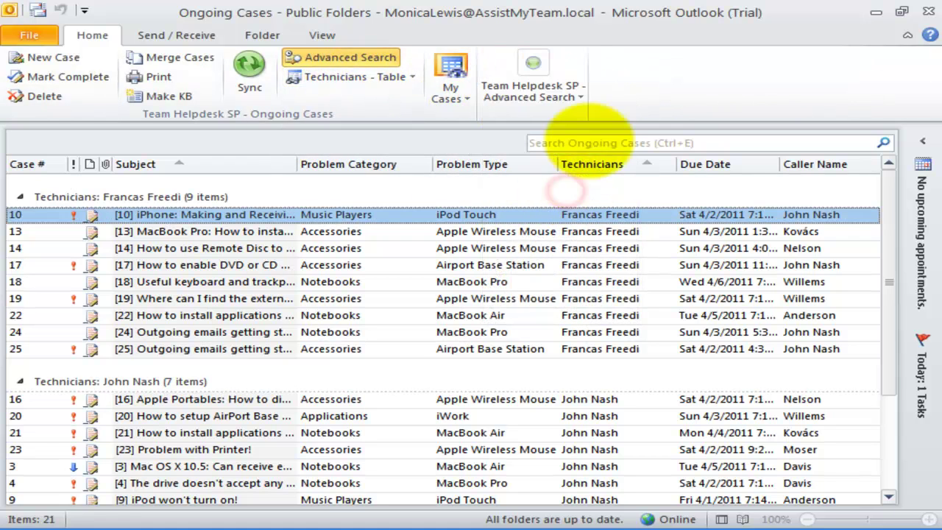
{"action": "left_click", "coordinate": [577, 97]}
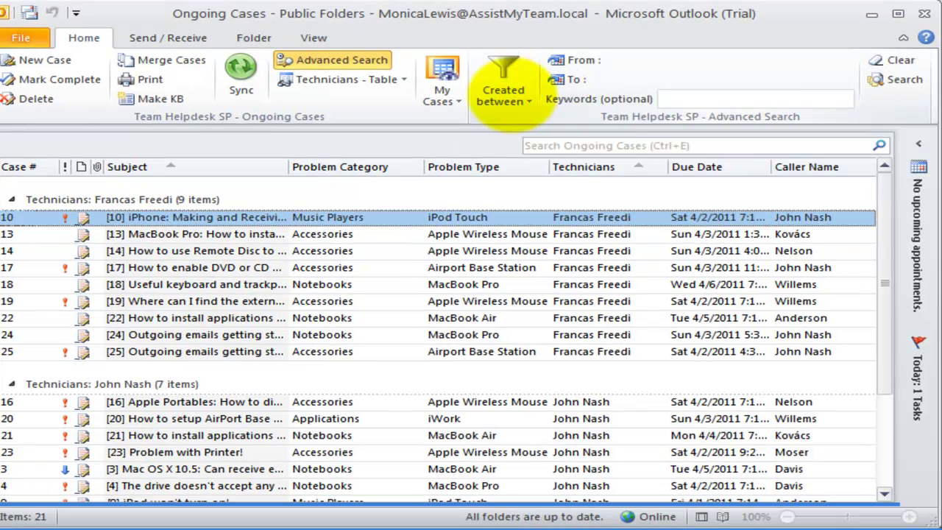
Step: Set the advanced search criterion to Created between, with 3/1/2011 as the From date
{"action": "left_click", "coordinate": [511, 100]}
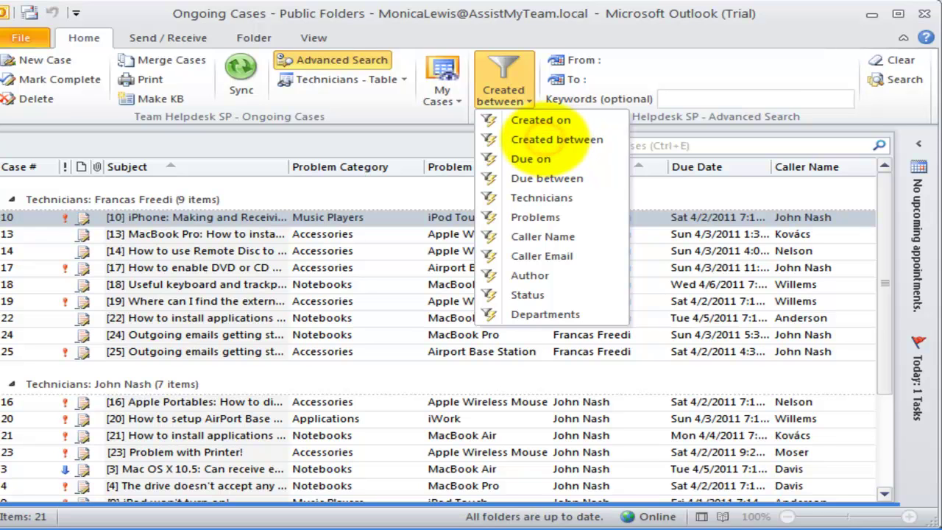
{"action": "left_click", "coordinate": [552, 139]}
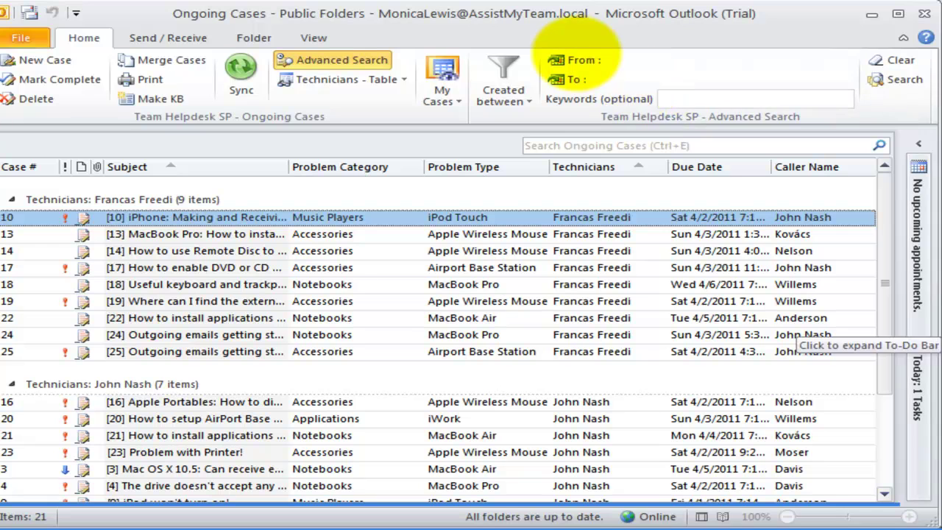
{"action": "left_click", "coordinate": [578, 60]}
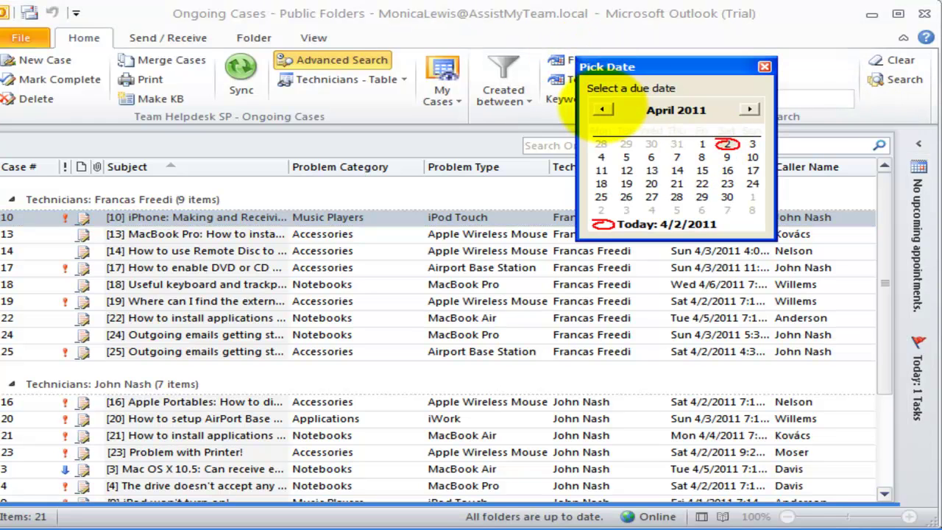
{"action": "left_click", "coordinate": [602, 109]}
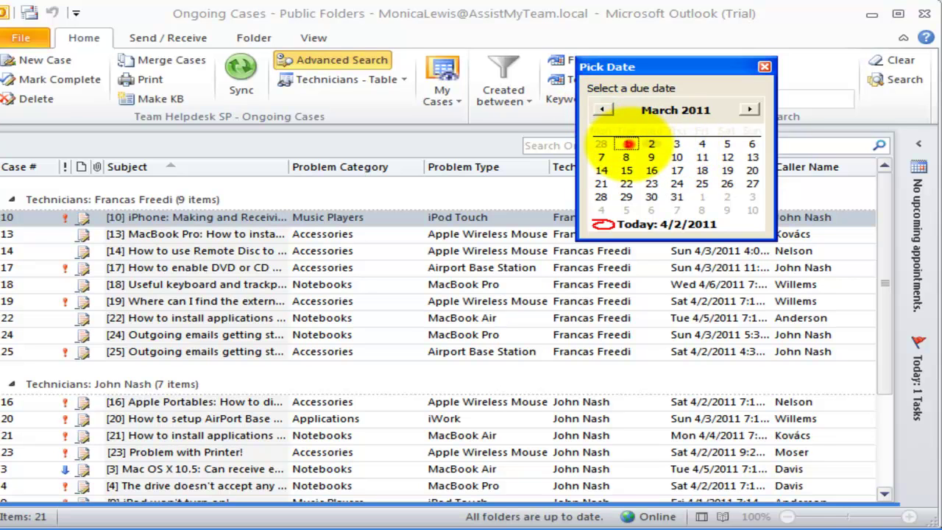
{"action": "left_click", "coordinate": [626, 144]}
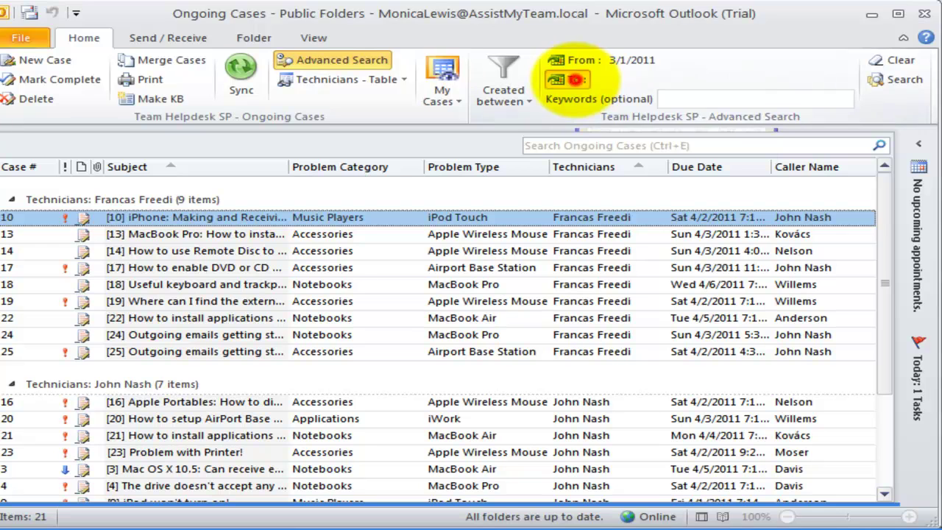
Step: Pick the To date for the Created between criterion and run the advanced search on the ongoing cases
{"action": "left_click", "coordinate": [576, 80]}
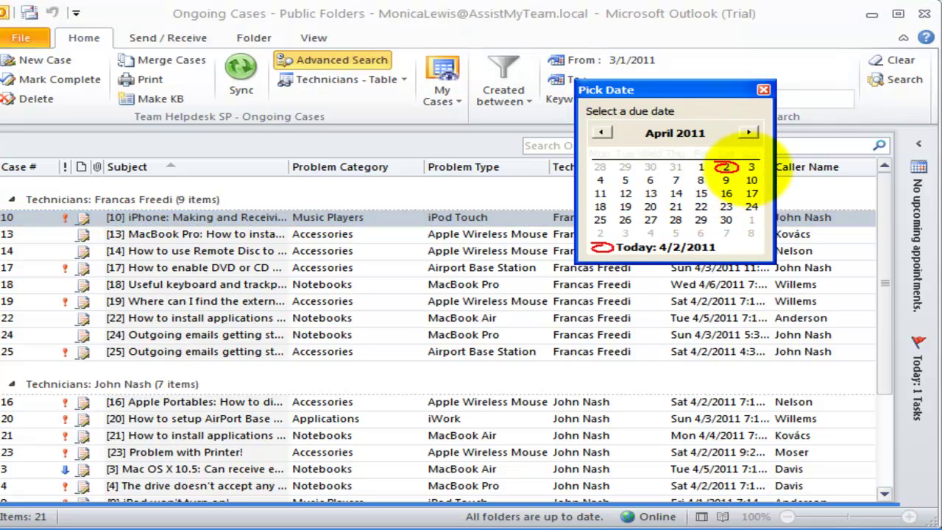
{"action": "left_click", "coordinate": [752, 220]}
{"action": "left_click", "coordinate": [915, 86]}
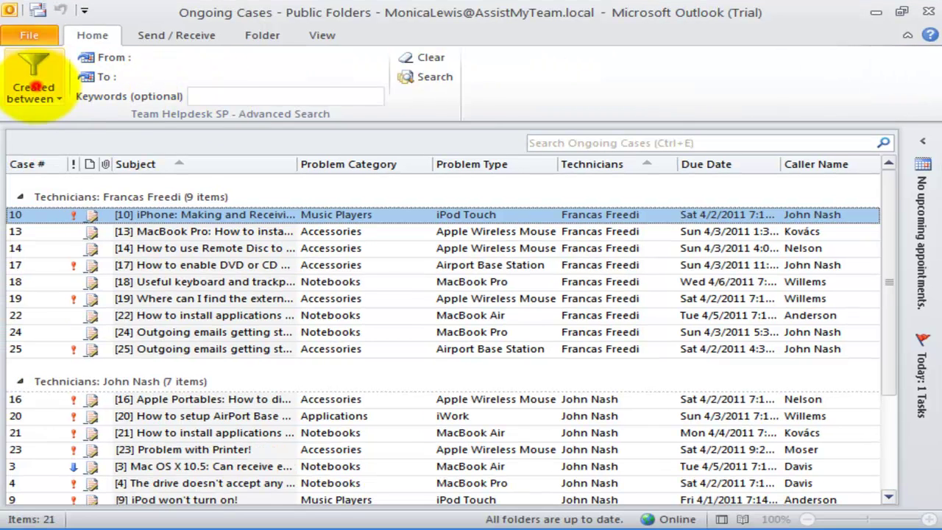
Step: Switch the advanced search criterion to Problems and search the ongoing cases for the Notebooks category
{"action": "left_click", "coordinate": [33, 87]}
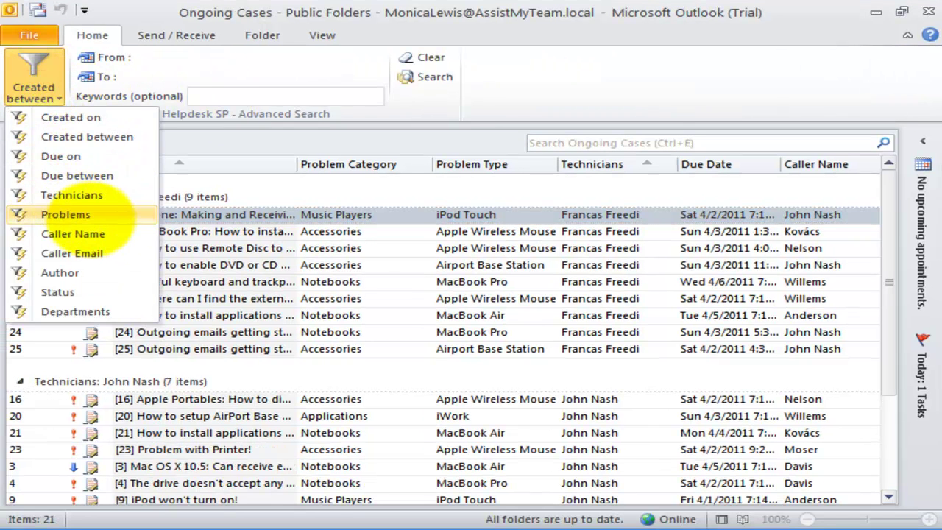
{"action": "left_click", "coordinate": [73, 215]}
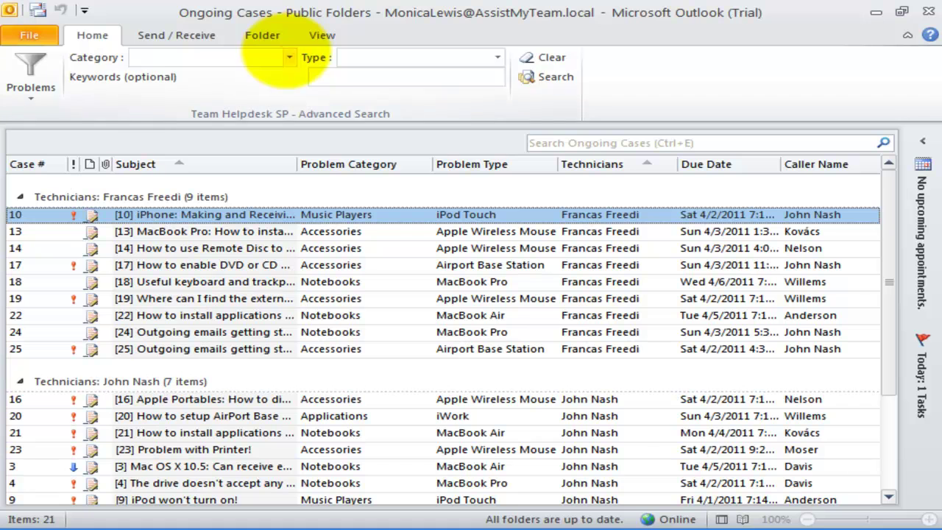
{"action": "left_click", "coordinate": [288, 57]}
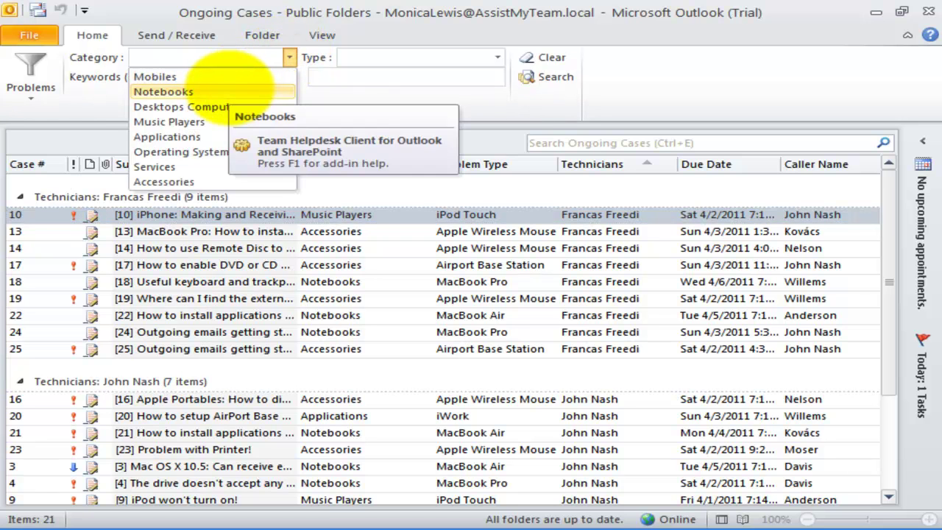
{"action": "left_click", "coordinate": [221, 91]}
{"action": "left_click", "coordinate": [546, 77]}
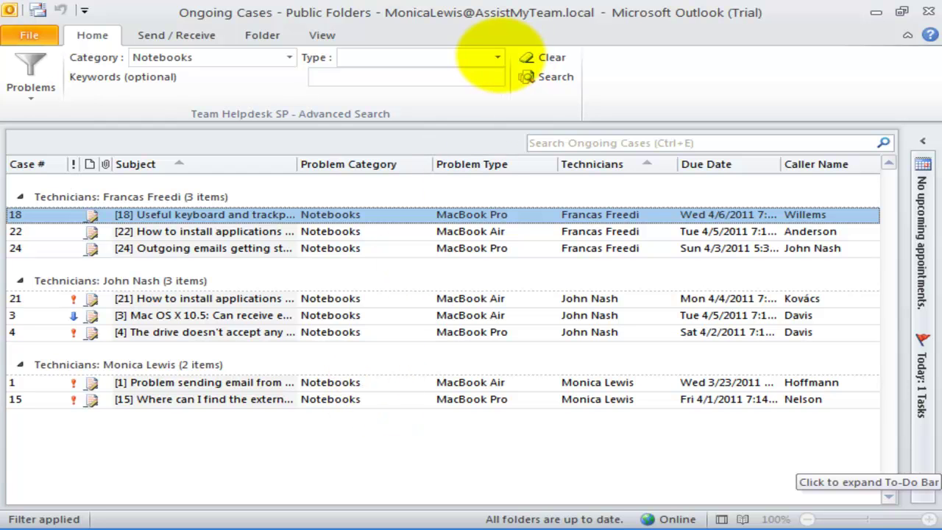
Step: Narrow the Notebooks search to the MacBook Pro problem type, run it, and clear the search
{"action": "left_click", "coordinate": [498, 56]}
{"action": "left_click", "coordinate": [436, 105]}
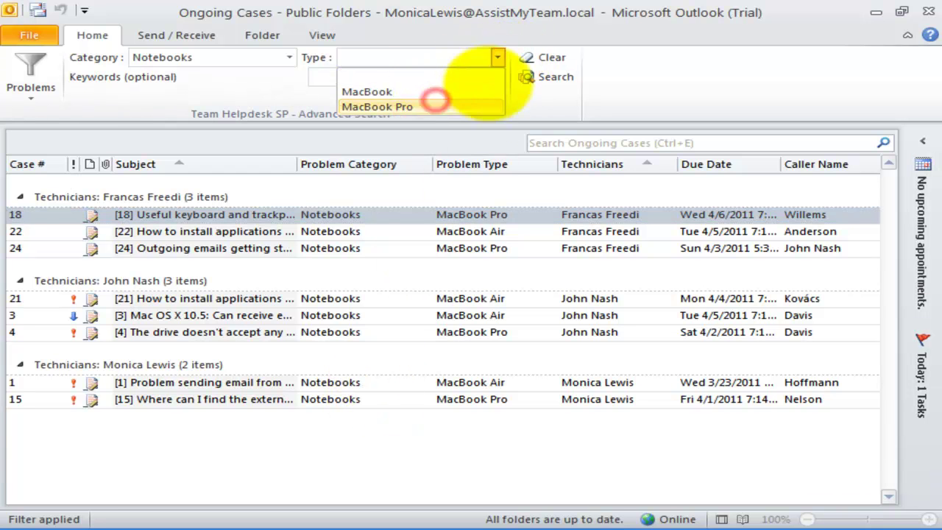
{"action": "left_click", "coordinate": [531, 77]}
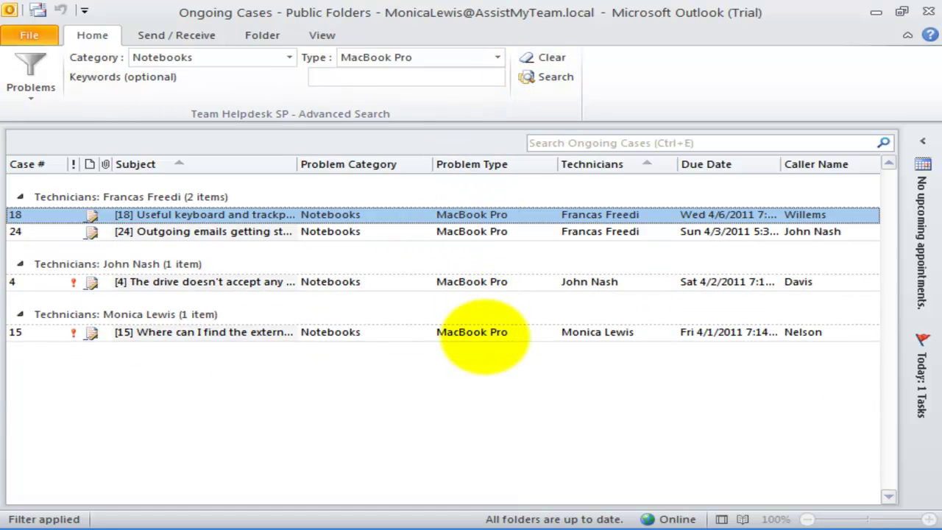
{"action": "left_click", "coordinate": [559, 57]}
Step: Switch the advanced search criterion to Departments and search the ongoing cases for the Doctors department
{"action": "left_click", "coordinate": [30, 74]}
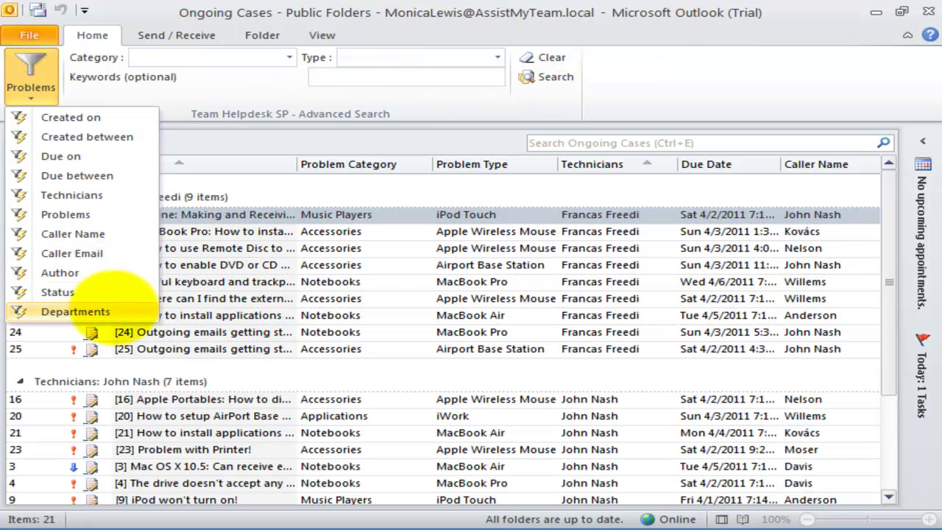
{"action": "left_click", "coordinate": [117, 312]}
{"action": "left_click", "coordinate": [327, 57]}
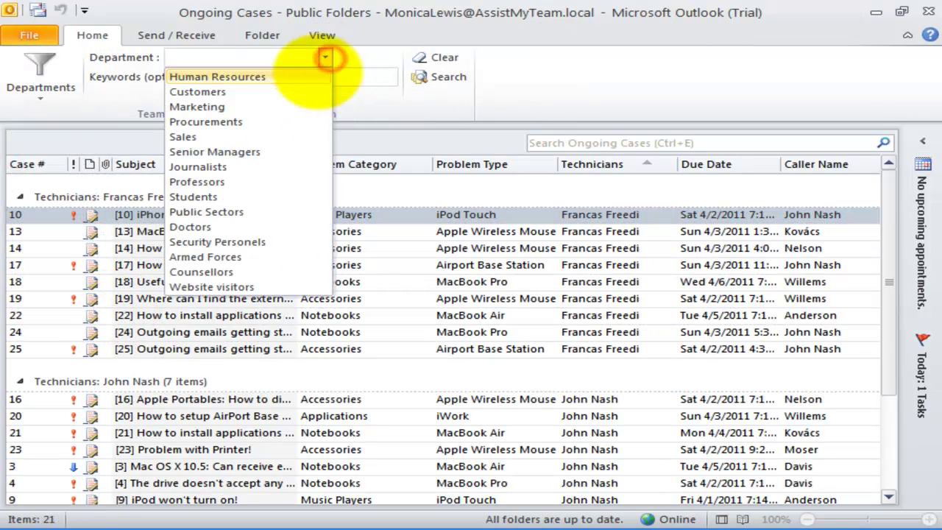
{"action": "left_click", "coordinate": [248, 226]}
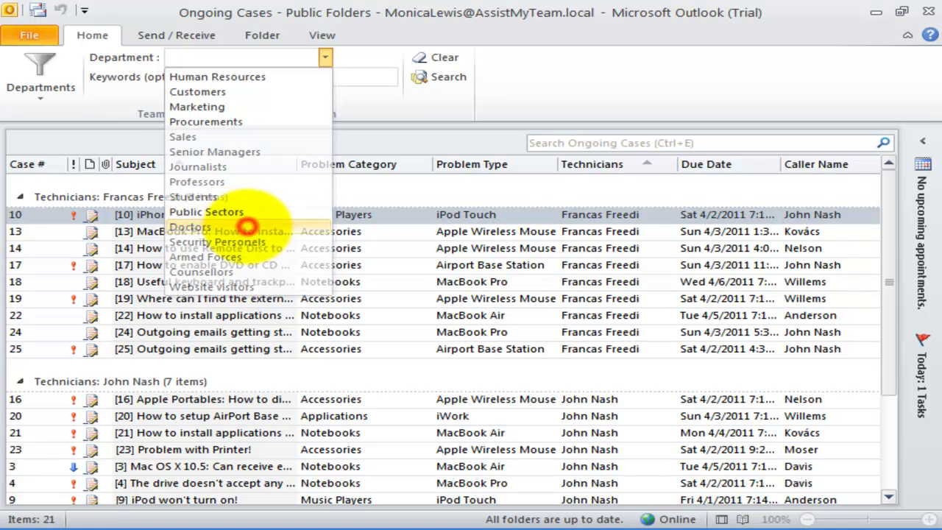
{"action": "left_click", "coordinate": [440, 77]}
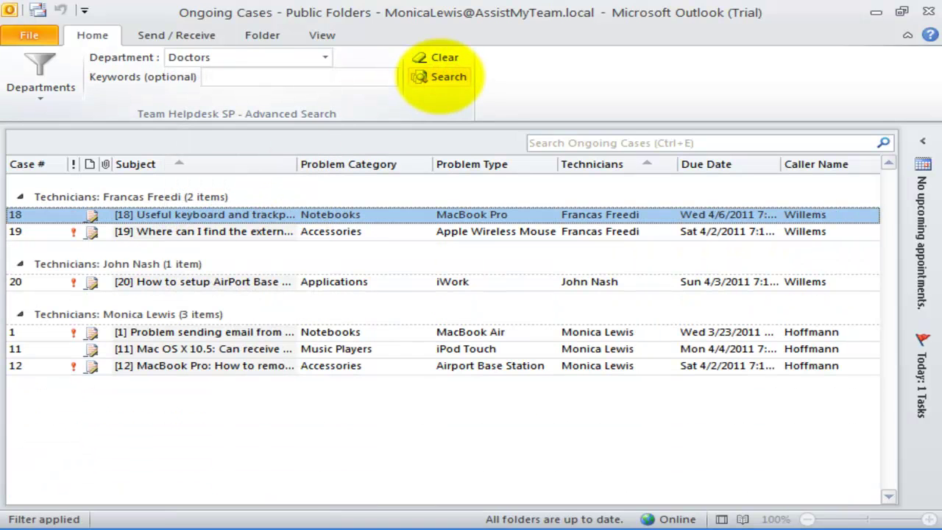
Step: Search the ongoing cases for the Public Sectors department, and clear the search
{"action": "left_click", "coordinate": [326, 58]}
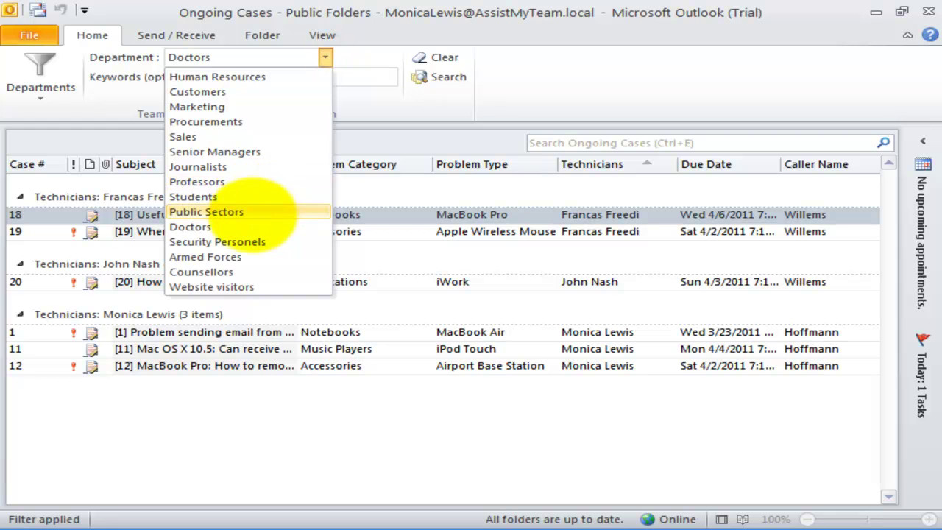
{"action": "left_click", "coordinate": [253, 213]}
{"action": "left_click", "coordinate": [425, 77]}
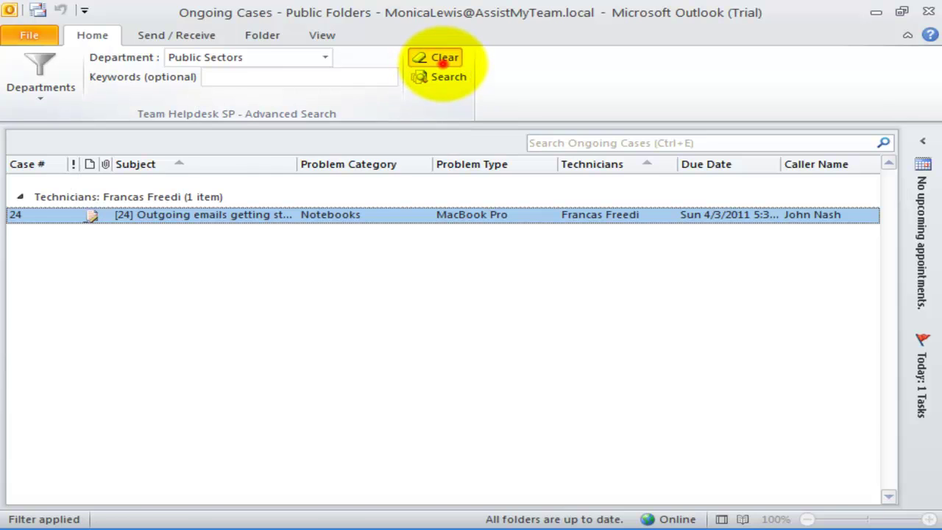
{"action": "left_click", "coordinate": [442, 61]}
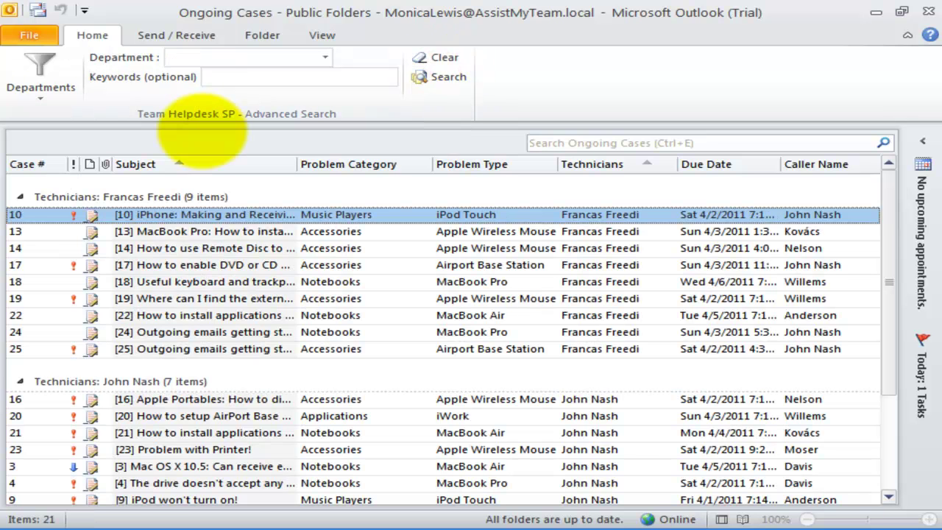